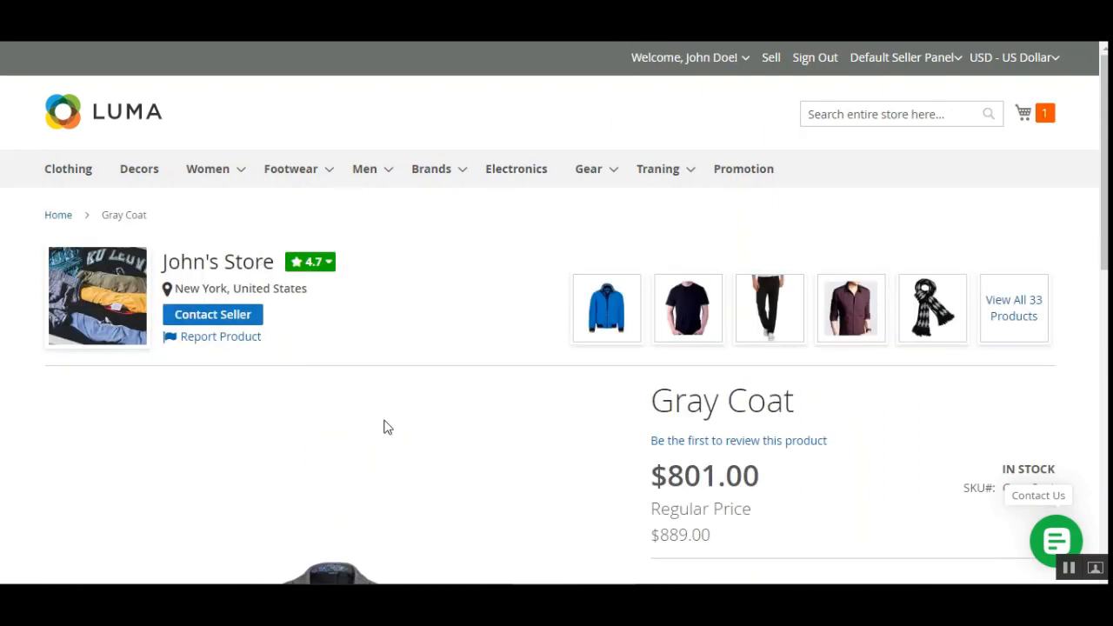
- Calculate the Gray Coat's estimated shipping cost for the location Philadelphia, PA, USA
scroll(489, 382, "down", 1)
scroll(556, 313, "down", 2)
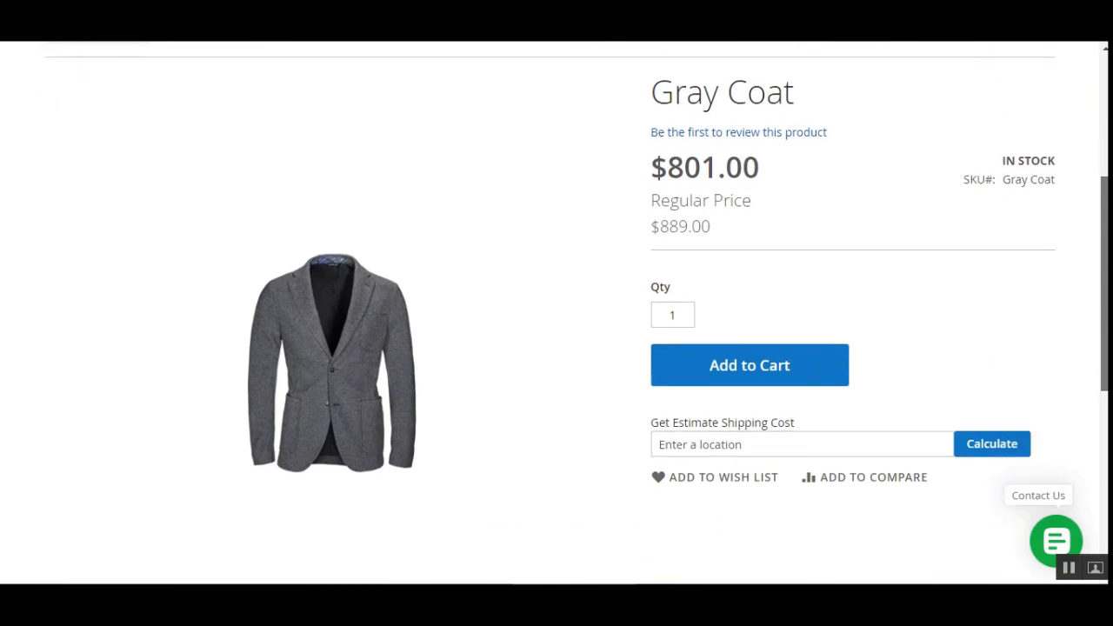
scroll(1071, 289, "up", 2)
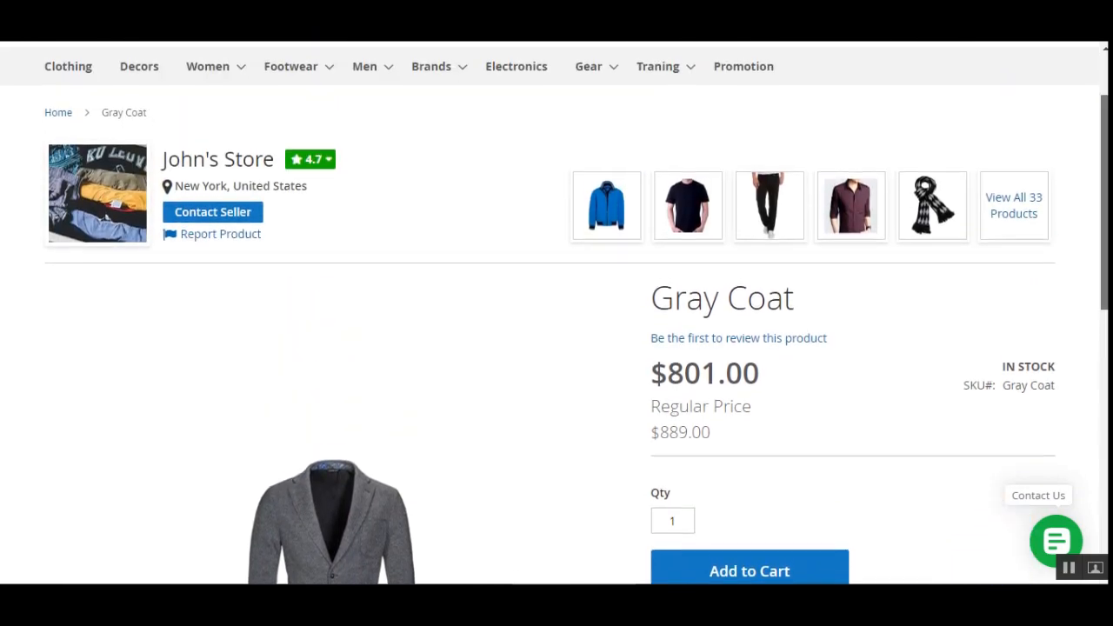
scroll(1071, 289, "down", 1)
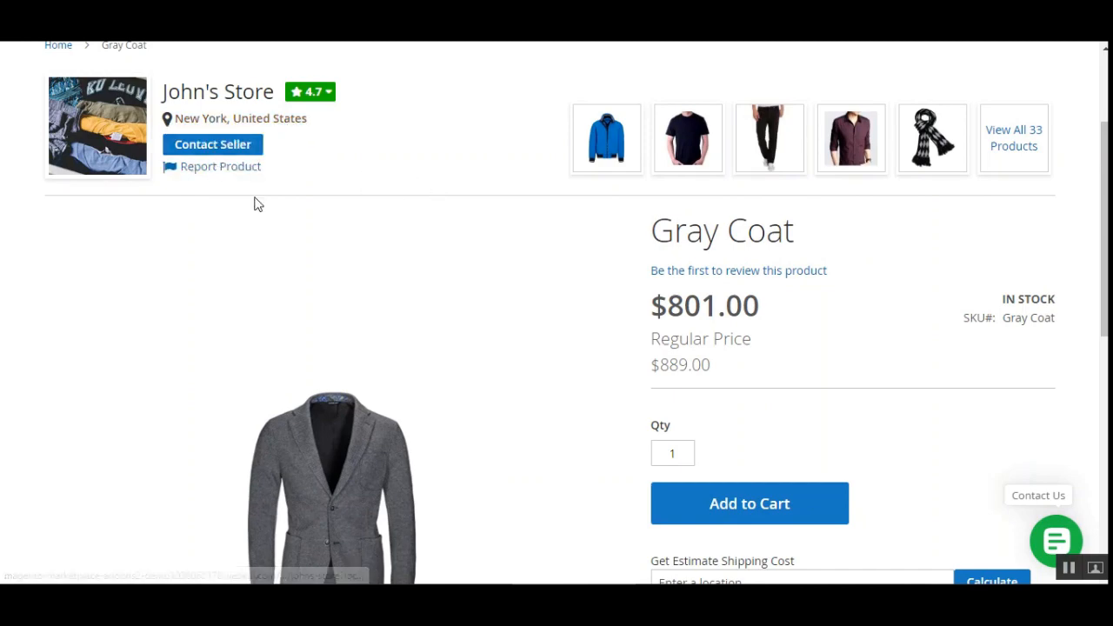
left_click_drag(1104, 209, 1104, 259)
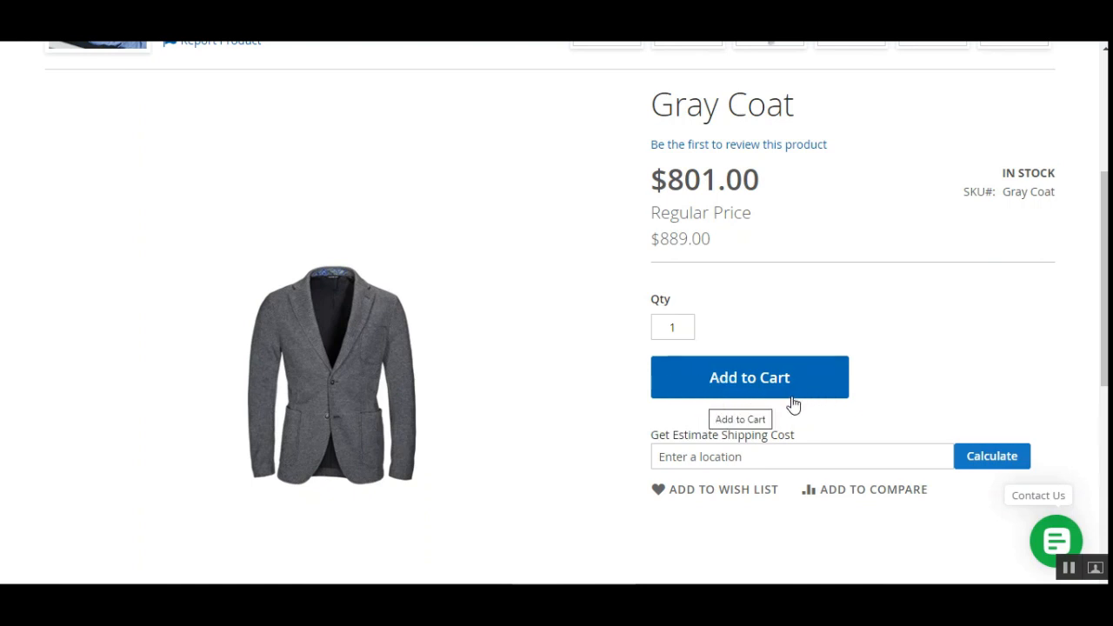
scroll(1014, 457, "down", 1)
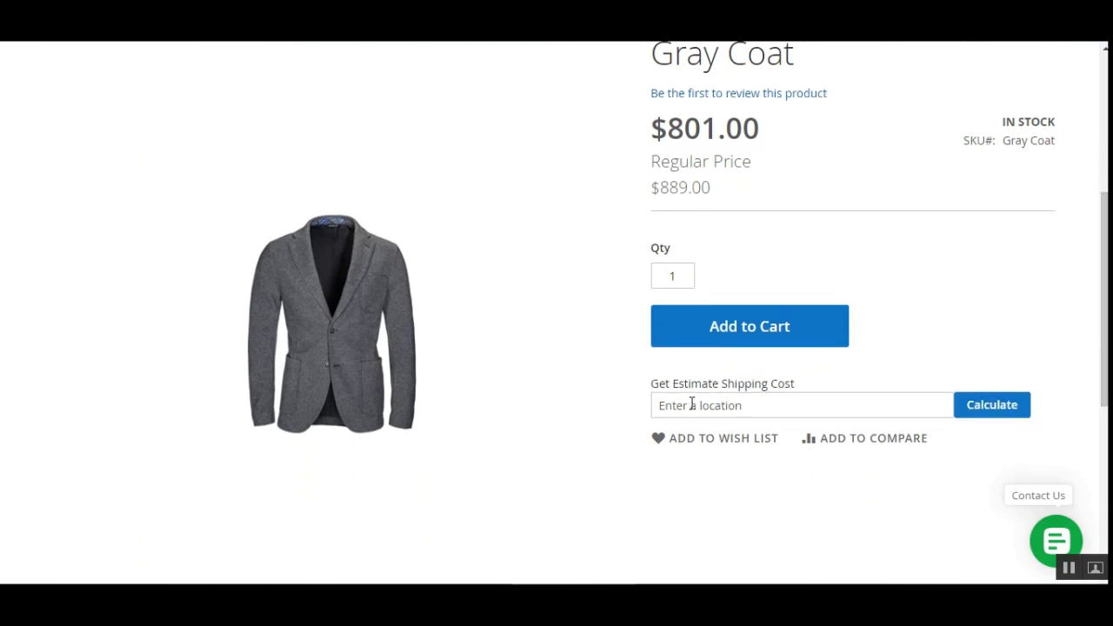
left_click_drag(653, 384, 796, 391)
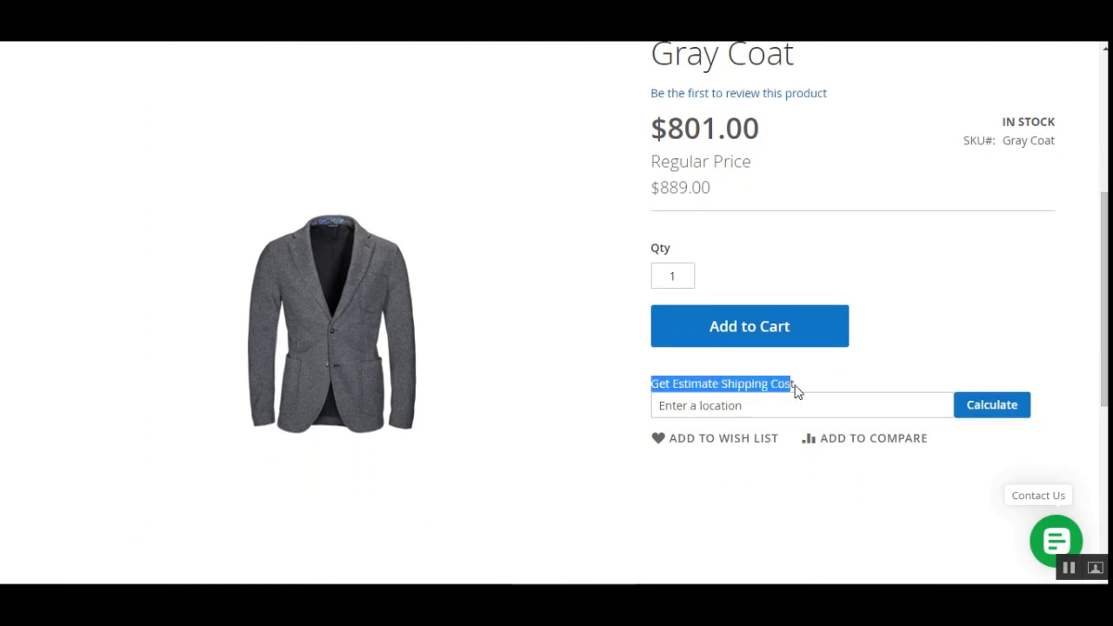
left_click(700, 408)
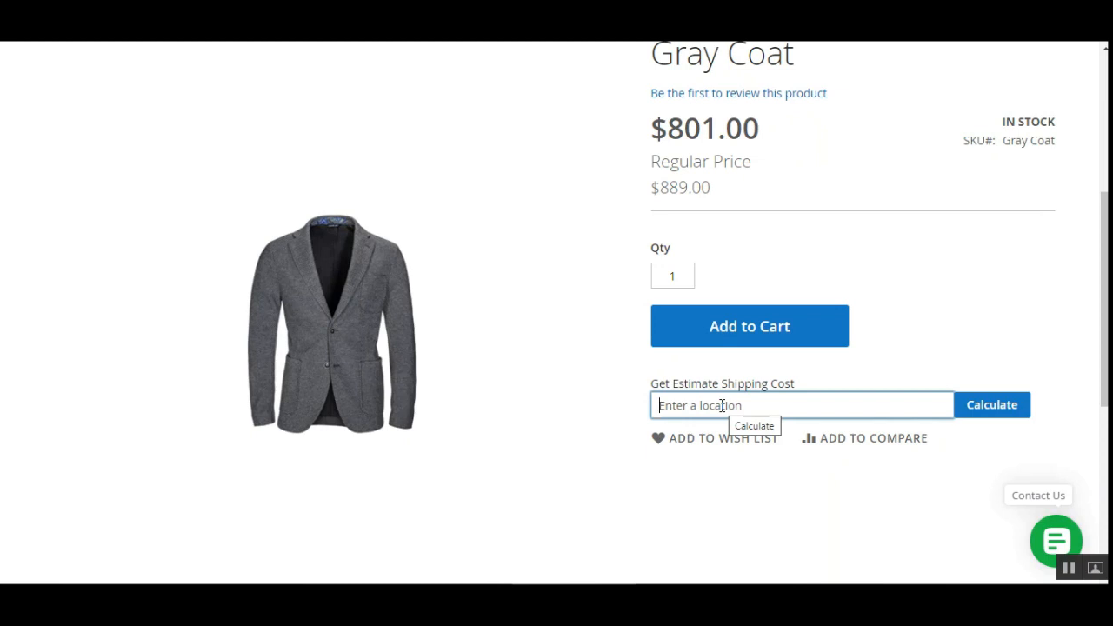
right_click(669, 410)
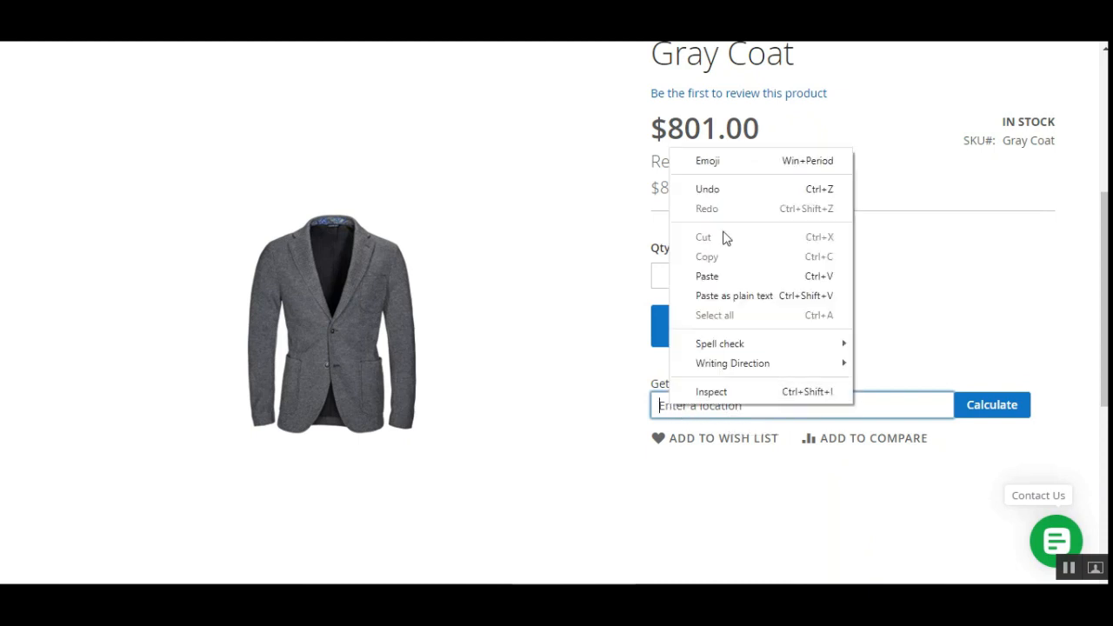
left_click(727, 277)
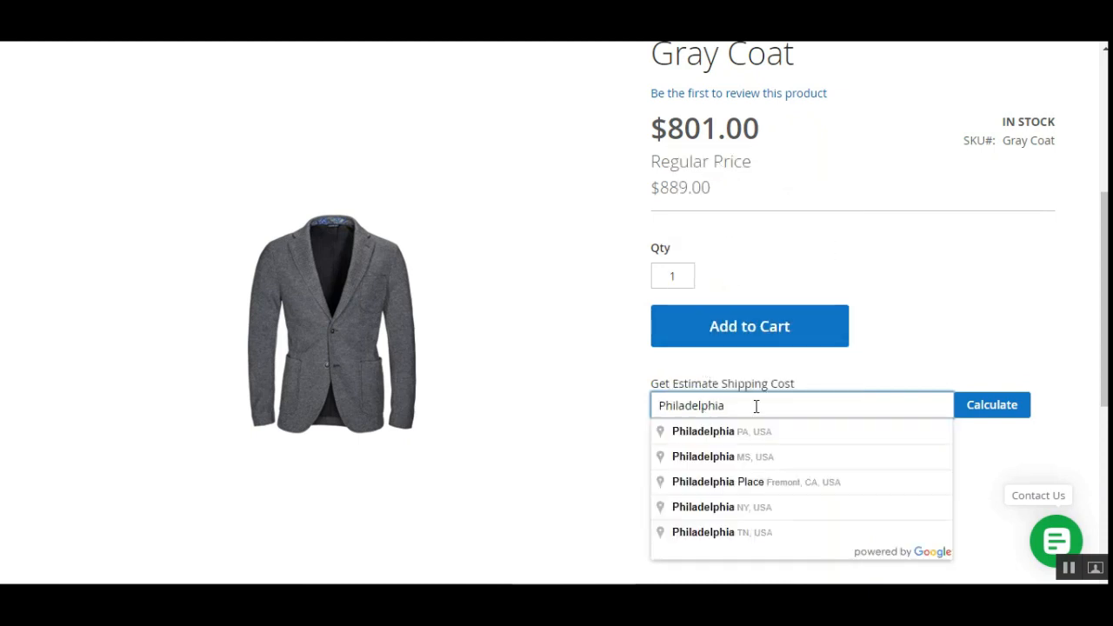
left_click(738, 431)
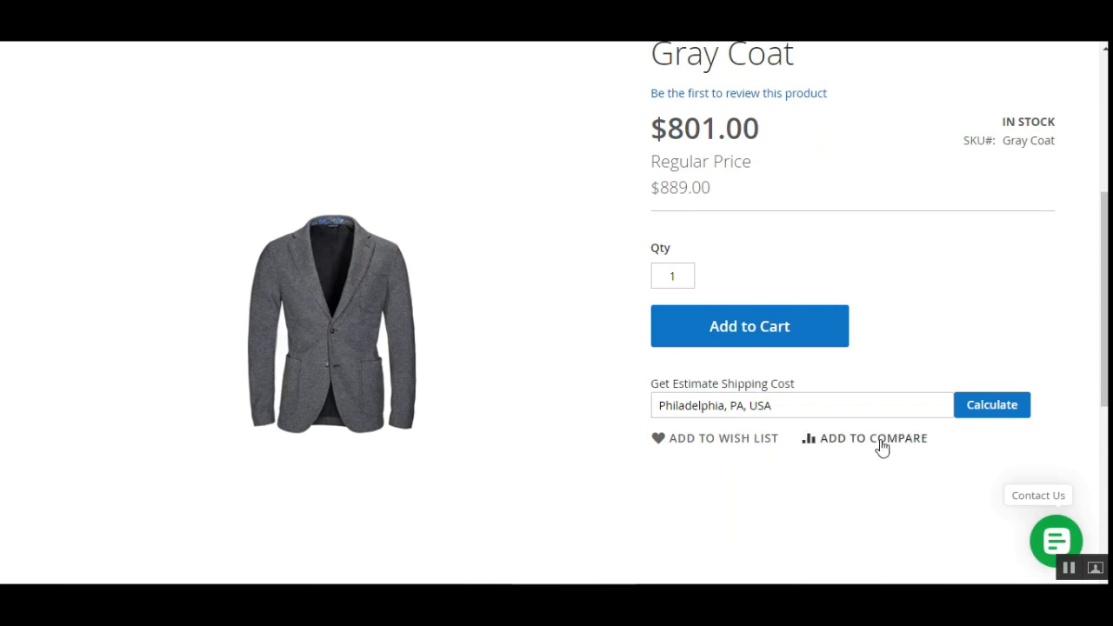
left_click(996, 407)
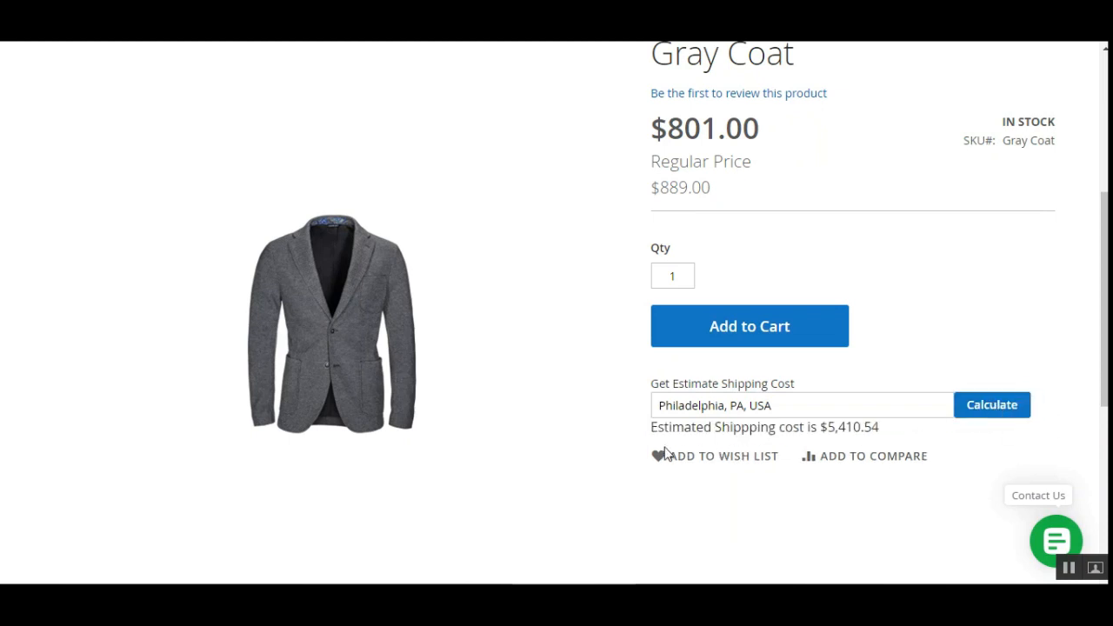
- Examine the estimated shipping cost calculated for Philadelphia
left_click_drag(654, 427, 887, 435)
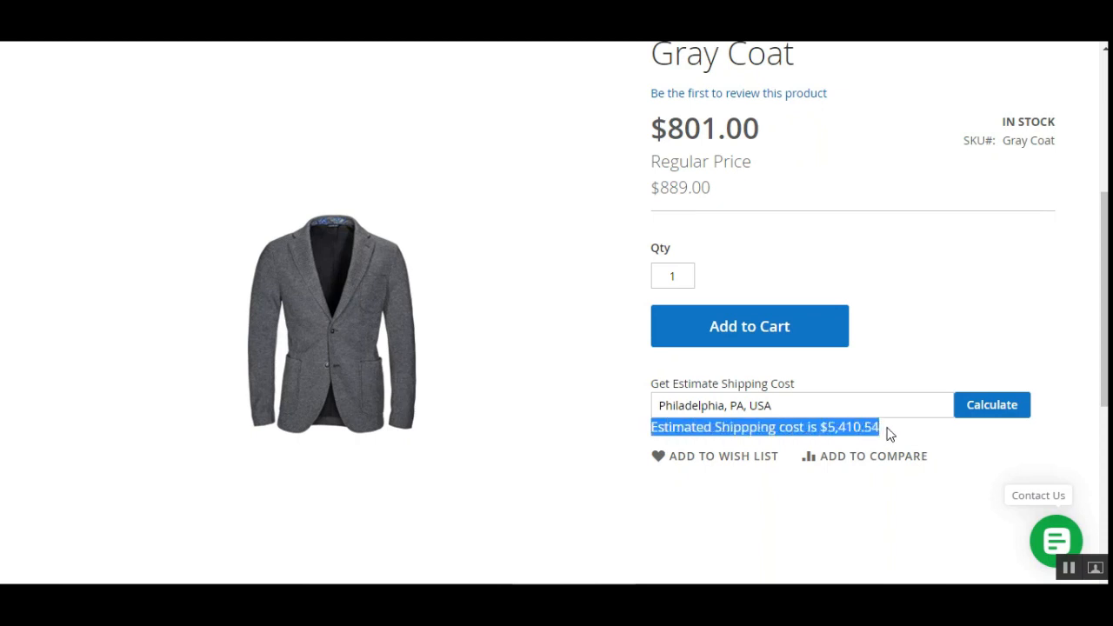
left_click(890, 435)
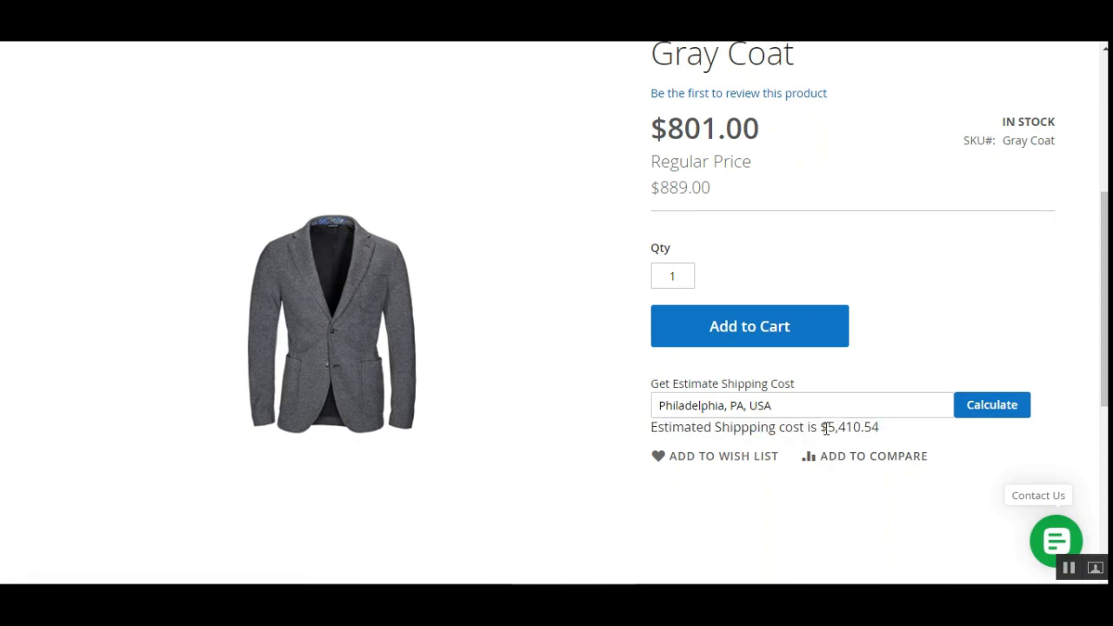
left_click_drag(824, 429, 866, 426)
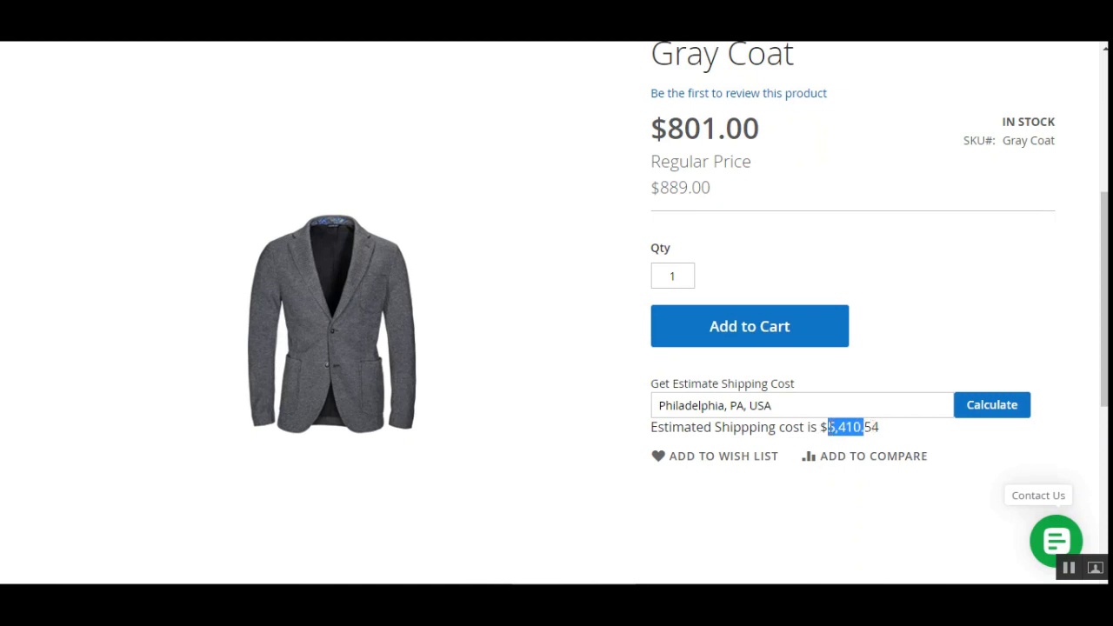
- Change the estimate location to Jersey City, NJ, USA and recalculate the Gray Coat's shipping cost
left_click(781, 405)
left_click_drag(781, 405, 654, 408)
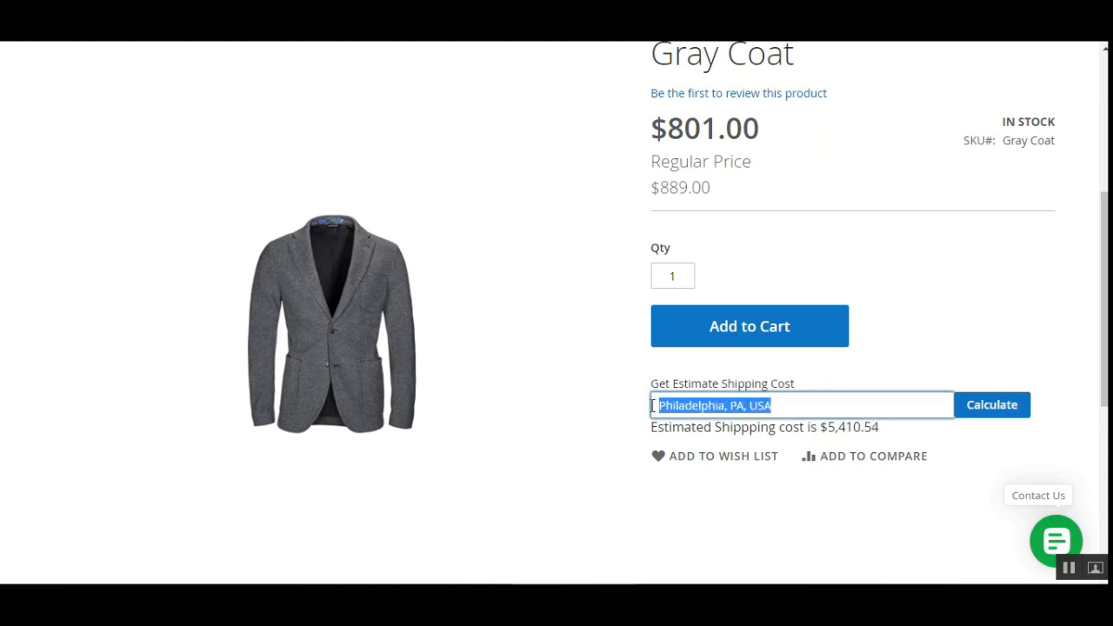
left_click(1070, 571)
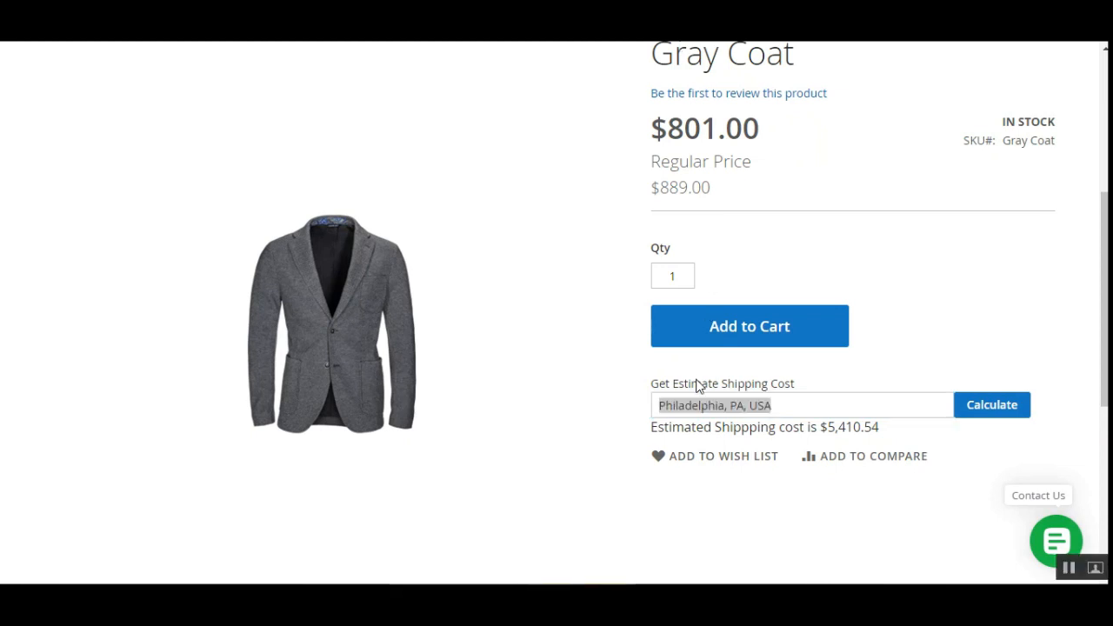
left_click(786, 411)
left_click_drag(800, 408, 651, 403)
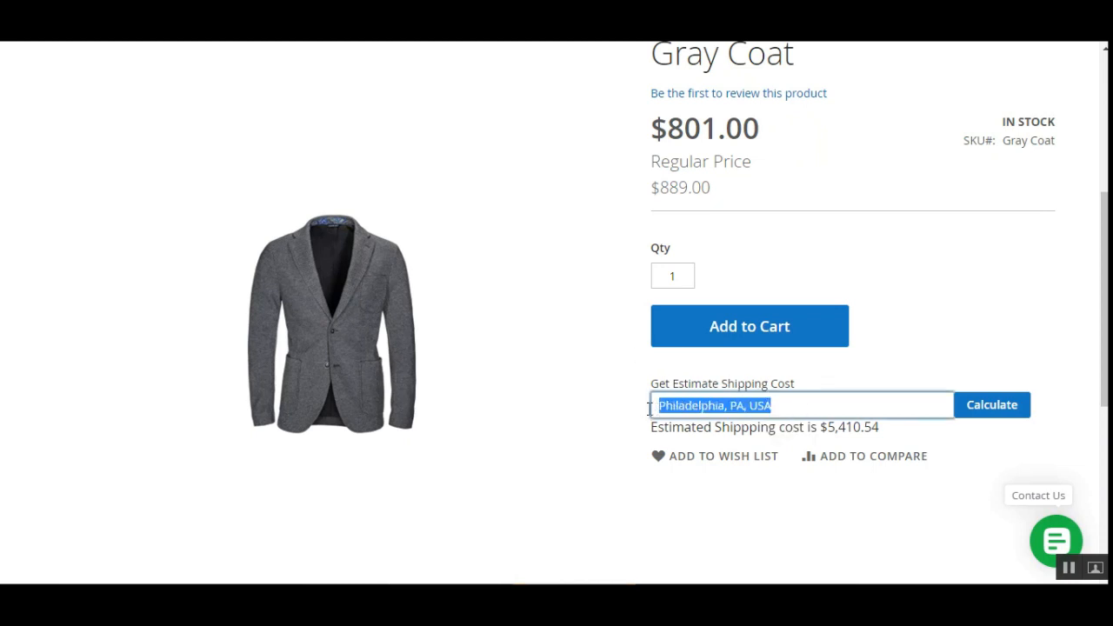
type("jersy")
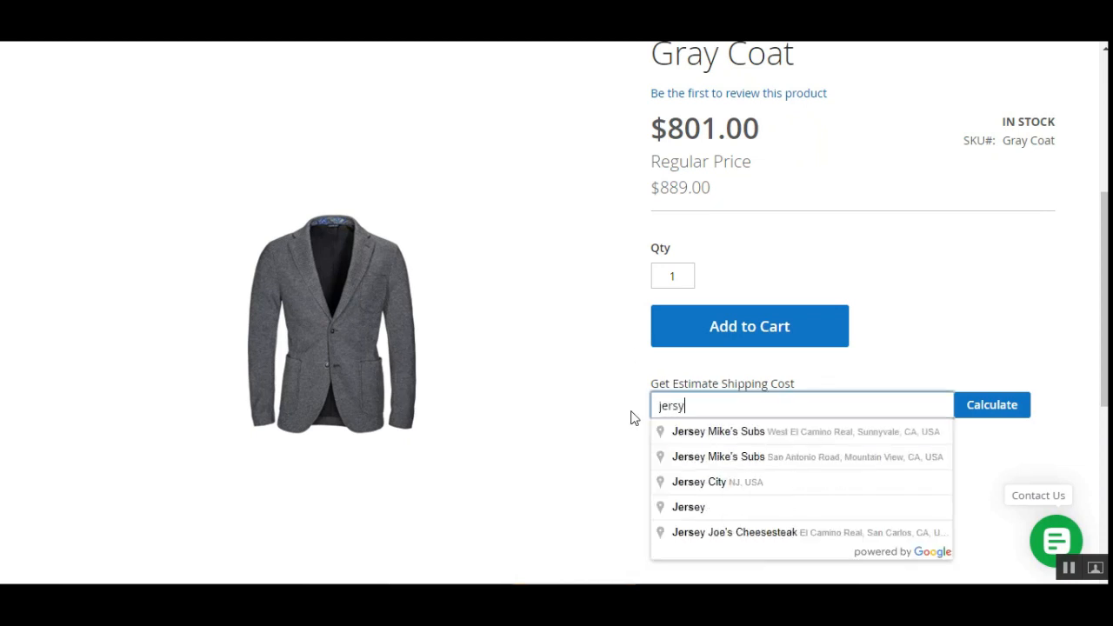
left_click(723, 483)
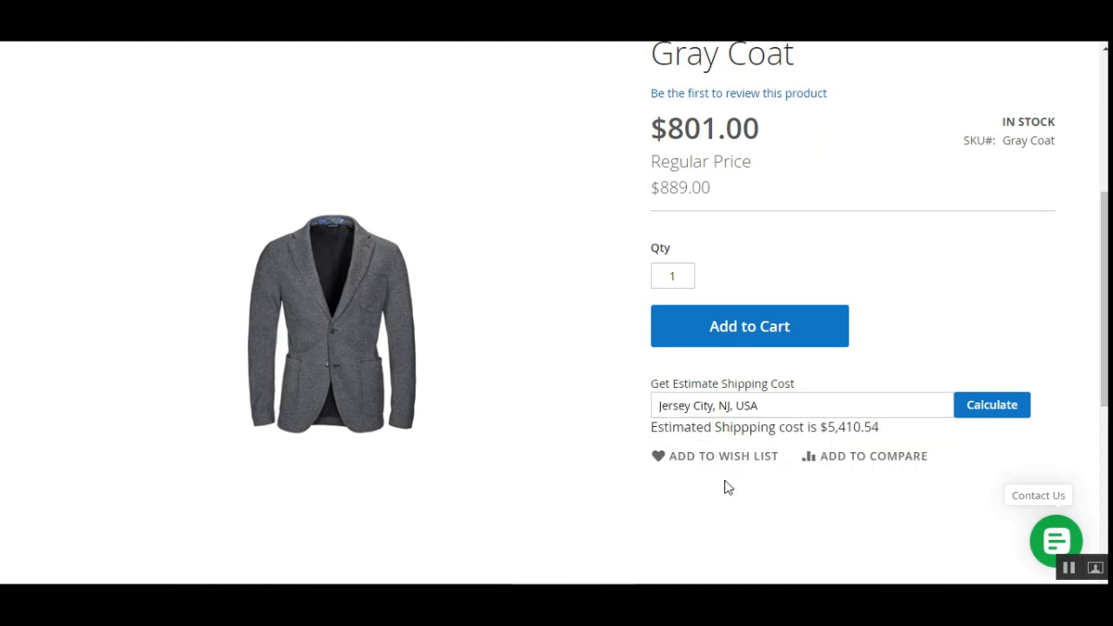
left_click(976, 403)
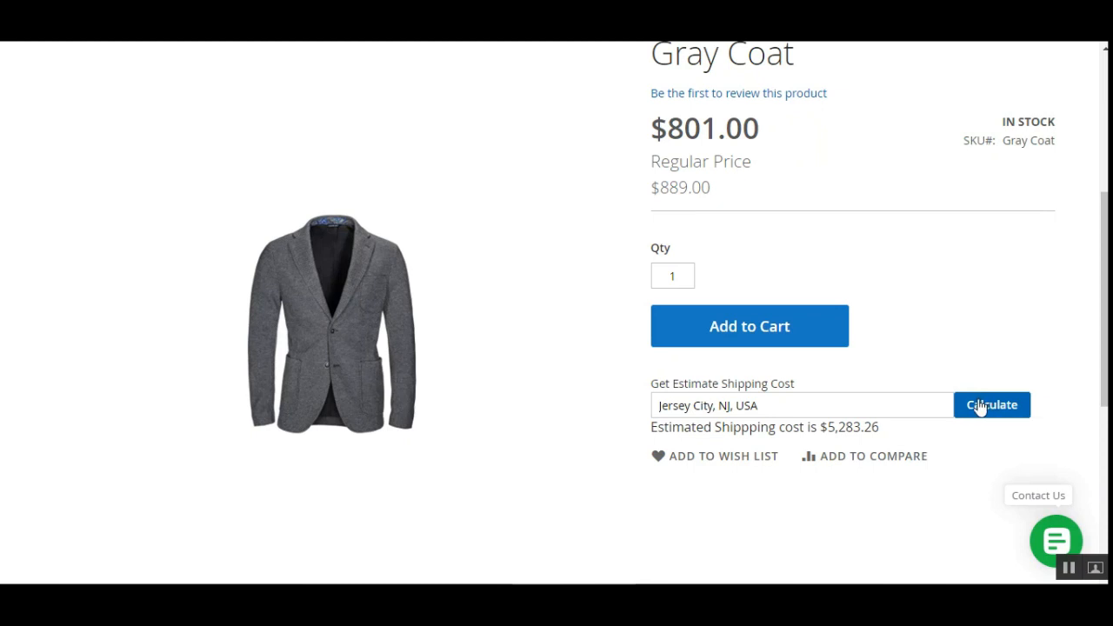
left_click(980, 405)
- Review the estimated shipping cost for Jersey City together with the entered location and the product details
left_click_drag(829, 430, 865, 431)
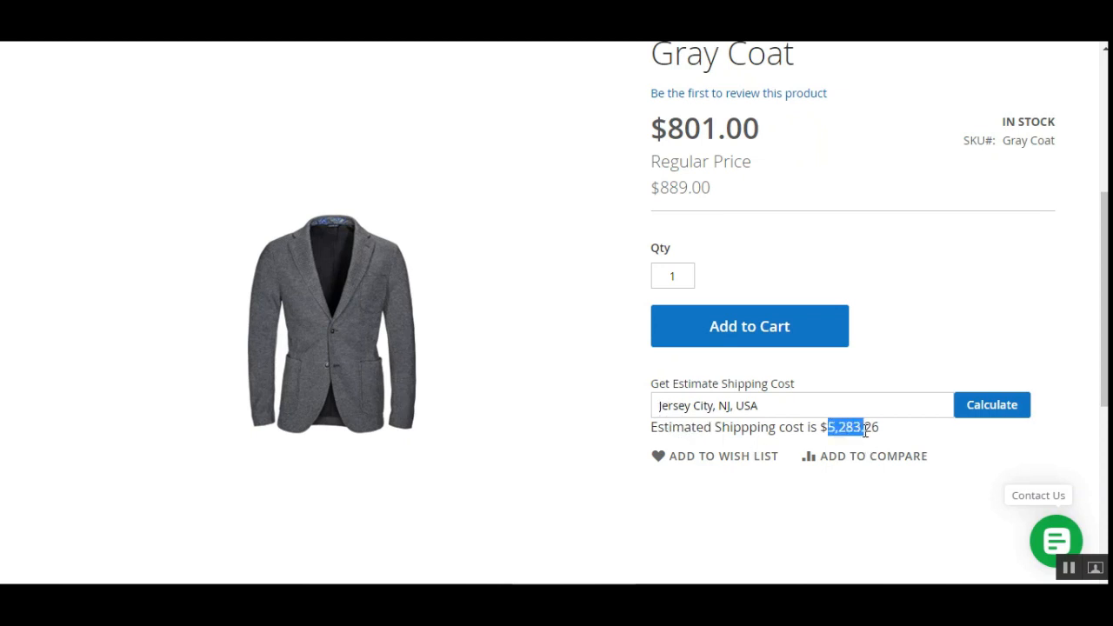
left_click(880, 429)
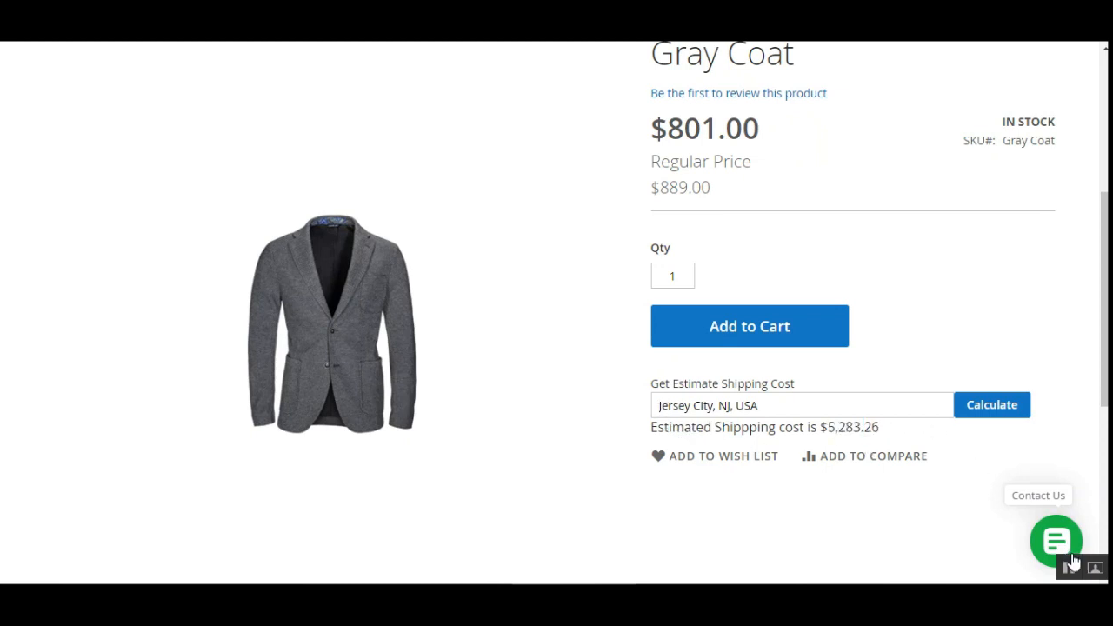
scroll(956, 329, "up", 2)
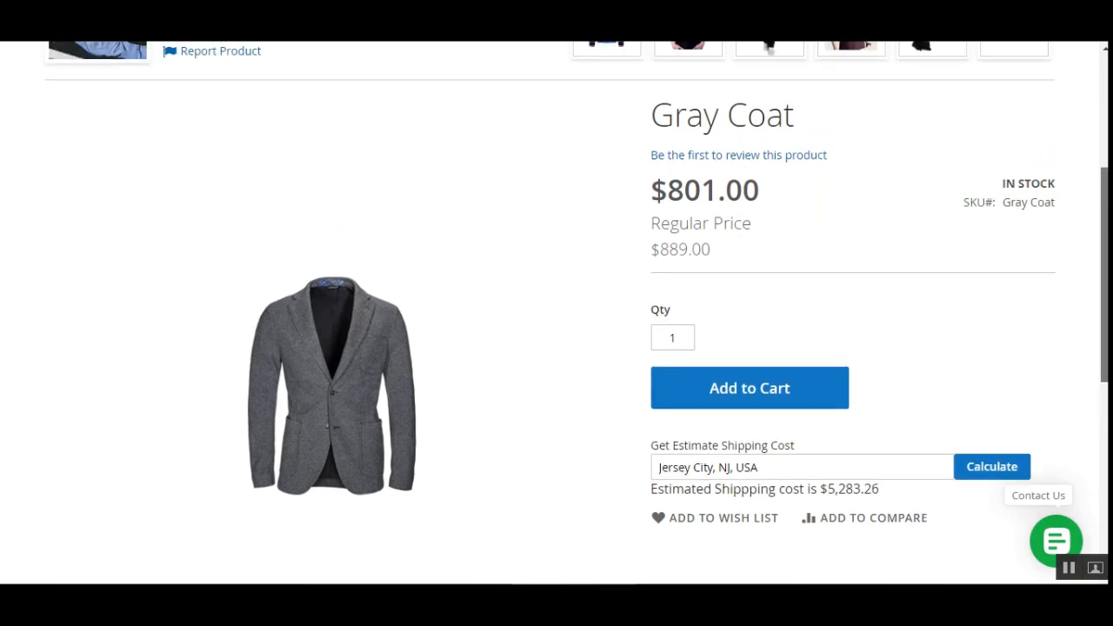
scroll(870, 328, "down", 1)
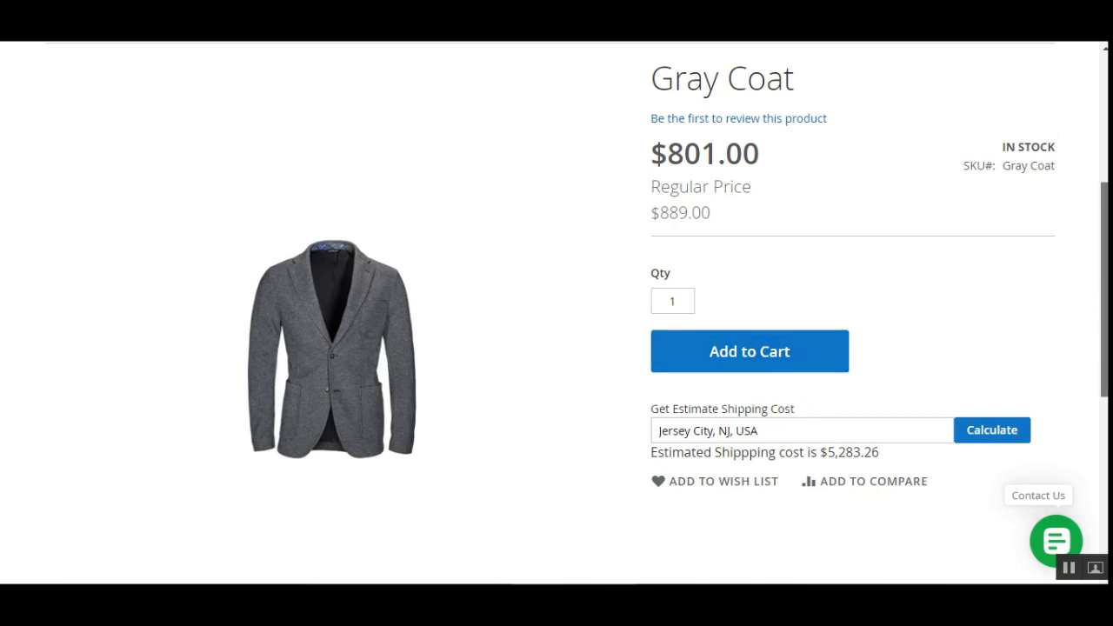
scroll(1104, 287, "down", 1)
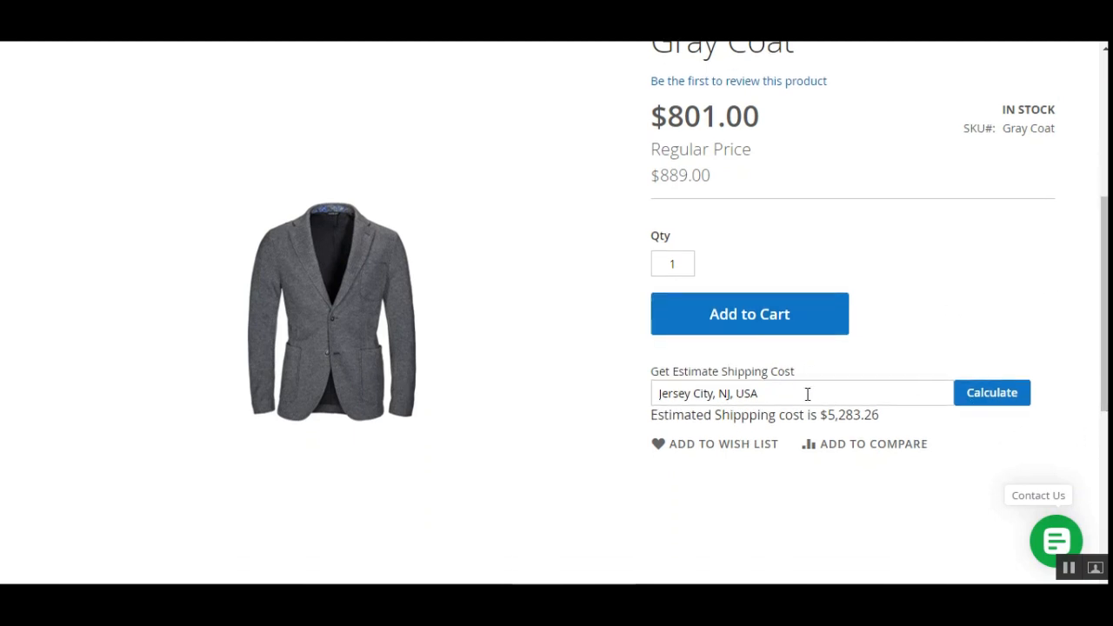
left_click_drag(801, 393, 651, 394)
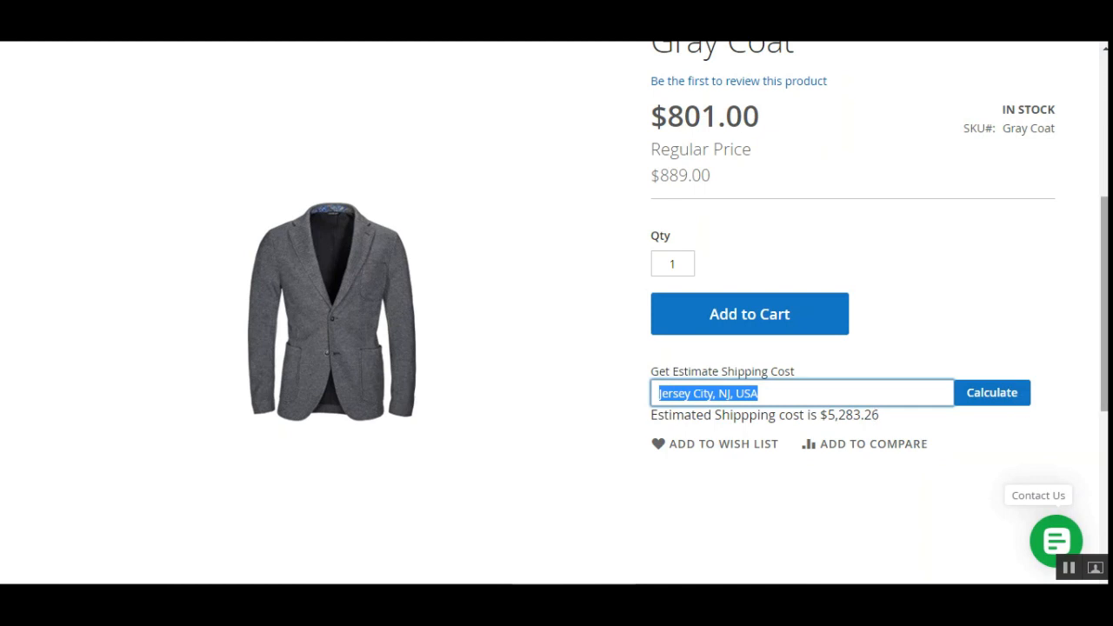
scroll(731, 389, "down", 1)
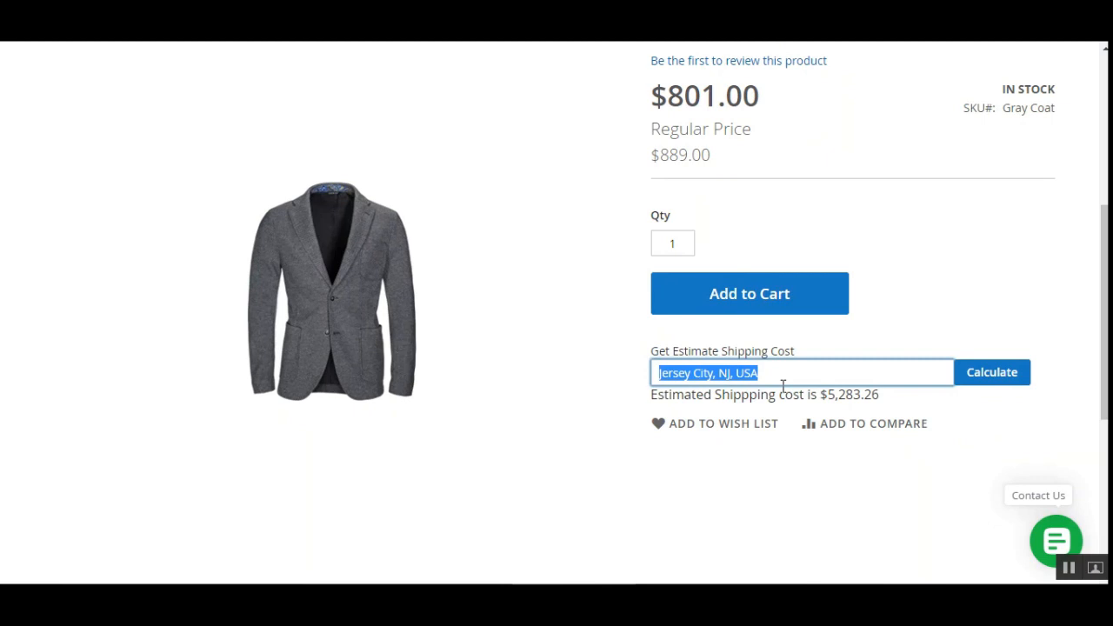
left_click(708, 396)
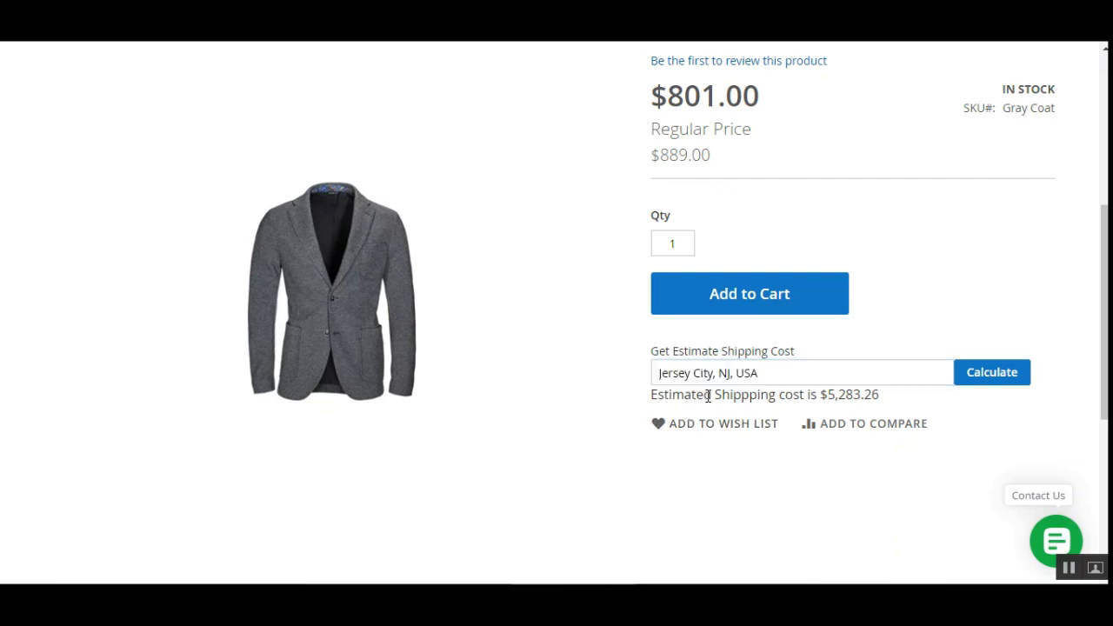
left_click_drag(653, 394, 887, 407)
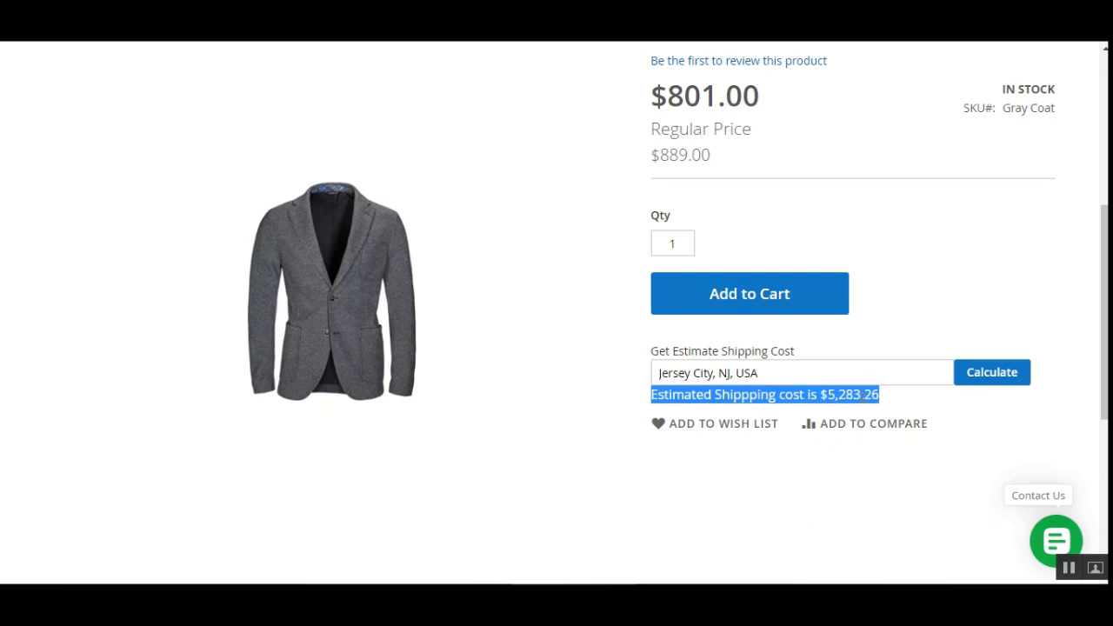
left_click(897, 408)
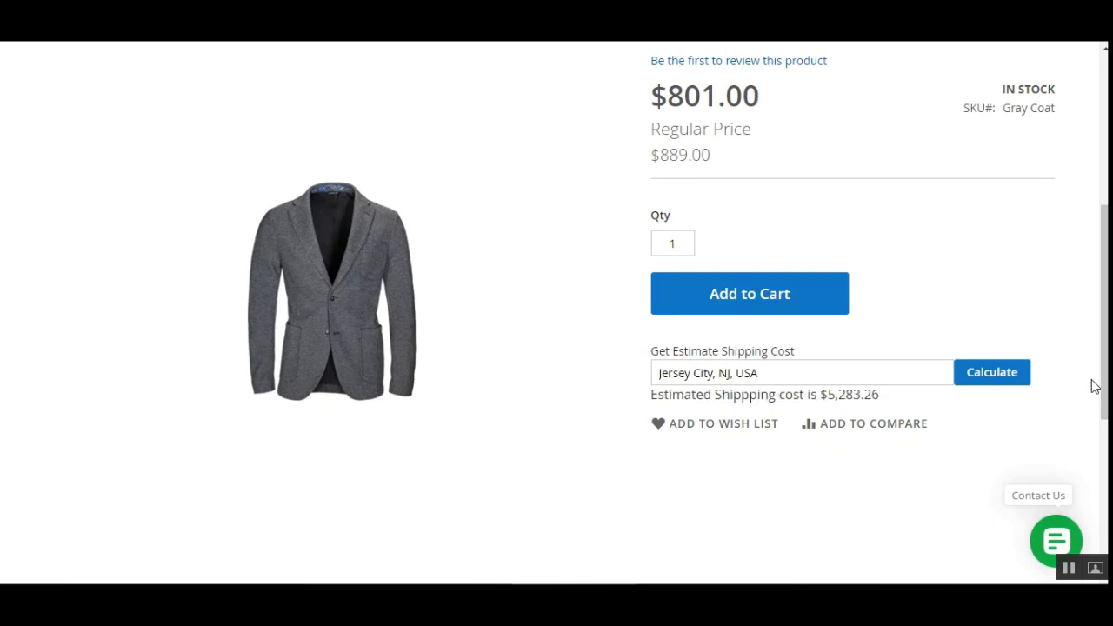
left_click_drag(1105, 386, 1105, 363)
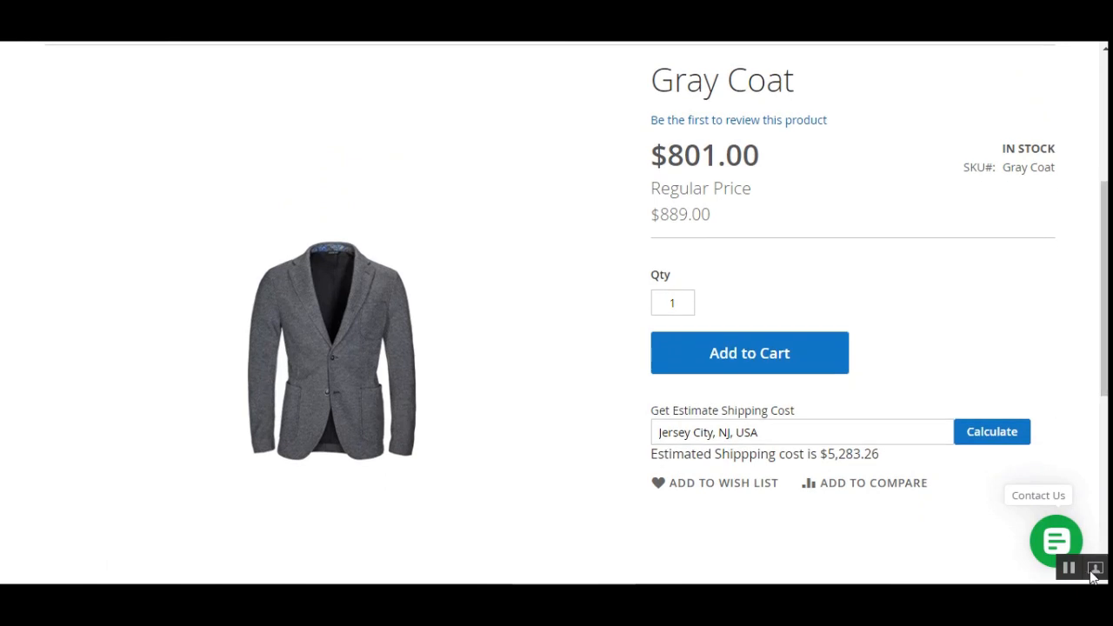
- Add one Gray Coat to the shopping cart and proceed to checkout
left_click(753, 356)
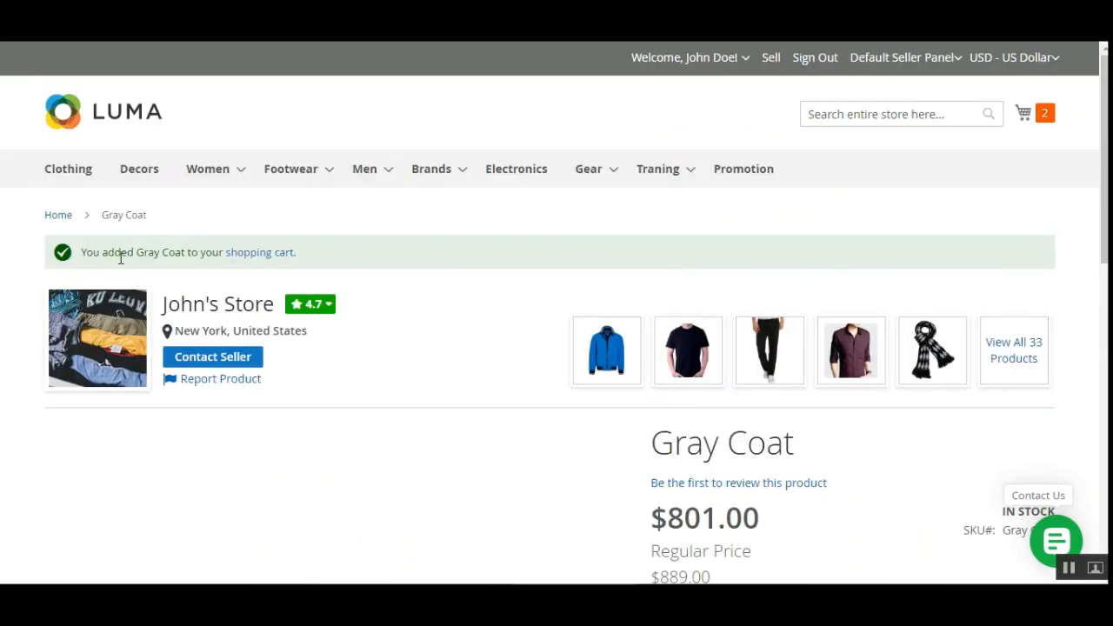
left_click_drag(128, 254, 199, 254)
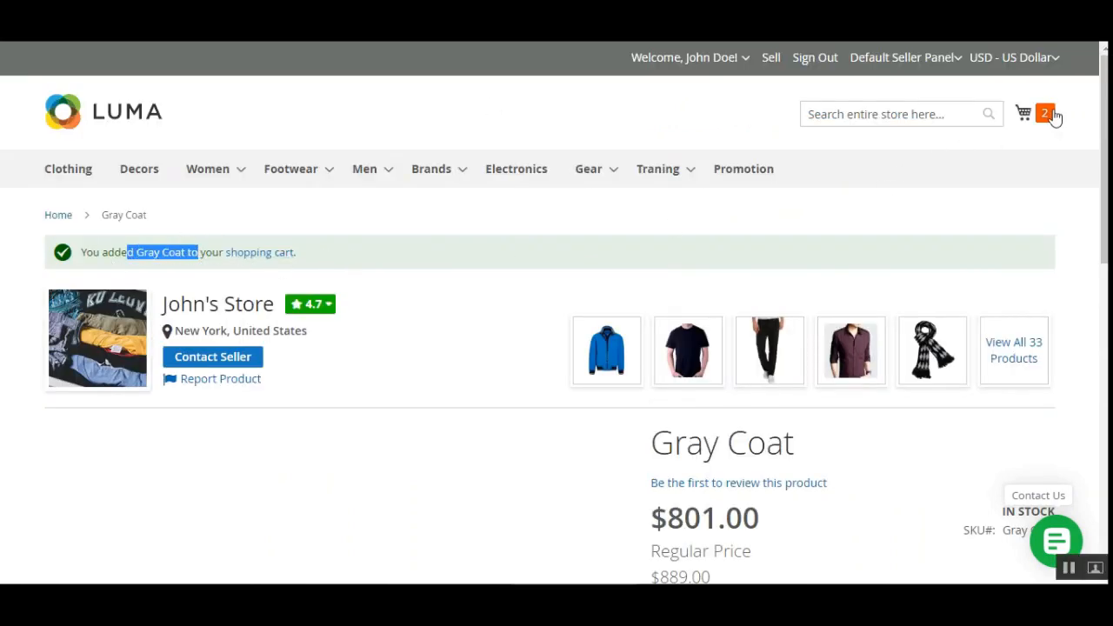
left_click(1047, 115)
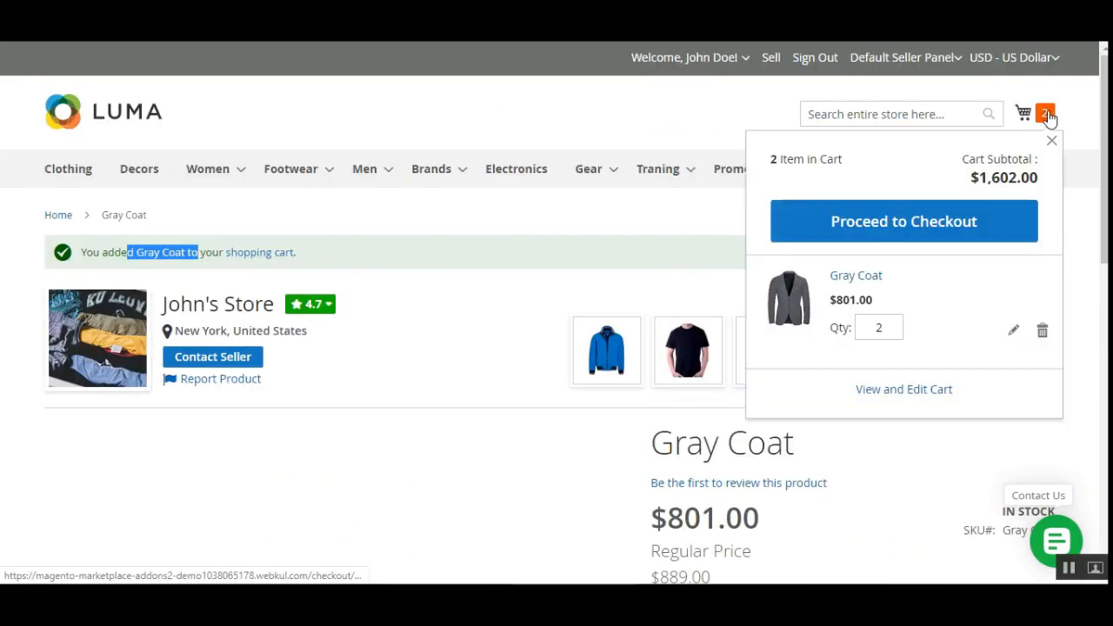
left_click(910, 223)
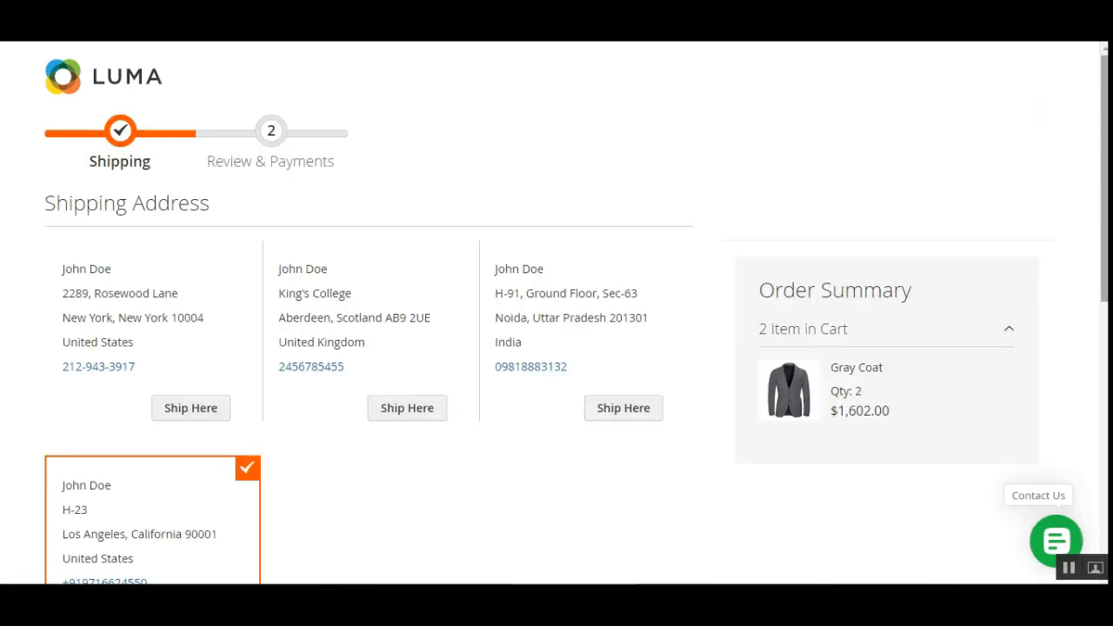
- Select Marketplace Distance Rate Shipping as the shipping method and check the selected shipping address
scroll(557, 313, "down", 3)
scroll(481, 380, "down", 3)
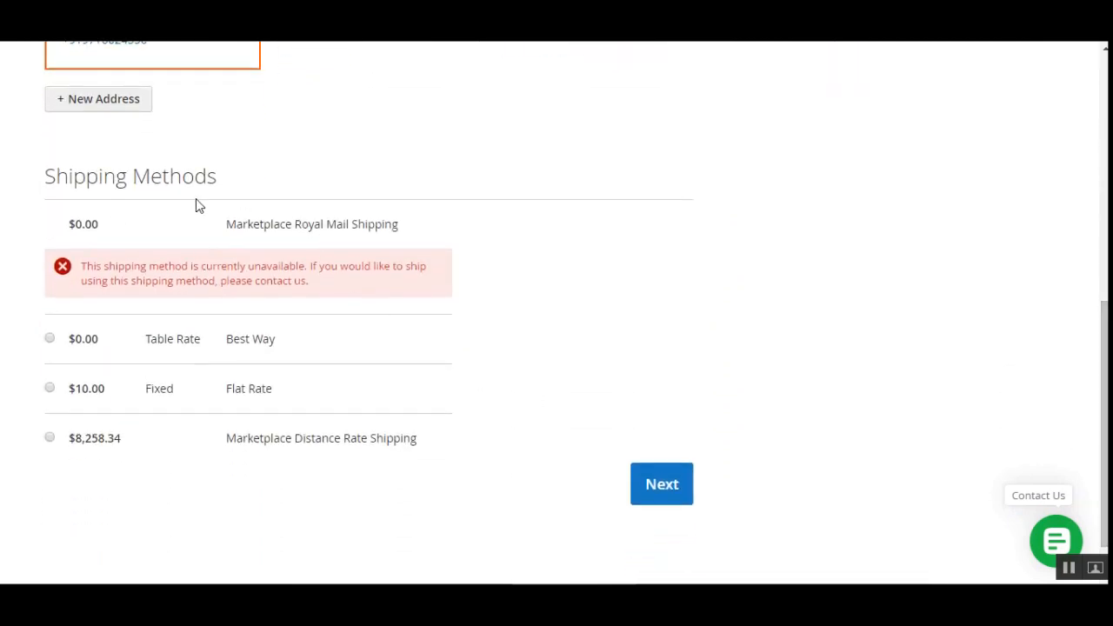
left_click_drag(220, 184, 56, 178)
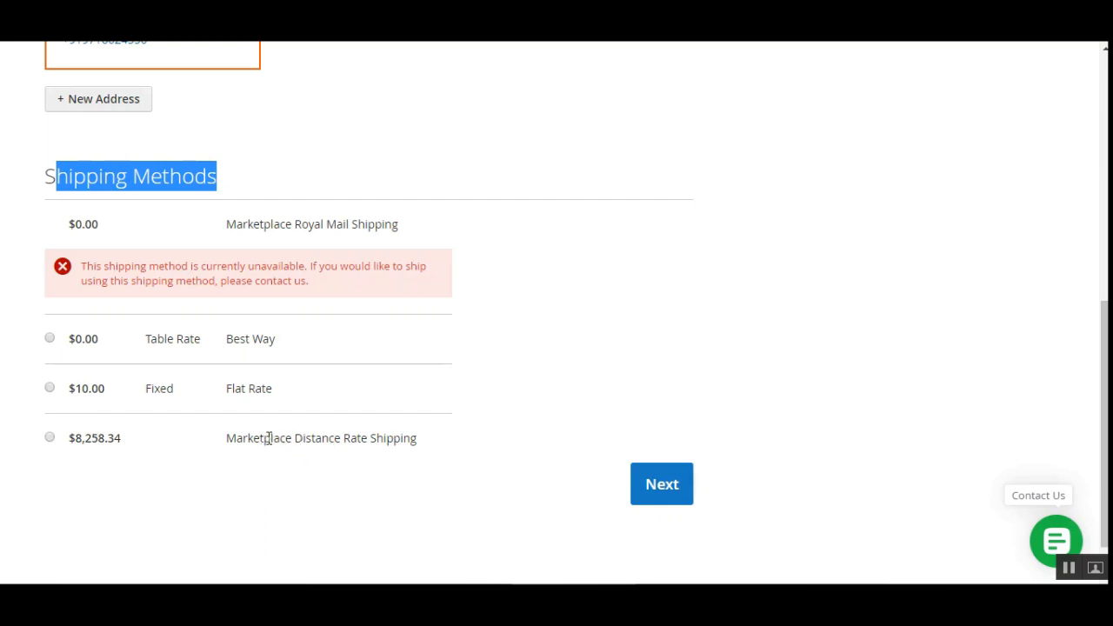
left_click(49, 437)
left_click(697, 384)
scroll(697, 384, "up", 1)
scroll(697, 384, "up", 1)
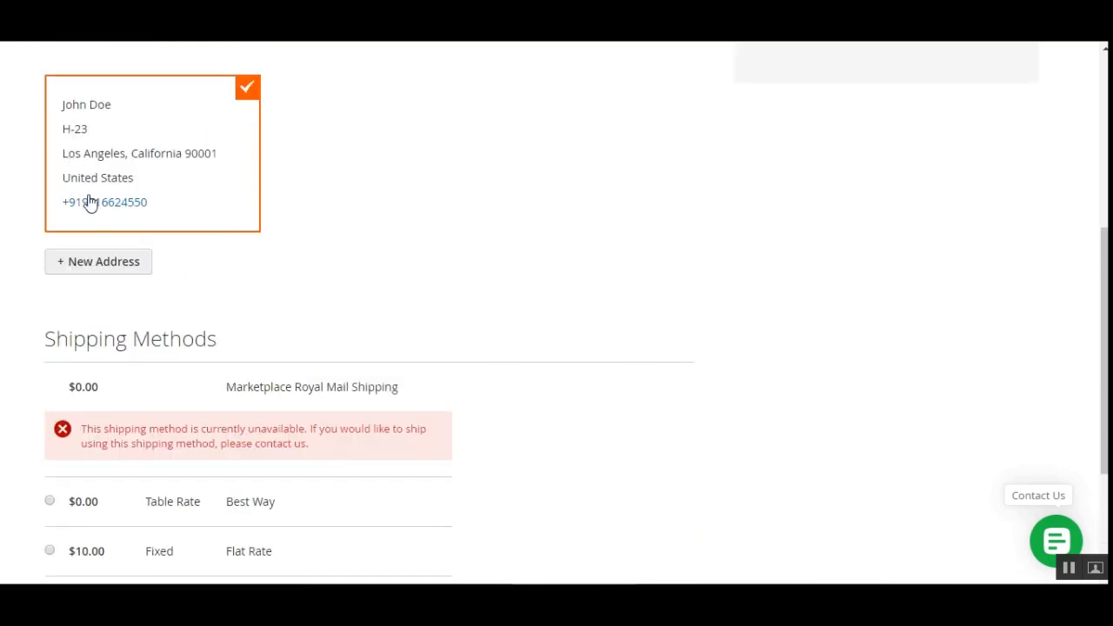
- Continue to payment and place the order with the billing address set the same as the shipping address
scroll(445, 385, "down", 3)
left_click(652, 435)
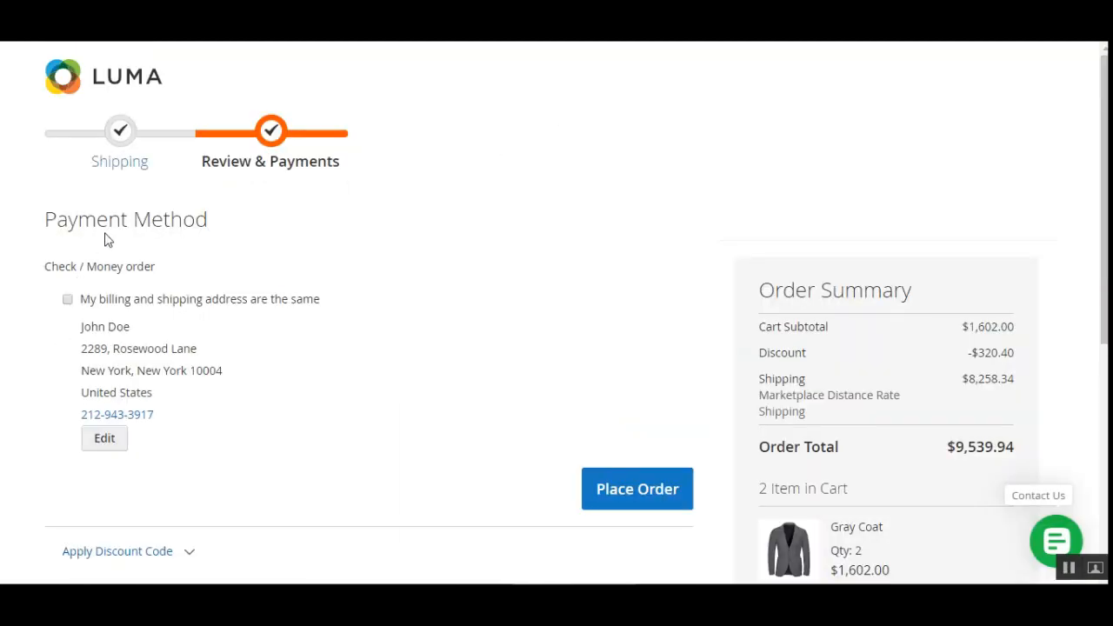
left_click(67, 299)
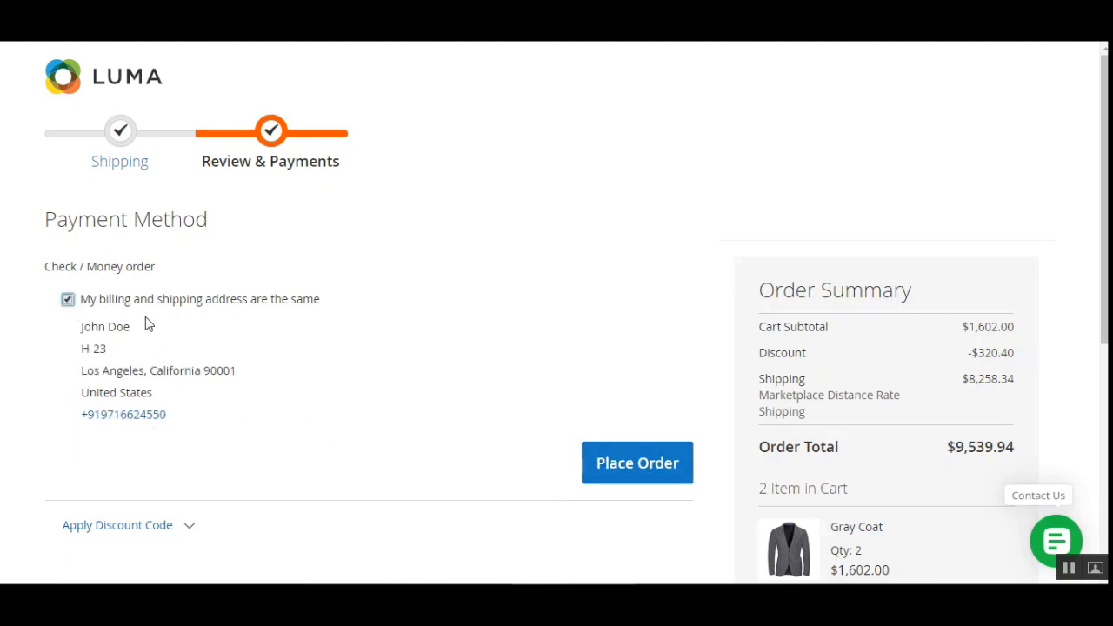
left_click(636, 464)
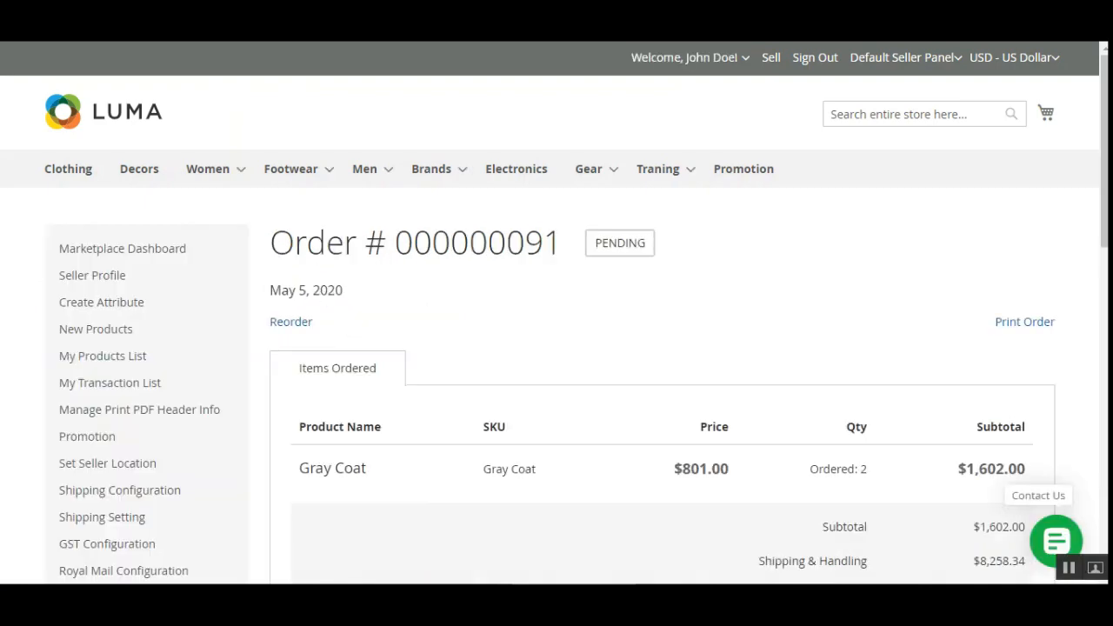
- Review the placed order's shipping method, addresses, payment method and shipping and handling charge
left_click_drag(1097, 217, 1095, 378)
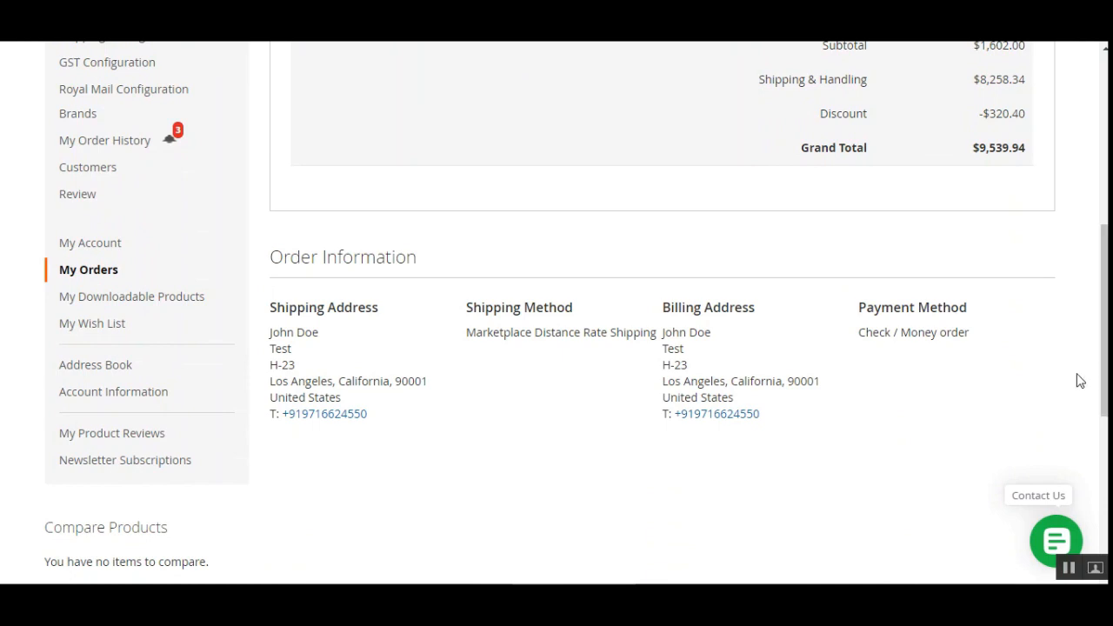
left_click_drag(481, 316, 569, 303)
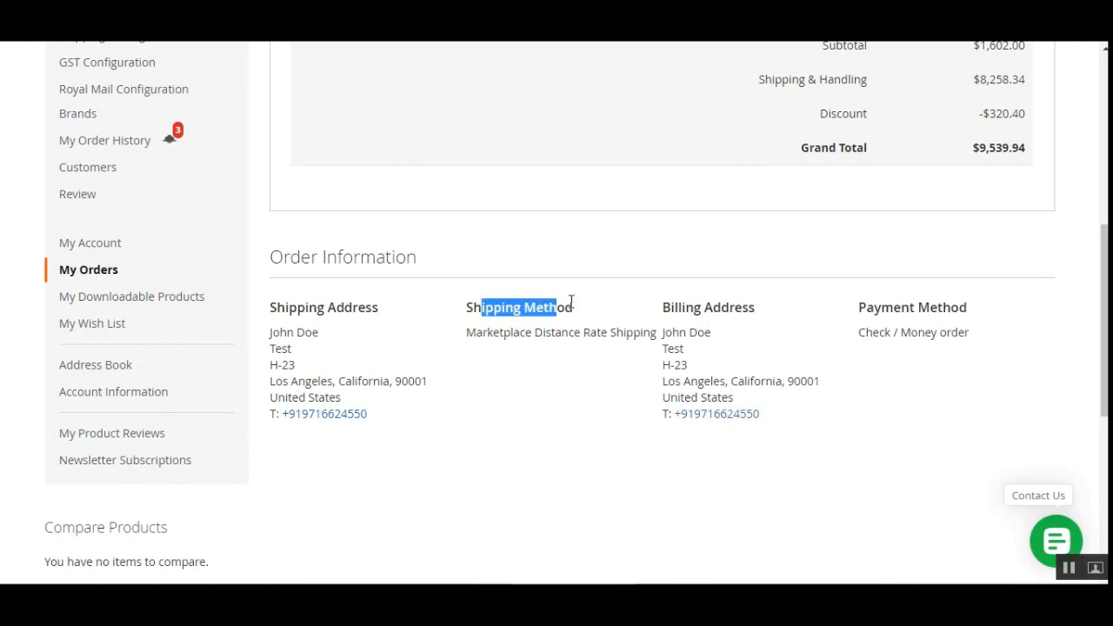
left_click(530, 348)
left_click_drag(476, 339, 648, 332)
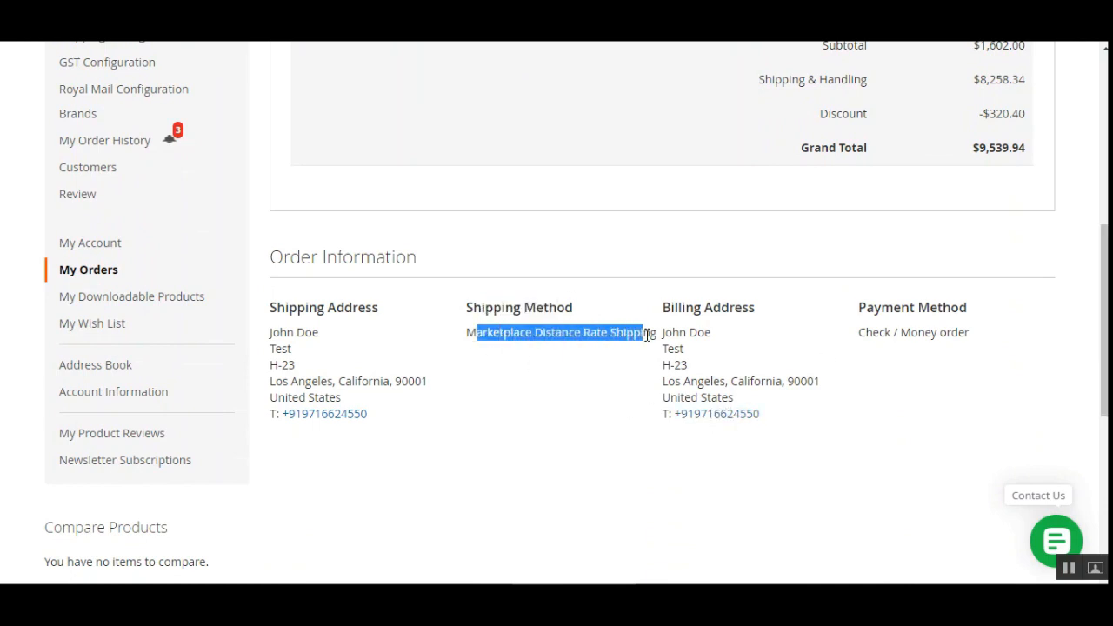
left_click(513, 360)
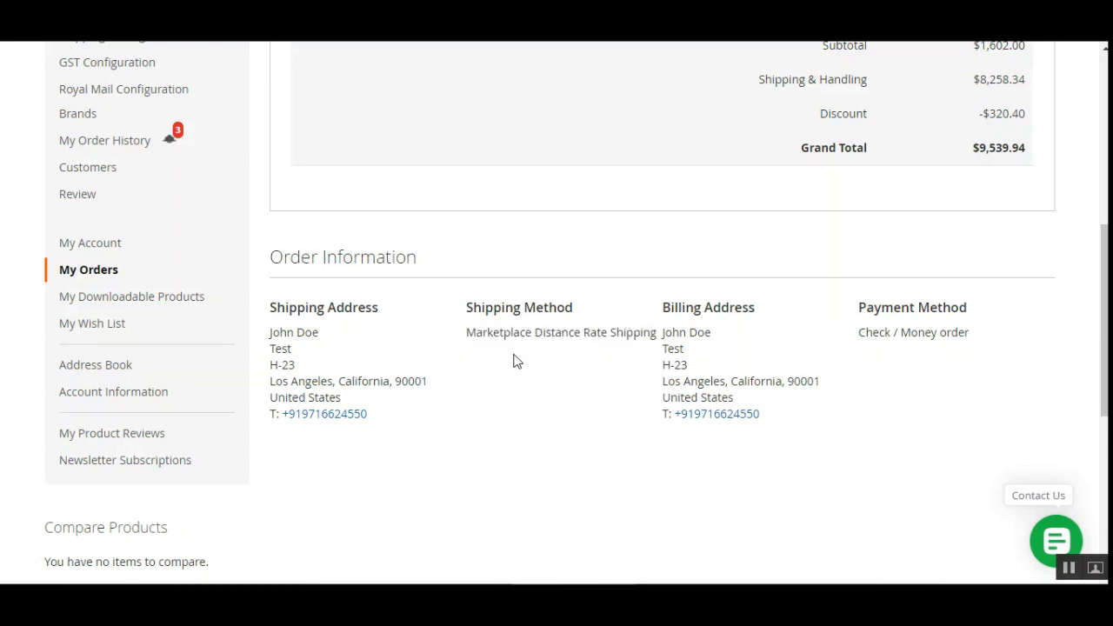
scroll(1078, 287, "up", 3)
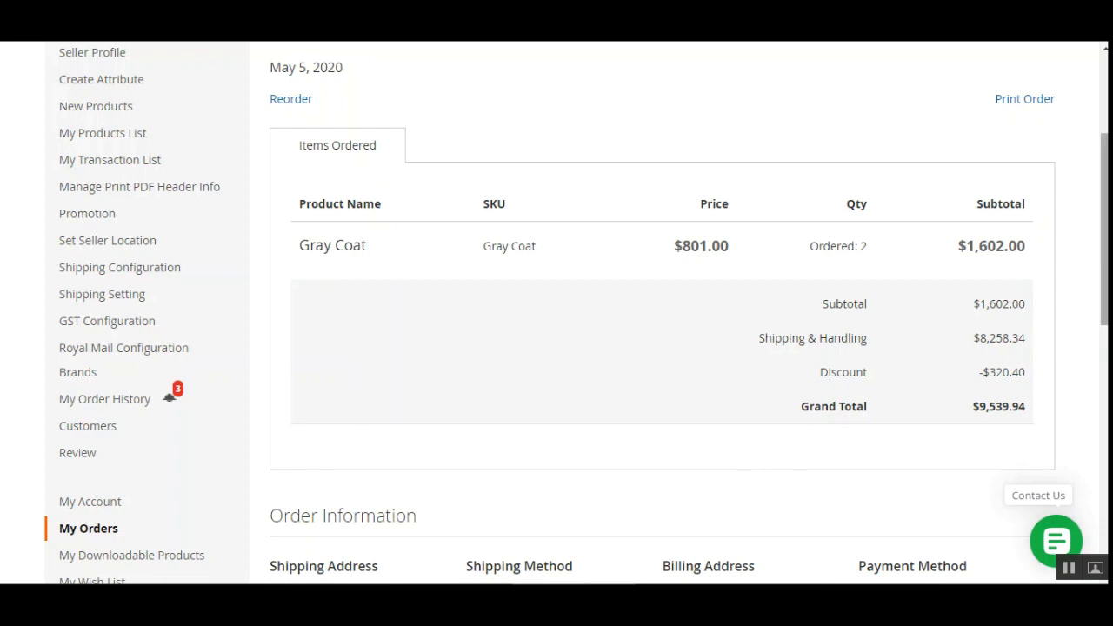
- Reorder the Gray Coat order so its items go back into the shopping cart
scroll(327, 305, "up", 1)
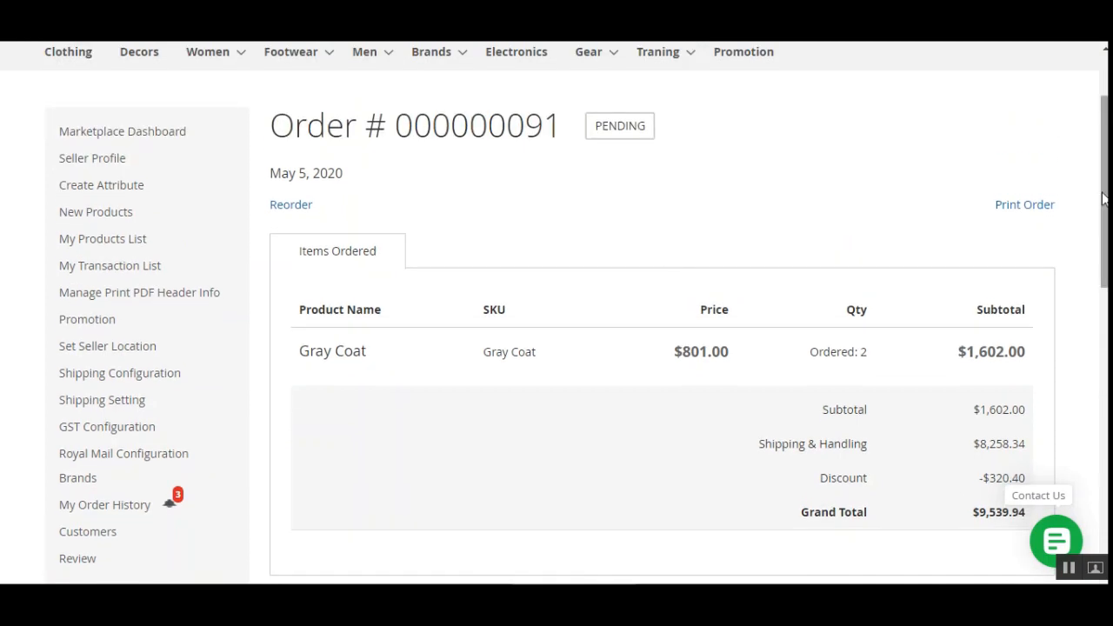
left_click(290, 209)
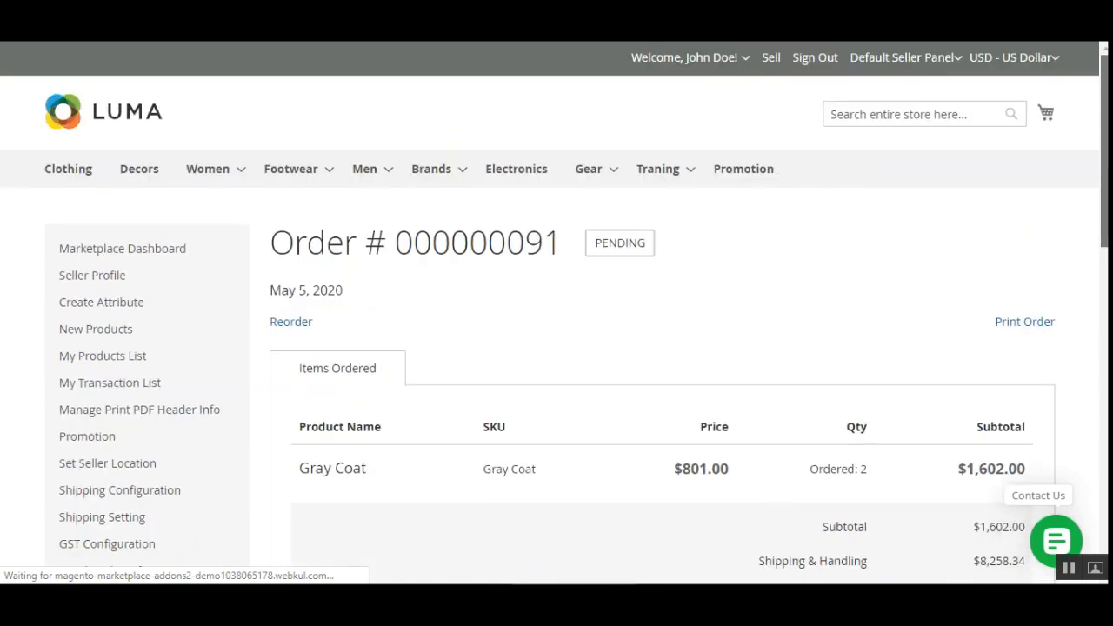
scroll(1078, 127, "up", 1)
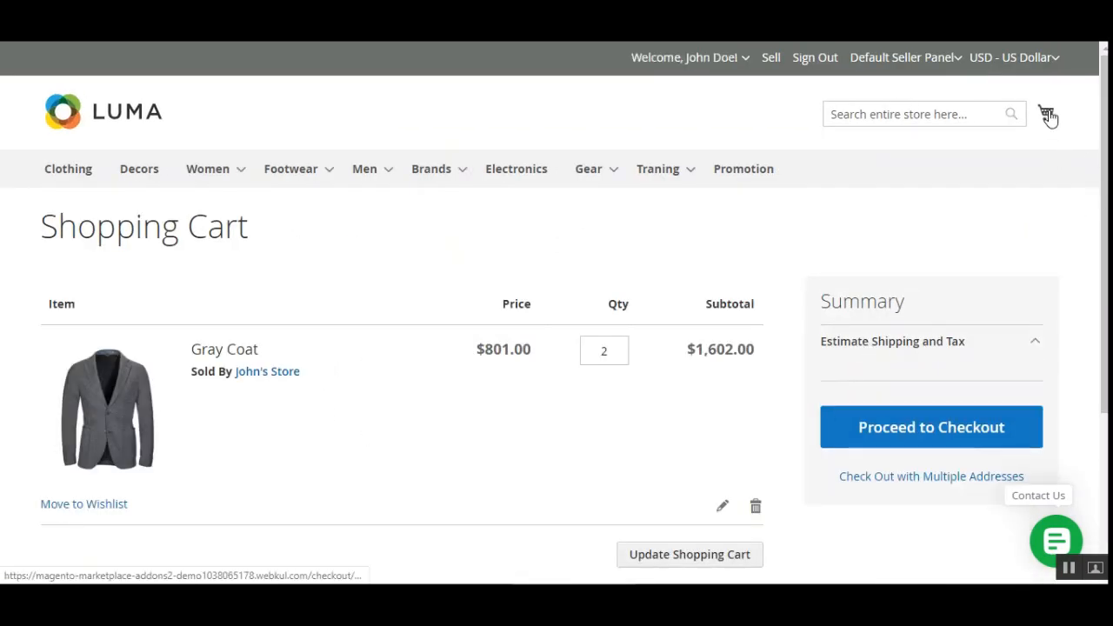
- Review the cart's shipping and tax estimate, including the destination, the Marketplace Distance Rate Shipping option and the order totals
left_click_drag(1104, 130, 1104, 258)
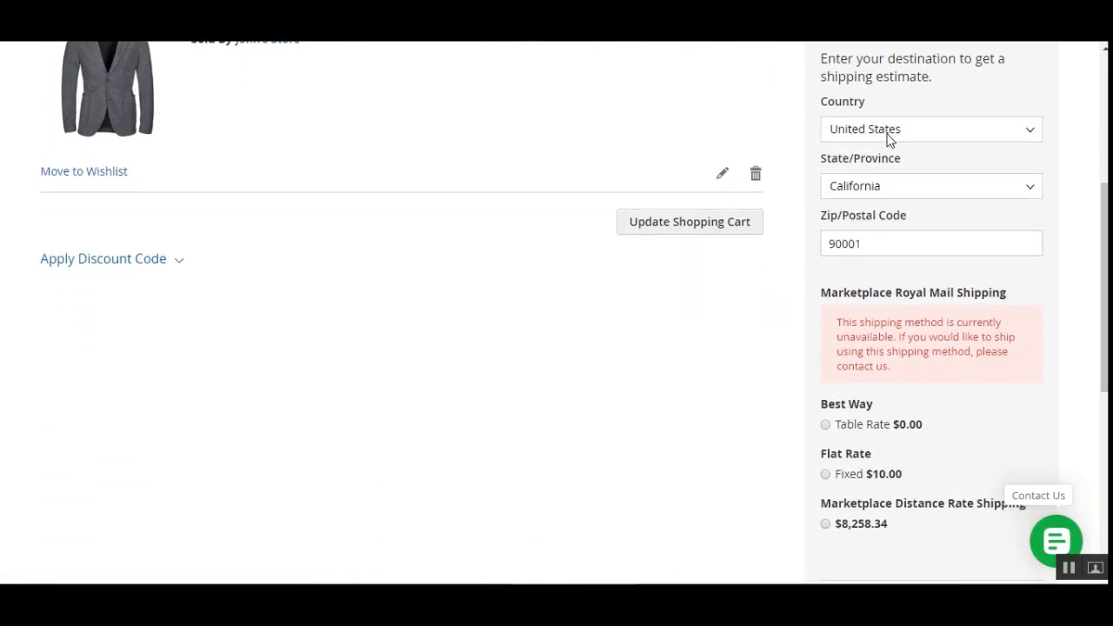
left_click_drag(1104, 210, 1097, 287)
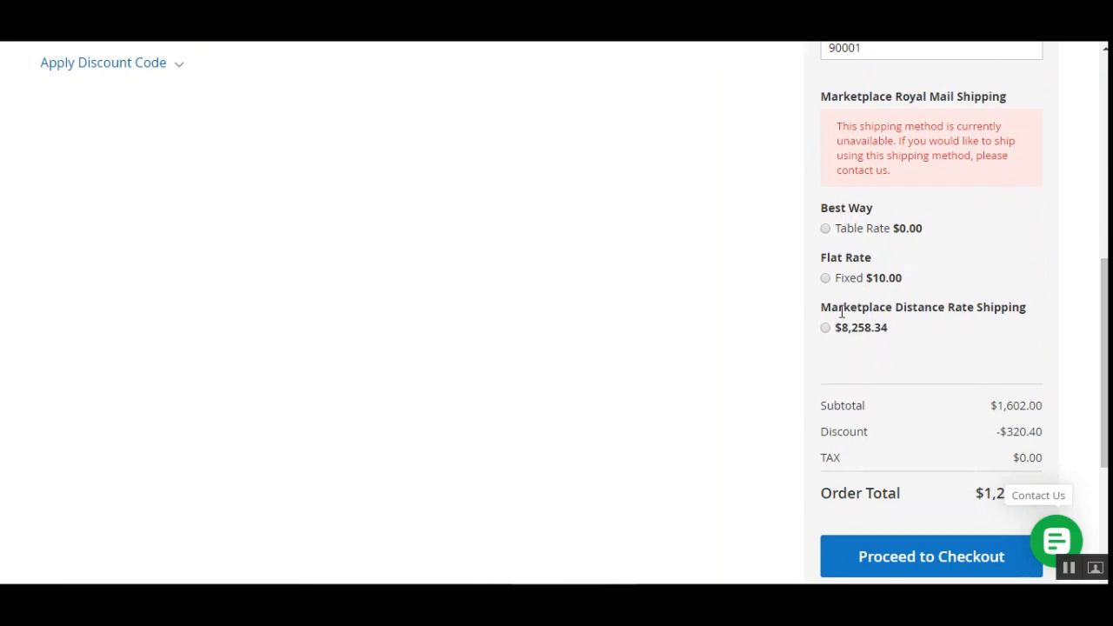
left_click_drag(841, 312, 1106, 261)
left_click(628, 419)
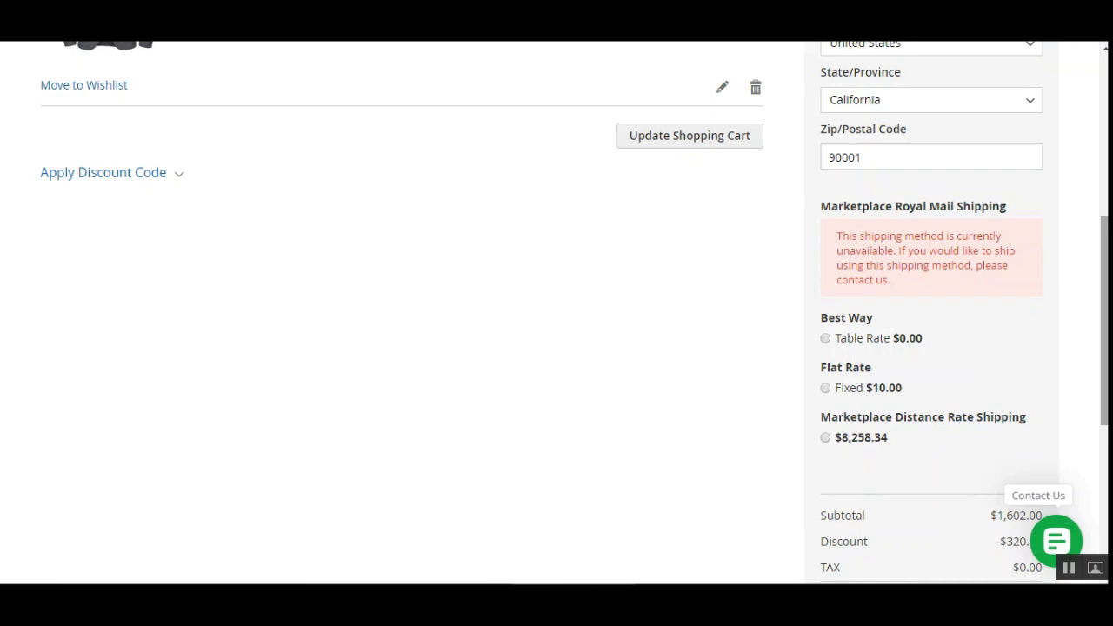
left_click_drag(1104, 304, 1104, 397)
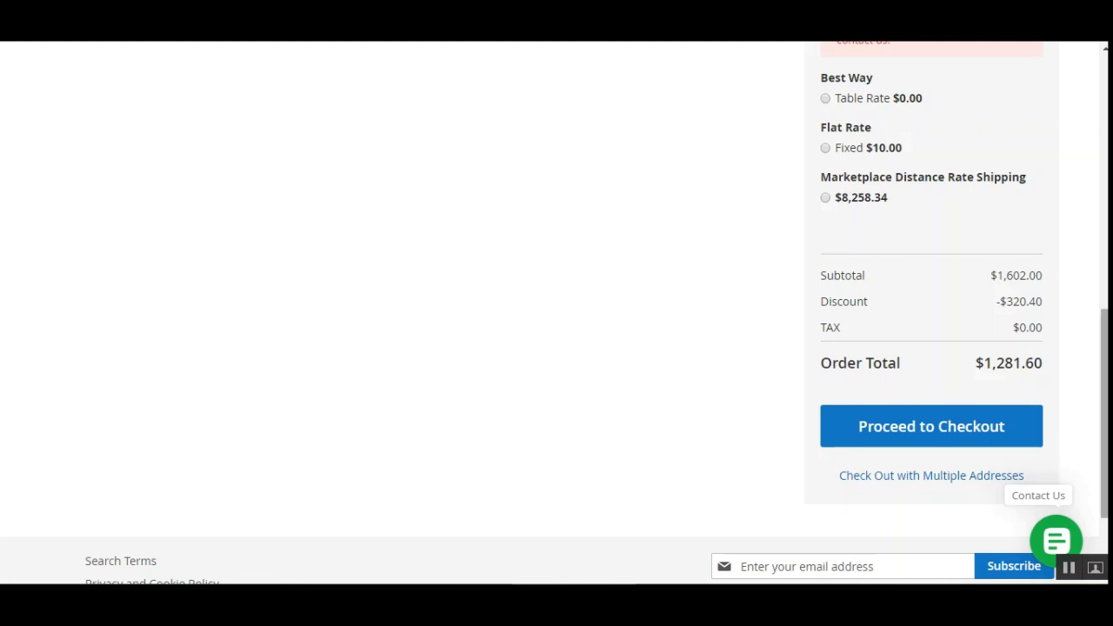
left_click_drag(1104, 414, 1104, 194)
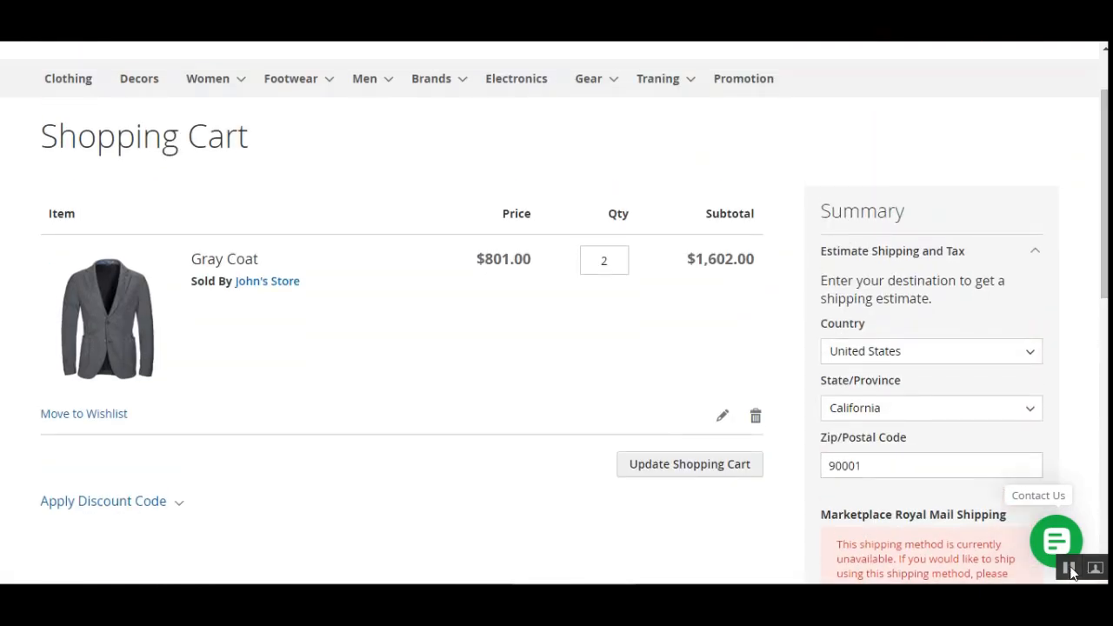
scroll(696, 287, "up", 2)
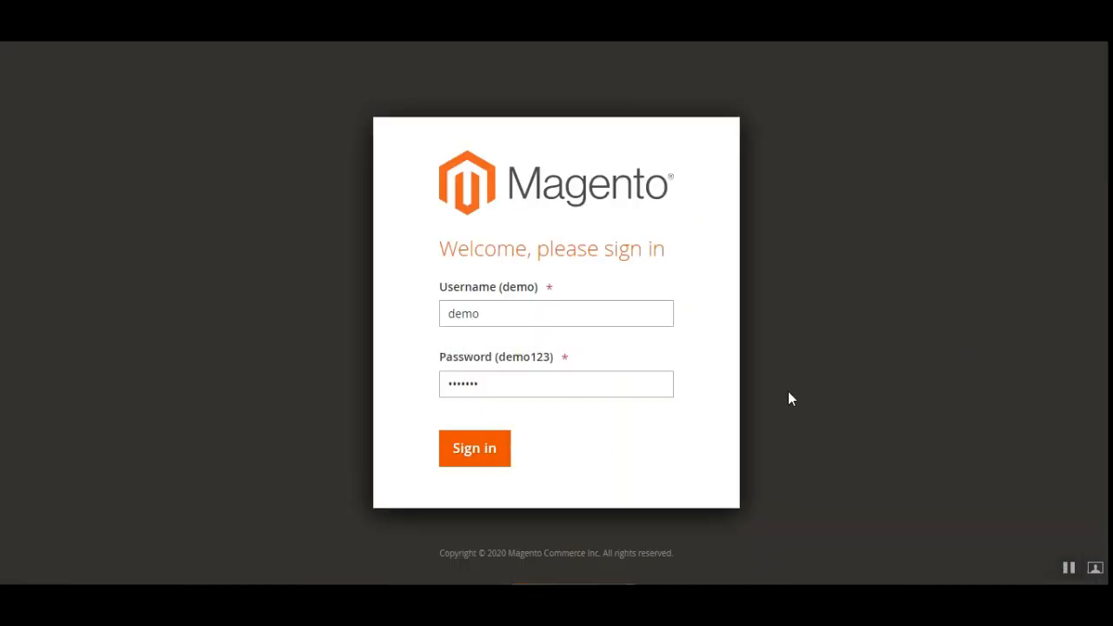
- Switch to the Magento admin, sign in with the prefilled demo account and dismiss the incoming message
left_click(485, 459)
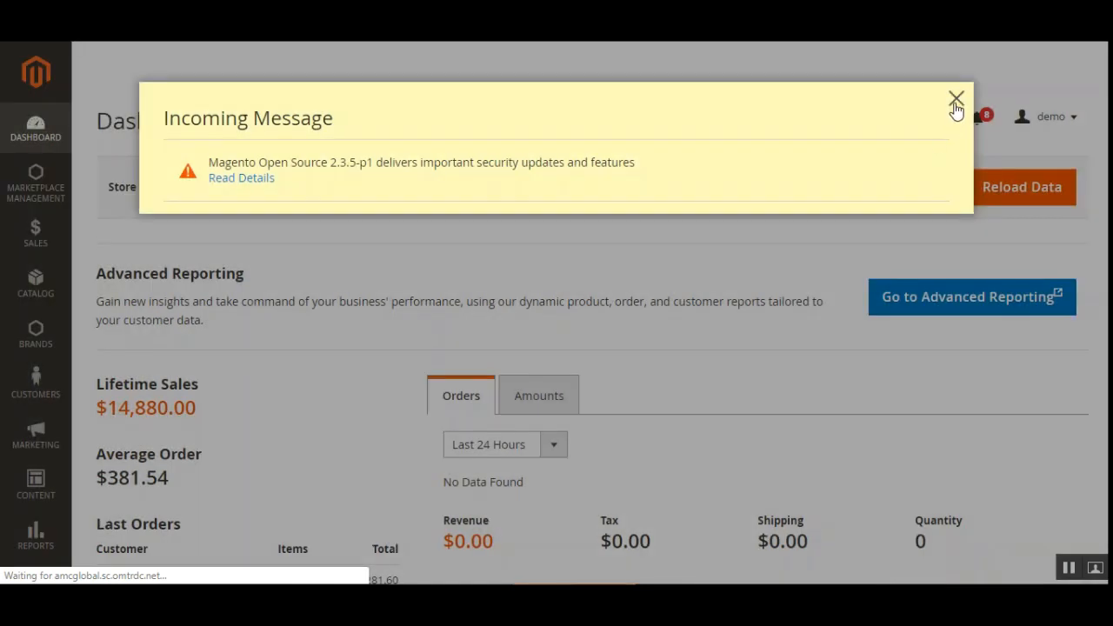
left_click(956, 100)
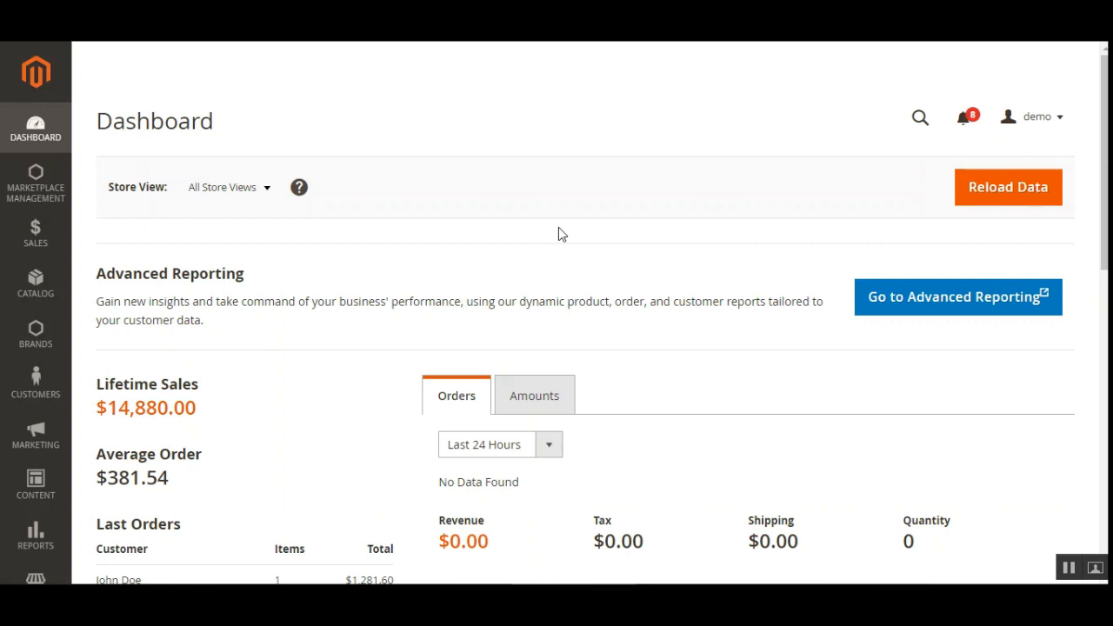
- Open the Marketplace Distance Rate Shipping settings in the store configuration
scroll(239, 474, "down", 1)
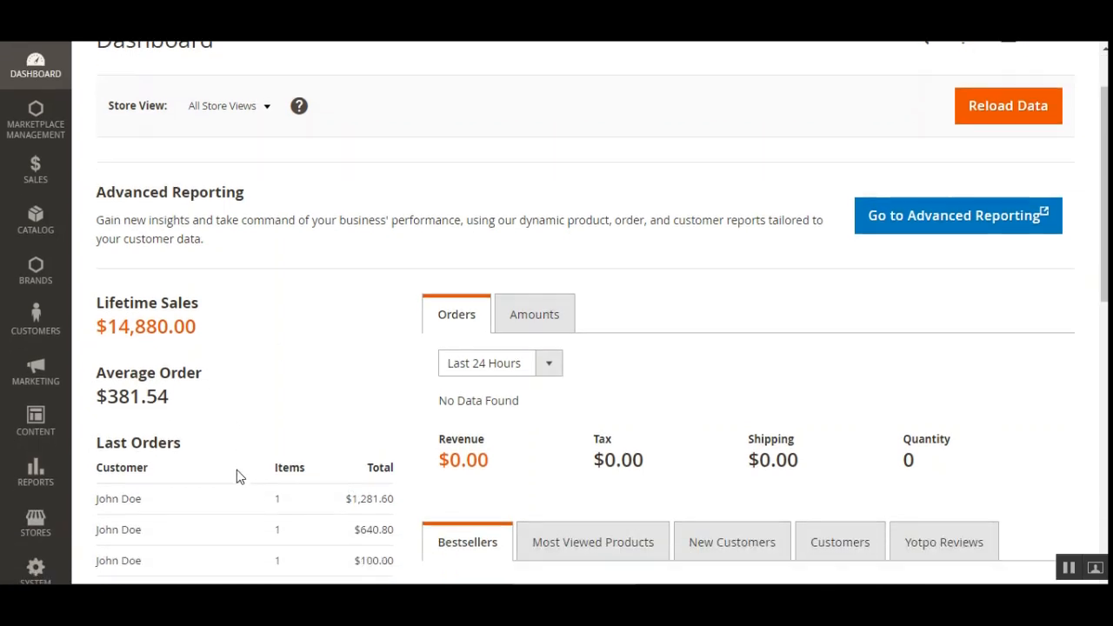
left_click(24, 514)
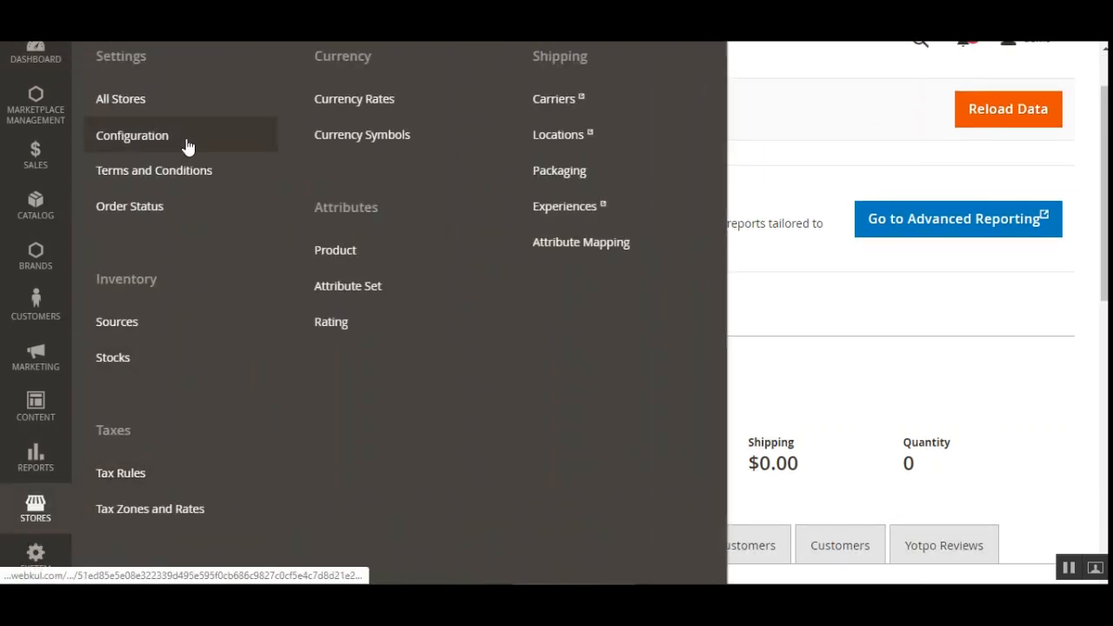
left_click(132, 134)
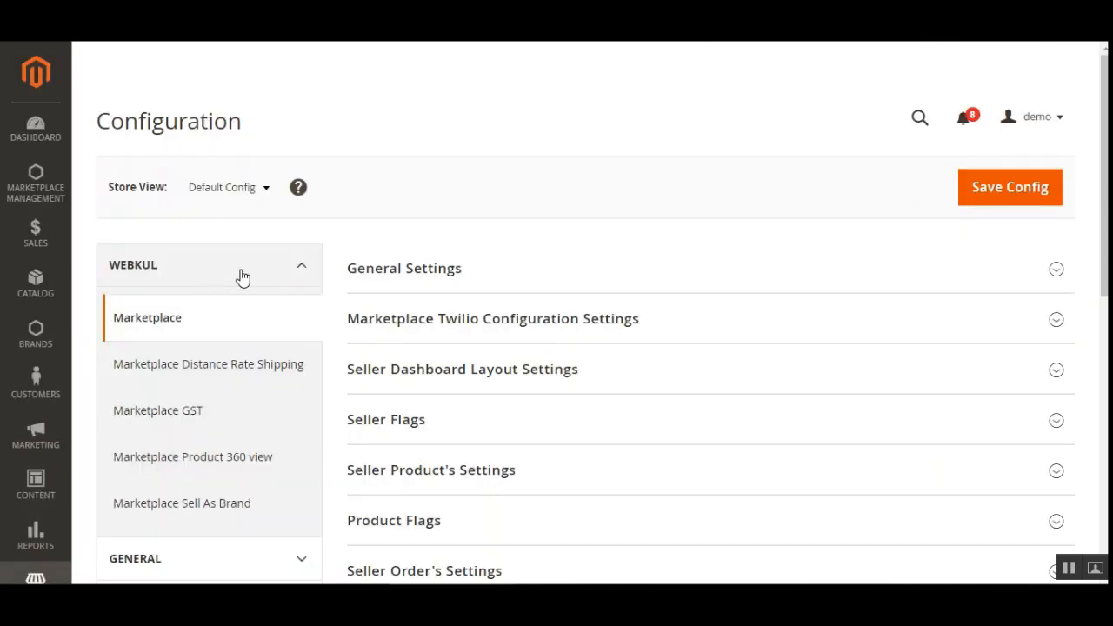
left_click(247, 371)
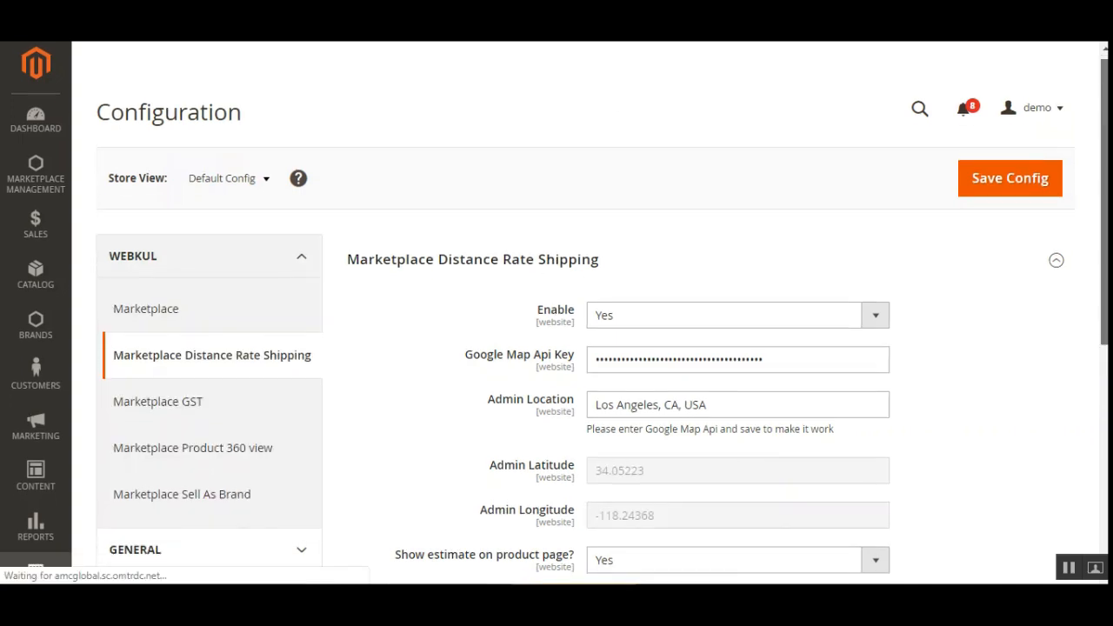
- Set Enable to Yes for Marketplace Distance Rate Shipping
scroll(556, 348, "down", 3)
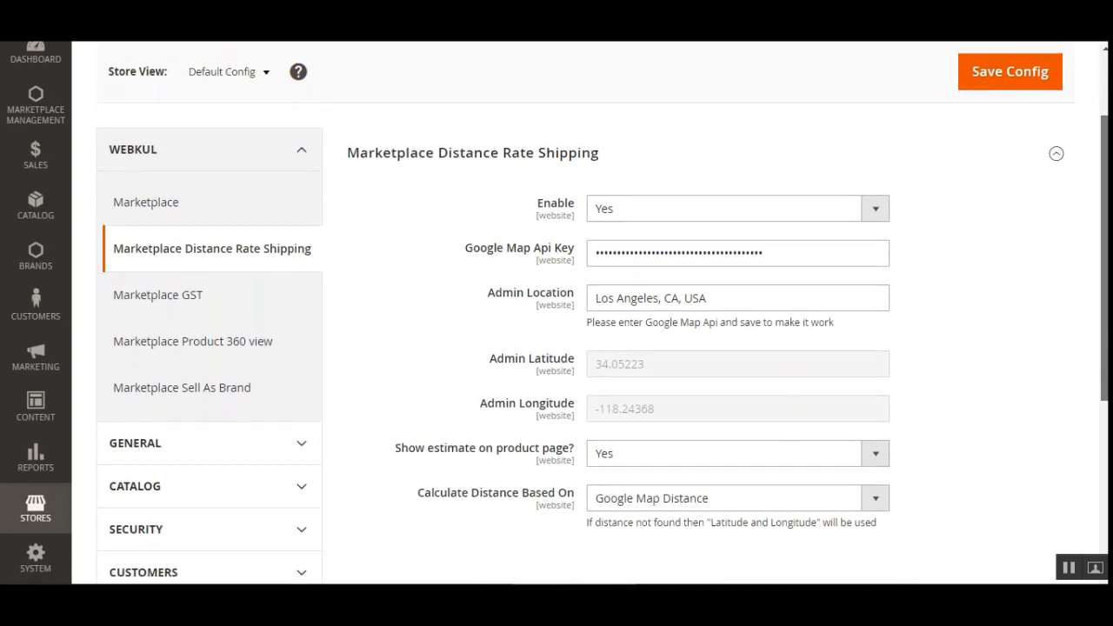
mouse_move(1104, 218)
left_mouse_down()
mouse_move(1104, 247)
mouse_move(1104, 232)
left_mouse_up()
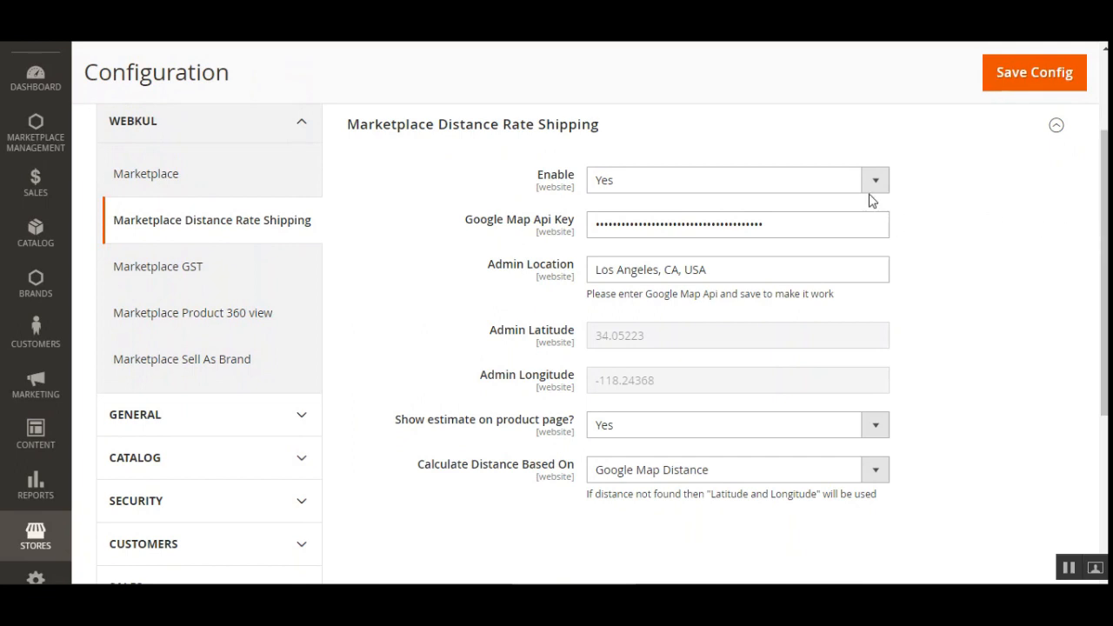
left_click(665, 189)
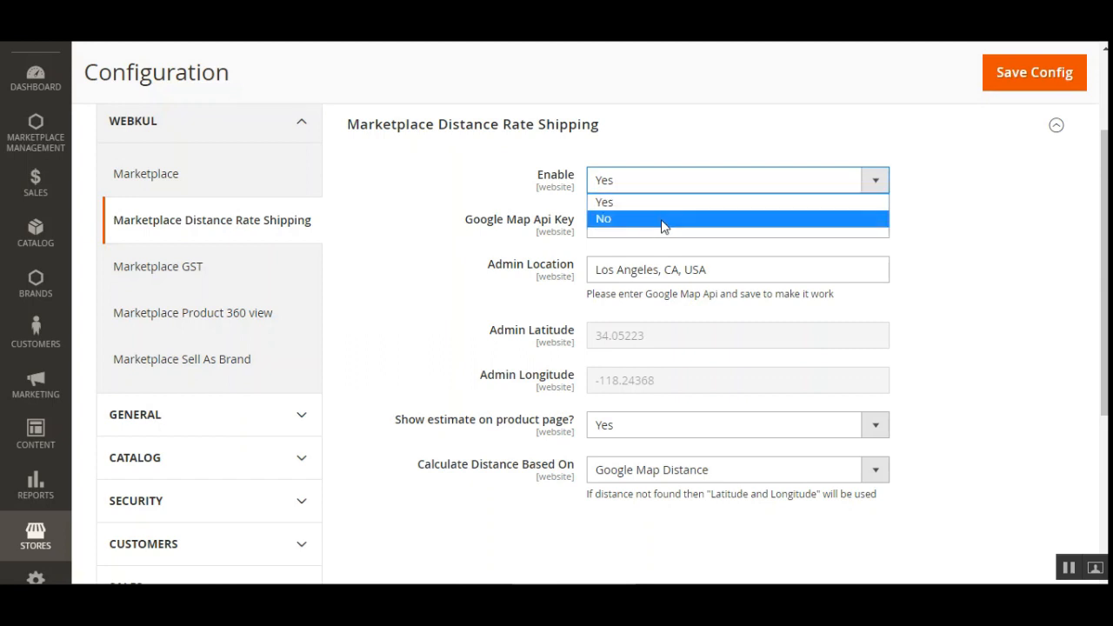
left_click(665, 201)
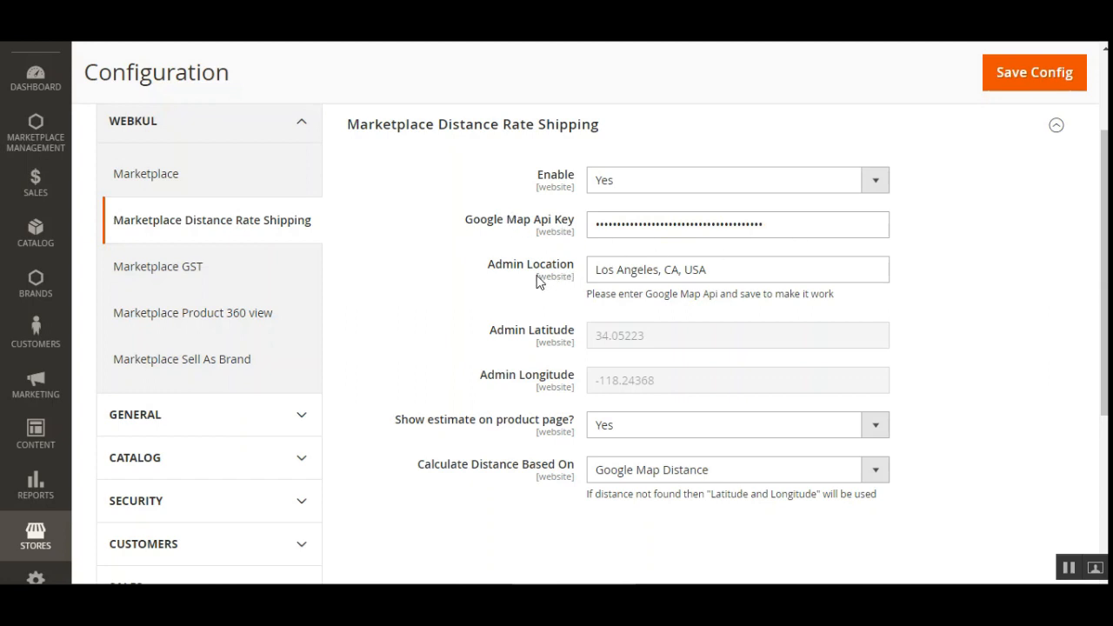
- Review the Admin Location, latitude and longitude fields along with the product-page estimate and distance calculation settings
left_click_drag(494, 265, 565, 270)
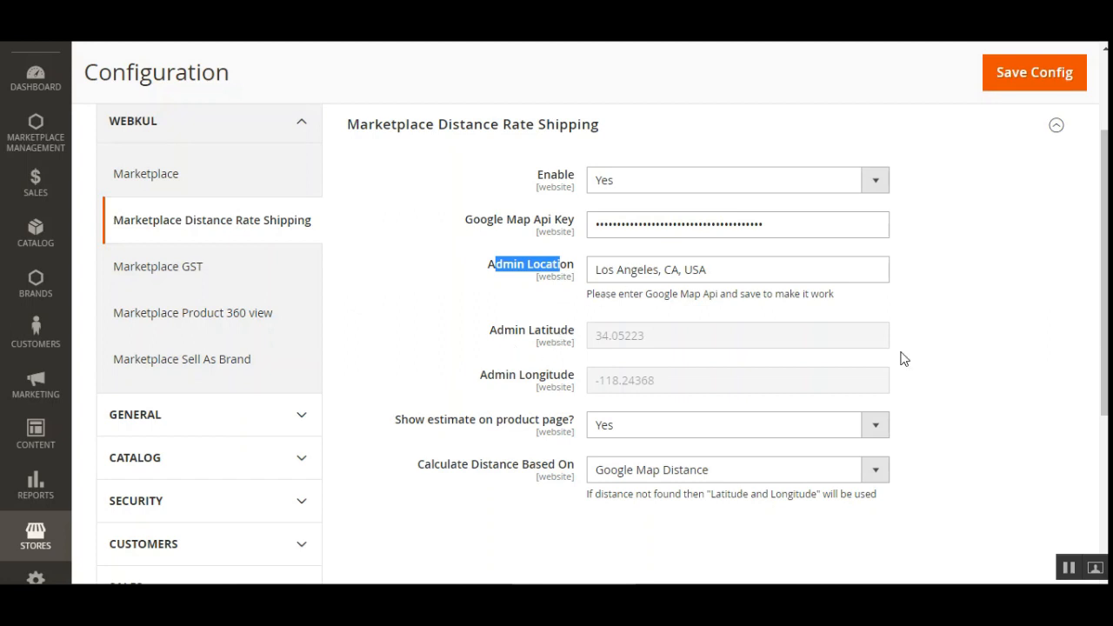
scroll(570, 372, "down", 1)
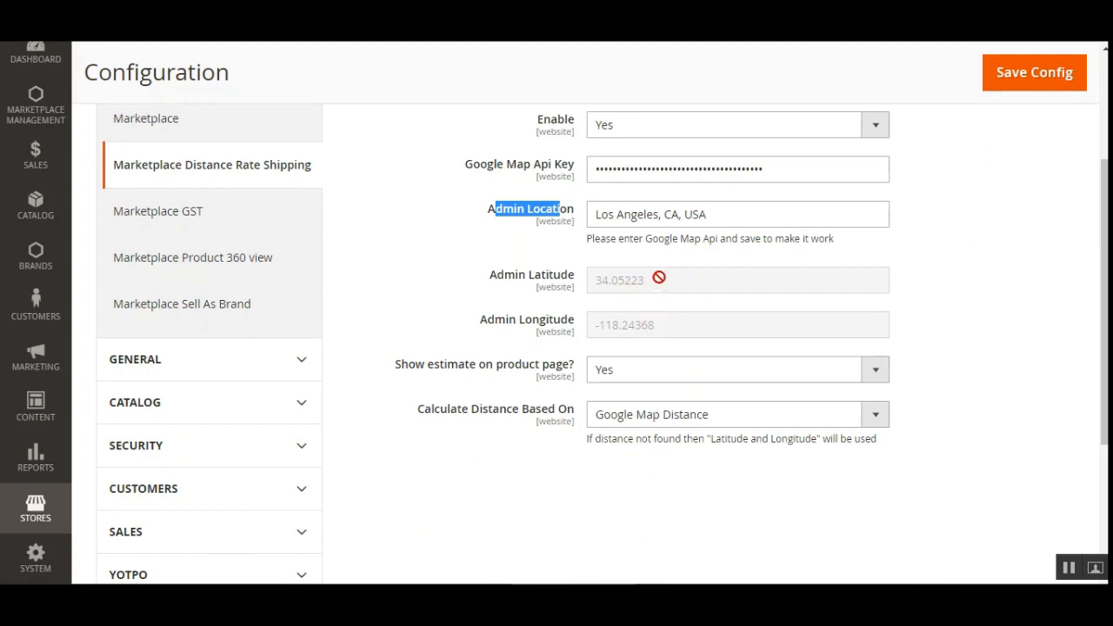
left_click(708, 214)
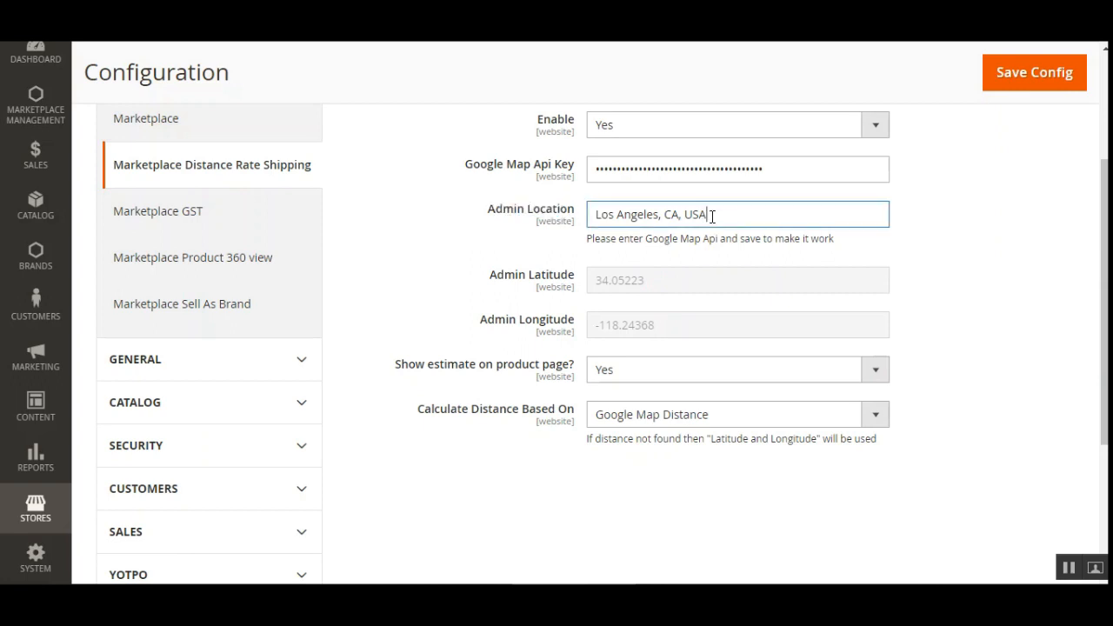
left_click(504, 264)
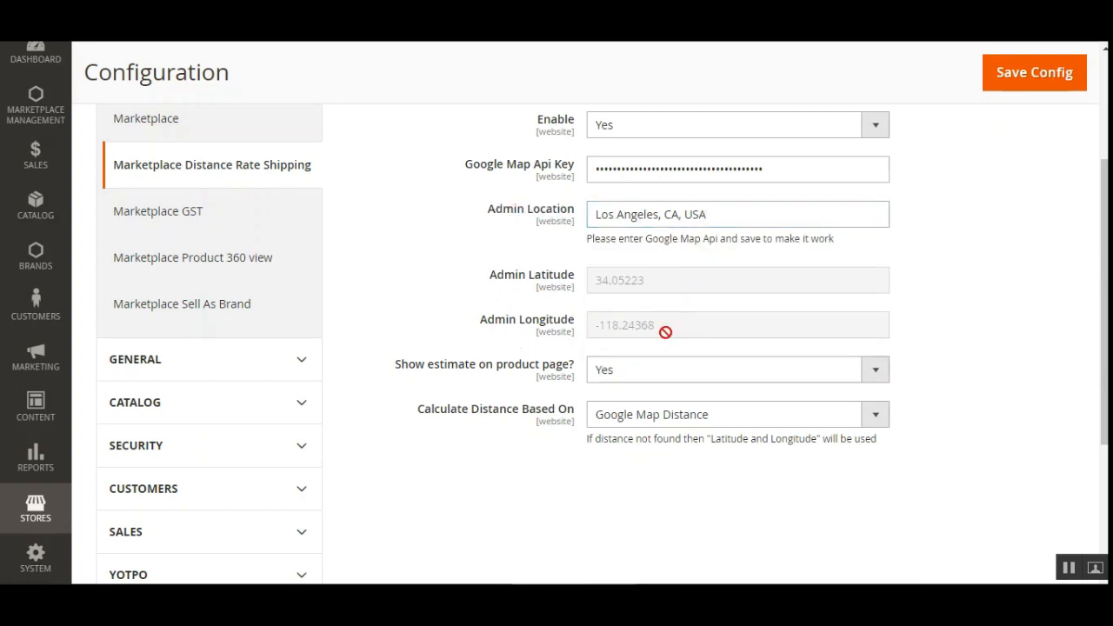
scroll(1052, 269, "down", 2)
scroll(604, 341, "down", 2)
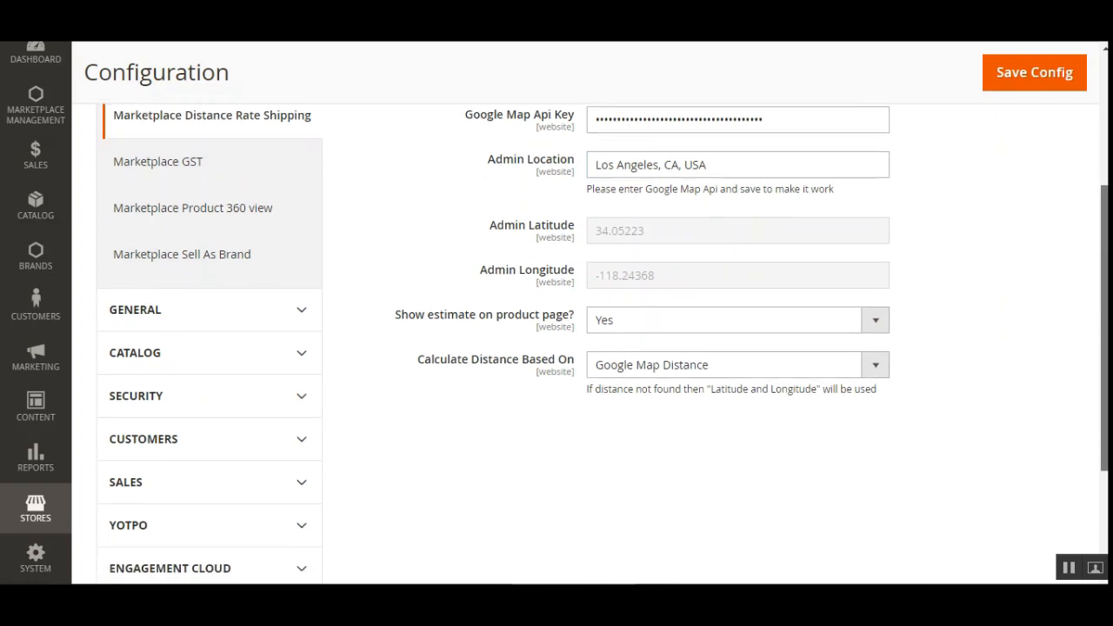
- Examine the available options for Show estimate on product page and Calculate Distance Based On, keeping the current selections
left_click_drag(410, 274, 558, 277)
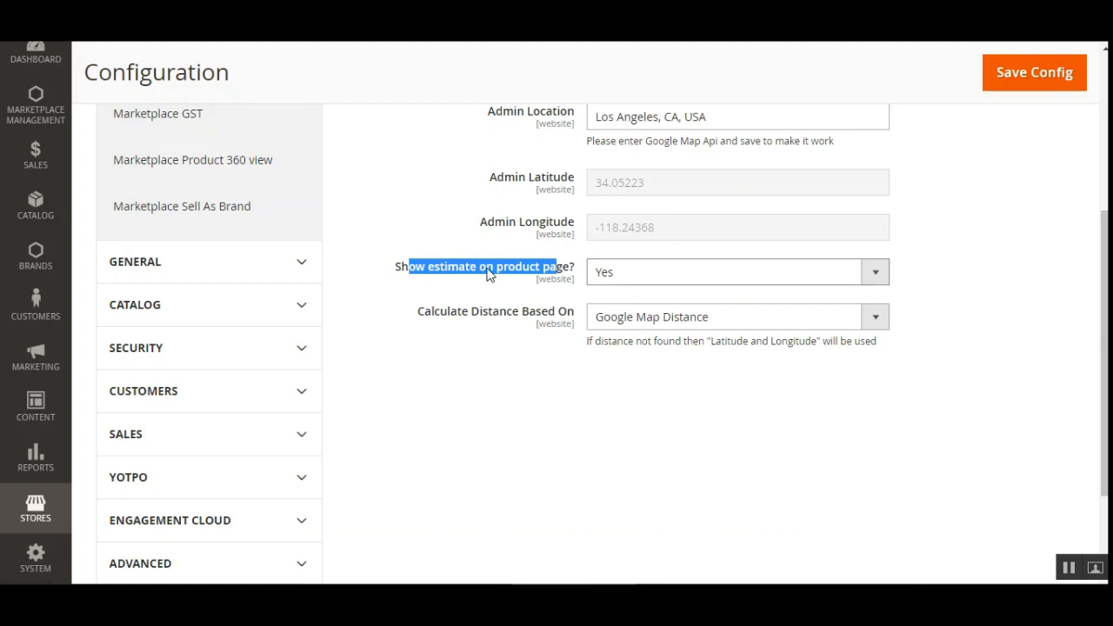
left_click(645, 276)
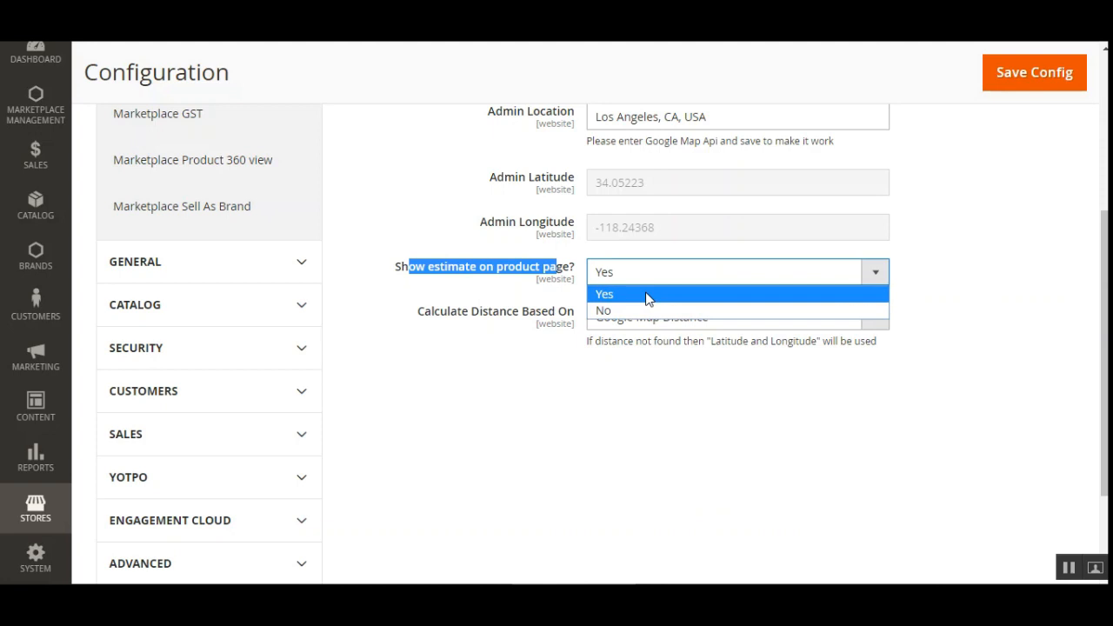
left_click(472, 287)
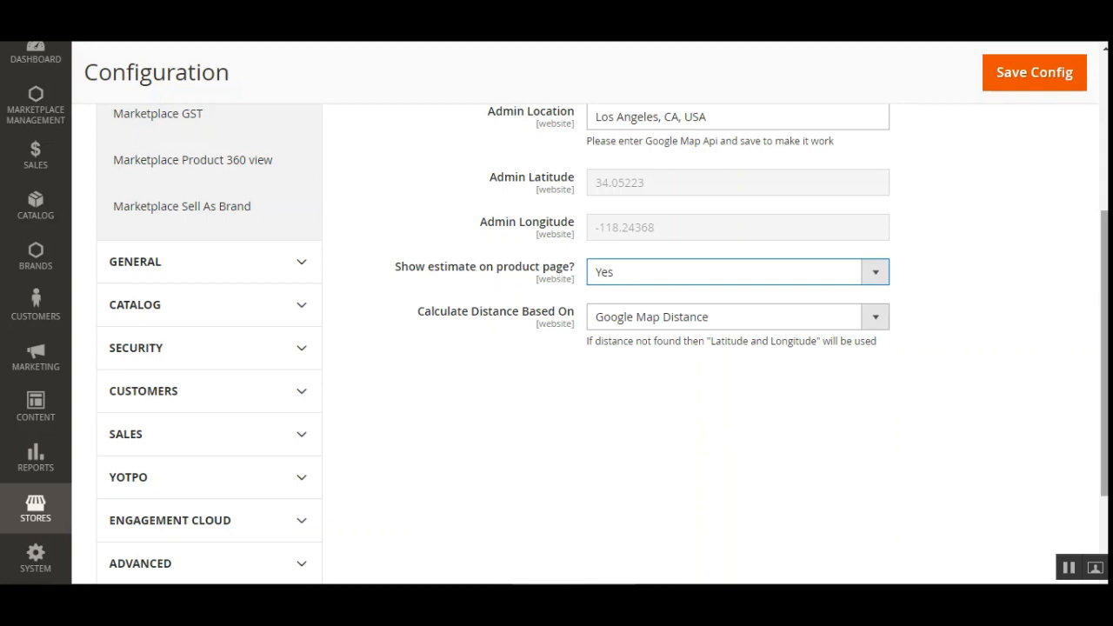
scroll(1070, 299, "down", 1)
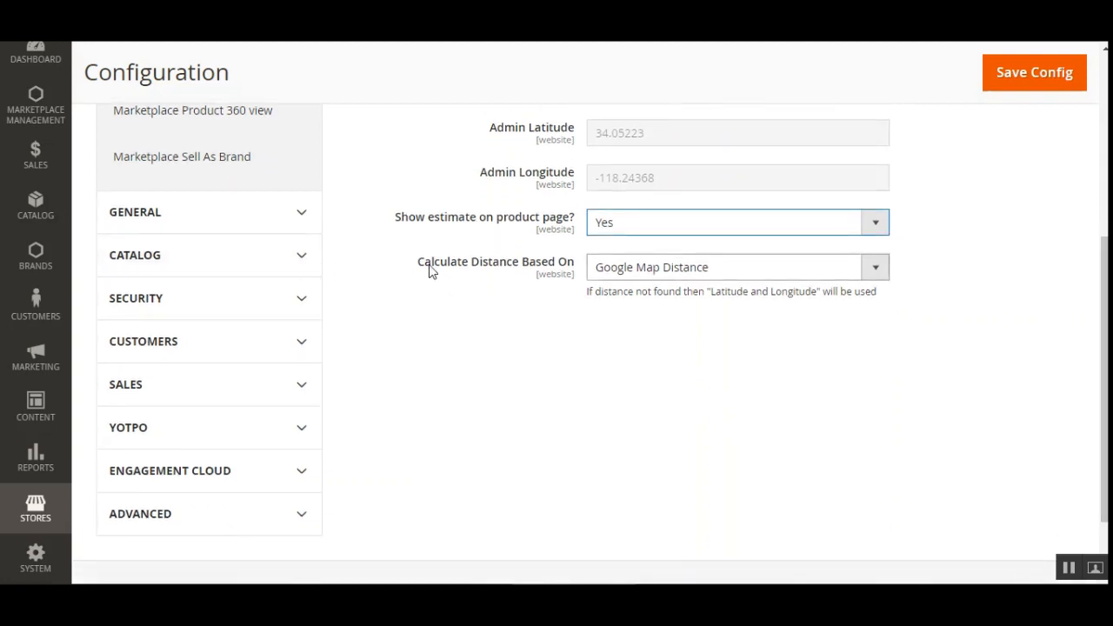
left_click_drag(429, 268, 565, 269)
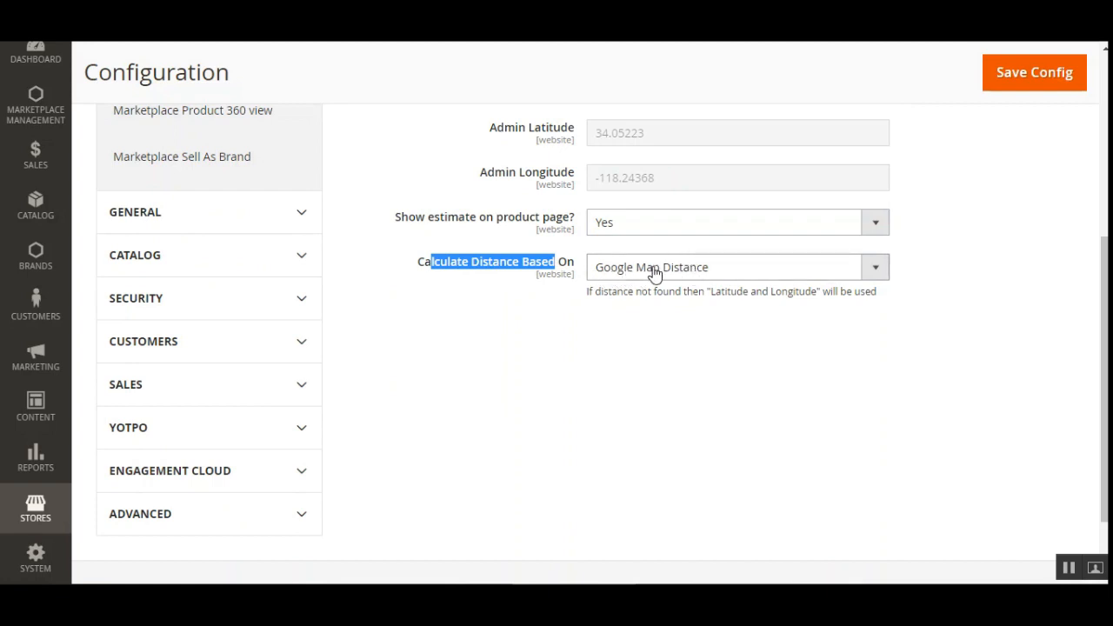
left_click(733, 269)
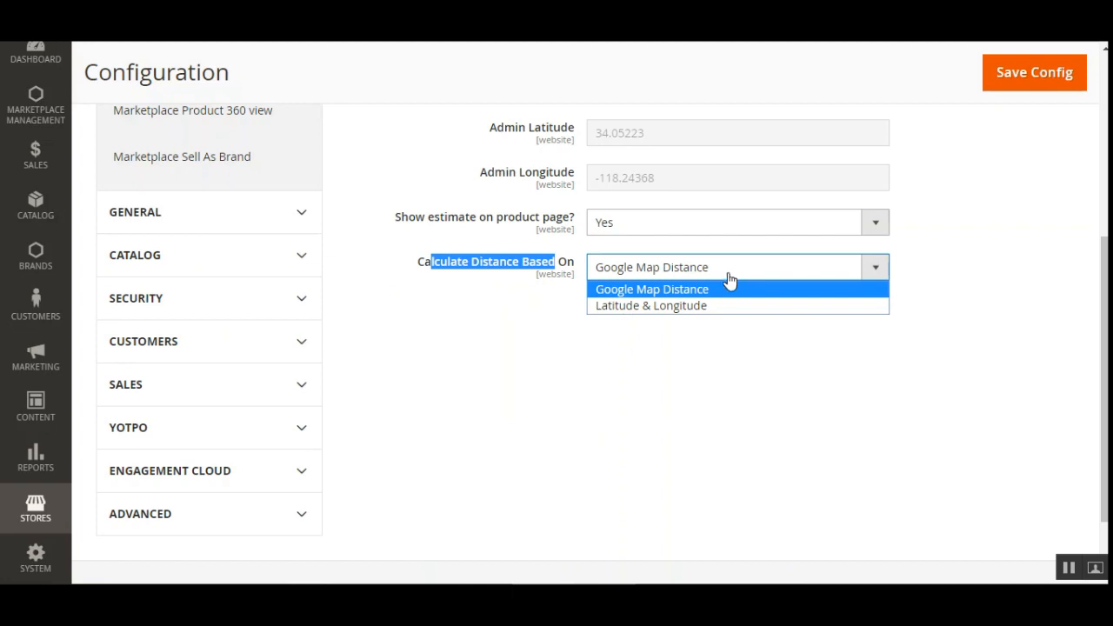
left_click(485, 352)
left_click(486, 351)
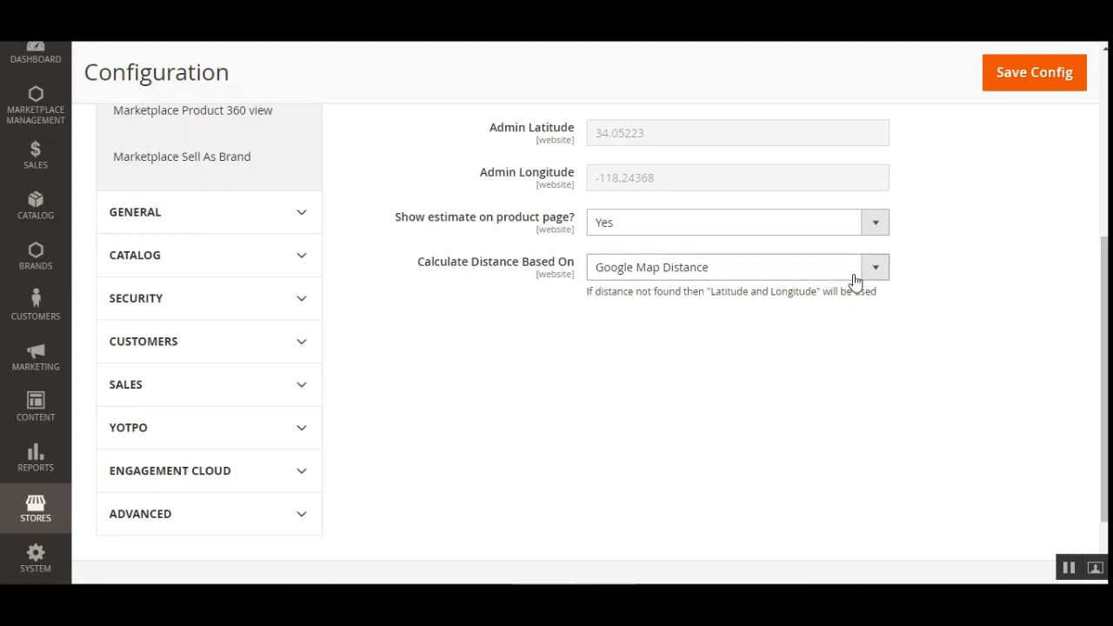
scroll(1100, 328, "up", 3)
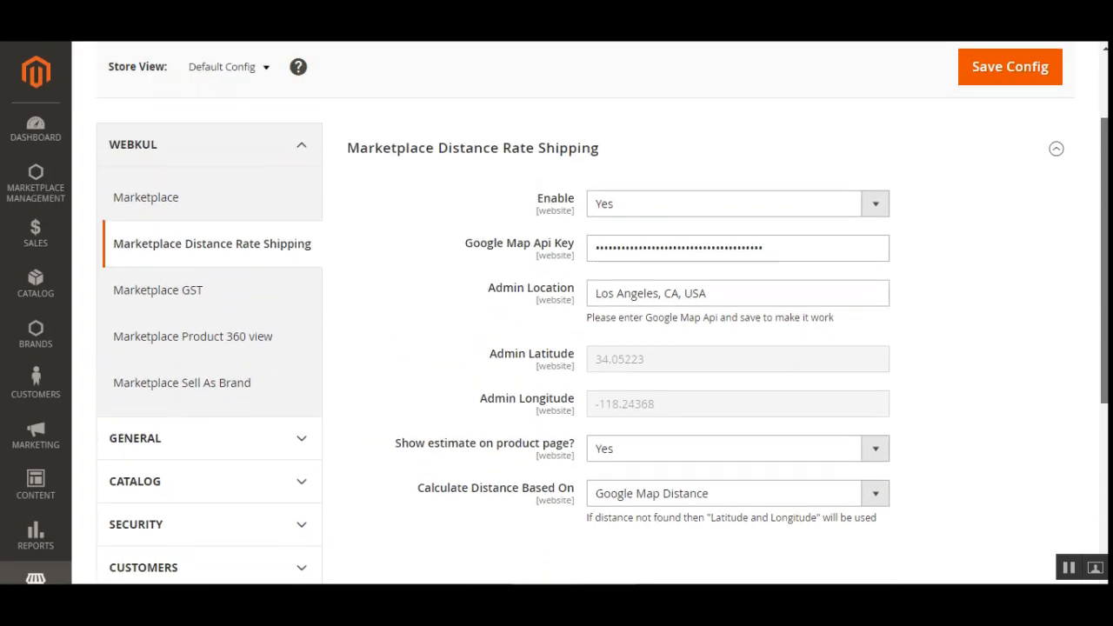
- Open the Shipping Methods settings in the Sales section of the store configuration
scroll(278, 393, "down", 3)
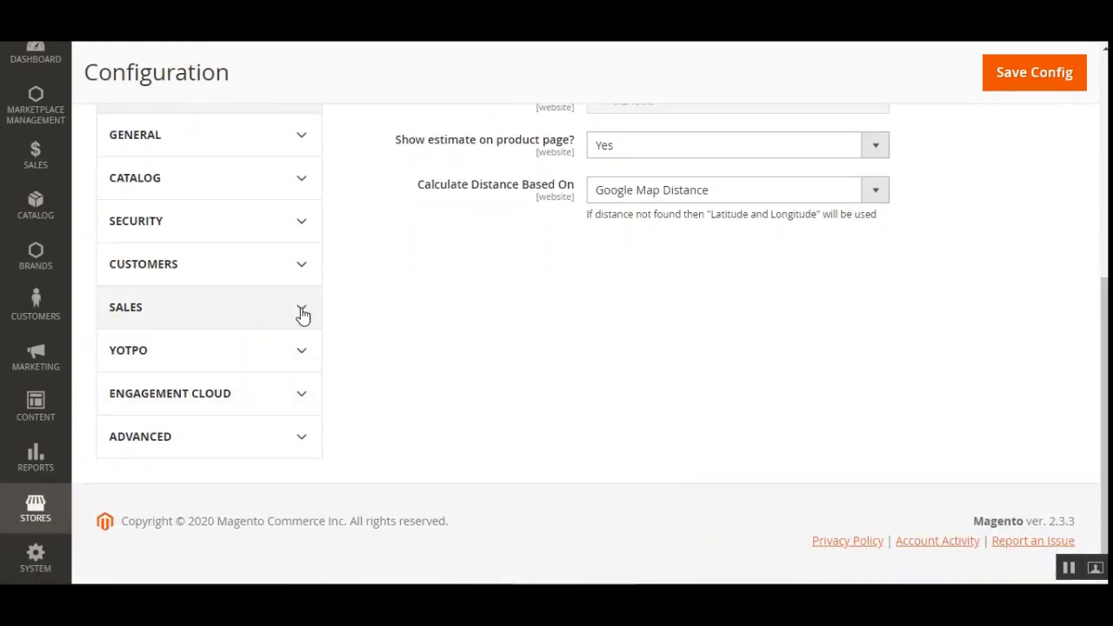
left_click(303, 314)
scroll(268, 382, "down", 3)
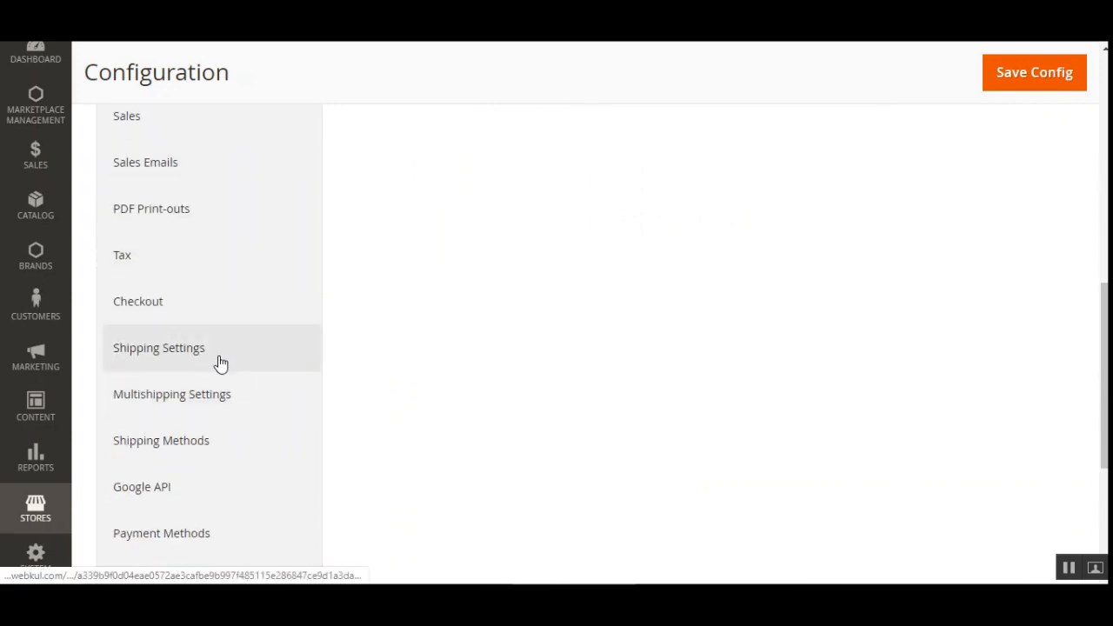
left_click(241, 456)
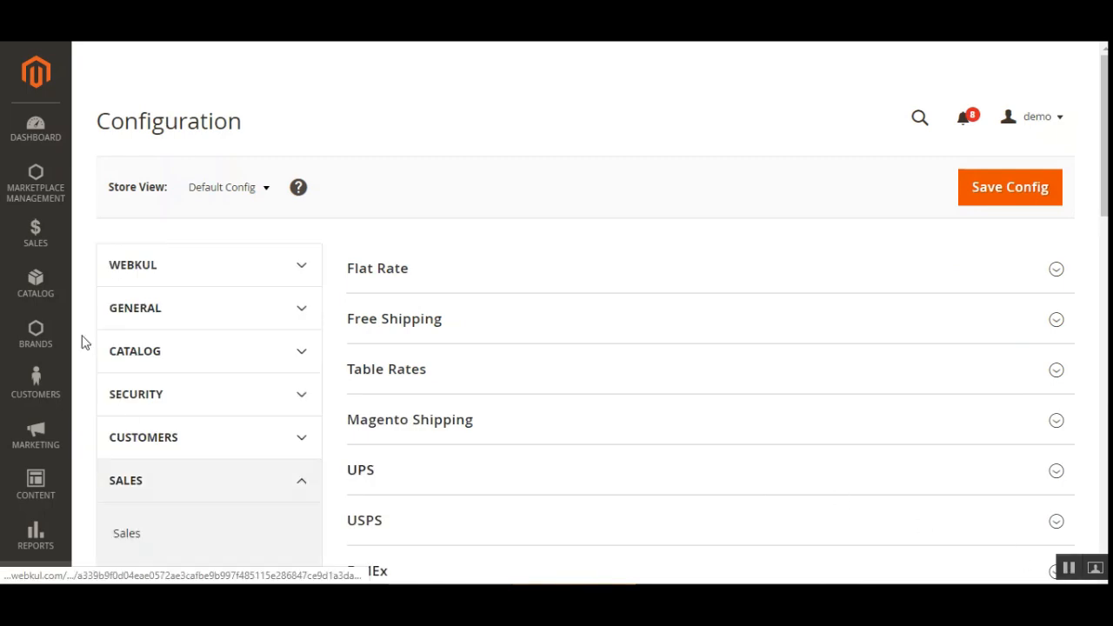
- Look through the Marketplace Distance Rate Shipping section of the shipping methods, from Enabled for checkout to Displayed Error Message
scroll(585, 348, "down", 5)
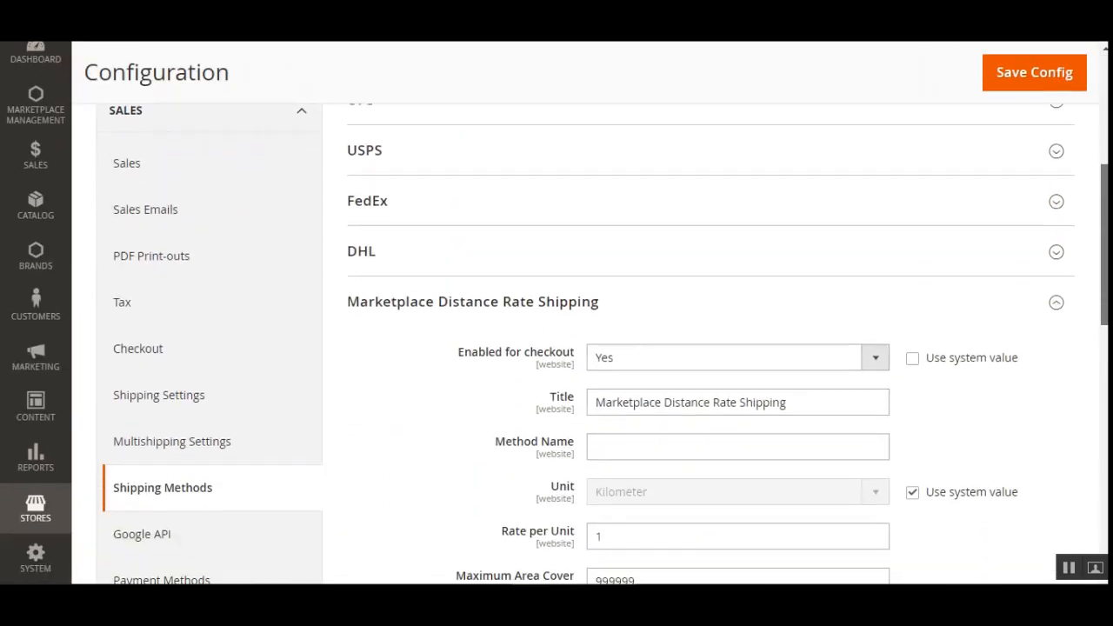
scroll(585, 348, "up", 4)
scroll(585, 348, "down", 5)
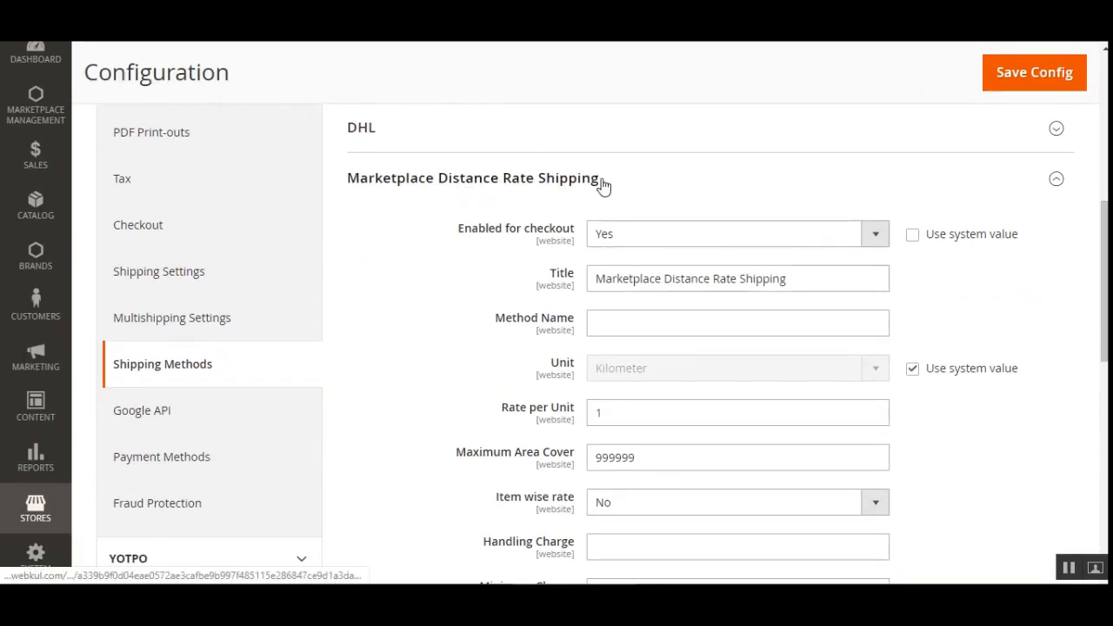
scroll(585, 348, "down", 3)
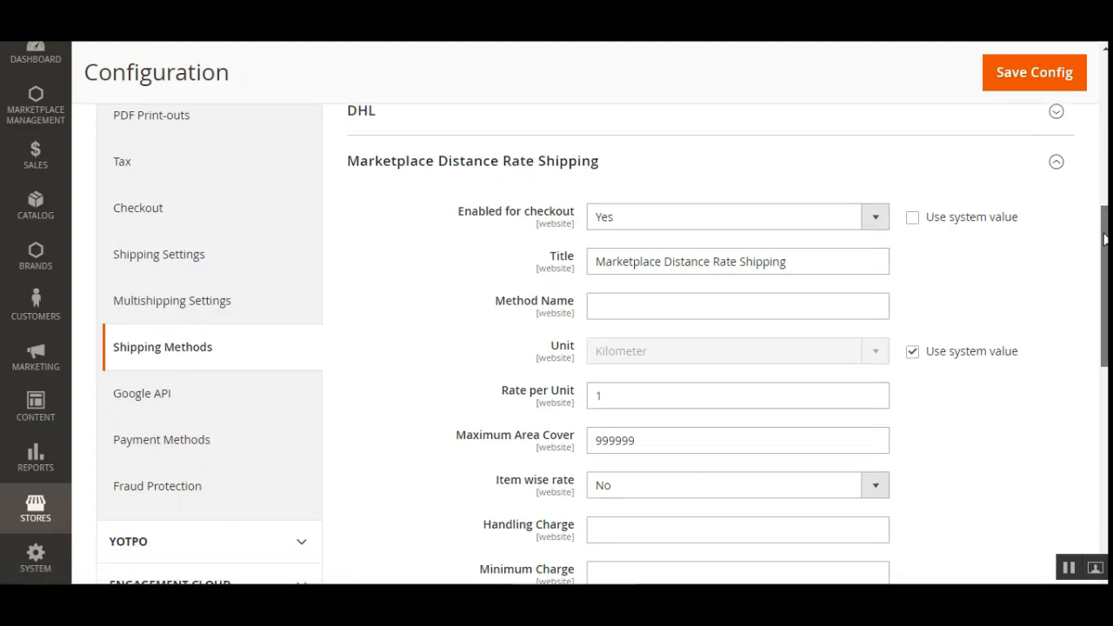
scroll(585, 348, "down", 5)
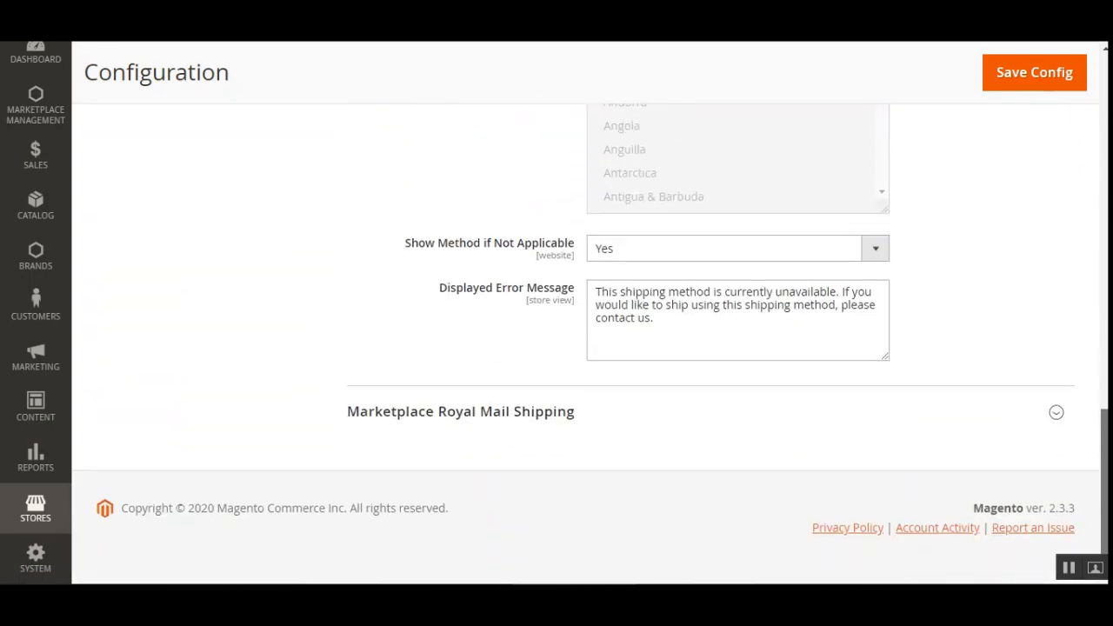
scroll(586, 348, "up", 4)
scroll(586, 348, "up", 4)
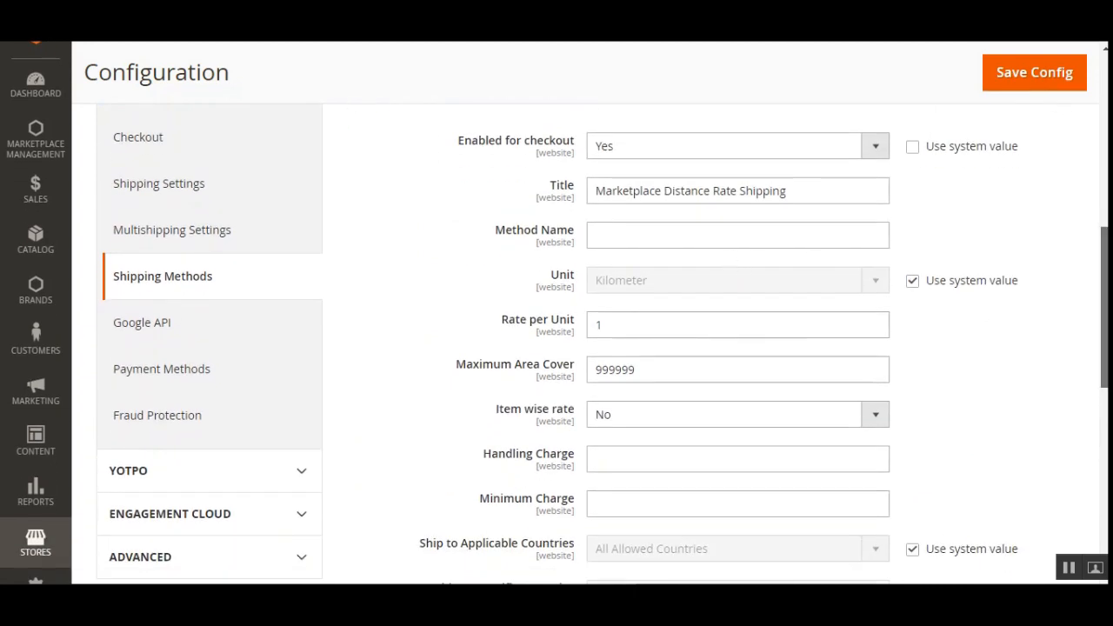
scroll(740, 264, "up", 1)
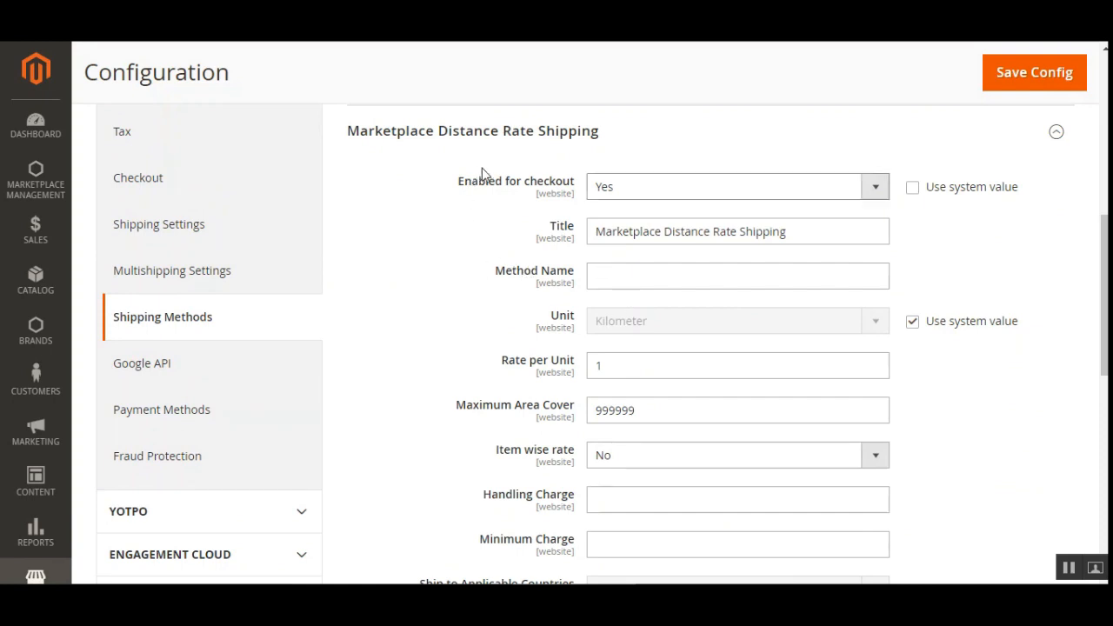
- Examine the Enabled for checkout options and the Title and Method Name fields of Marketplace Distance Rate Shipping
left_click(703, 193)
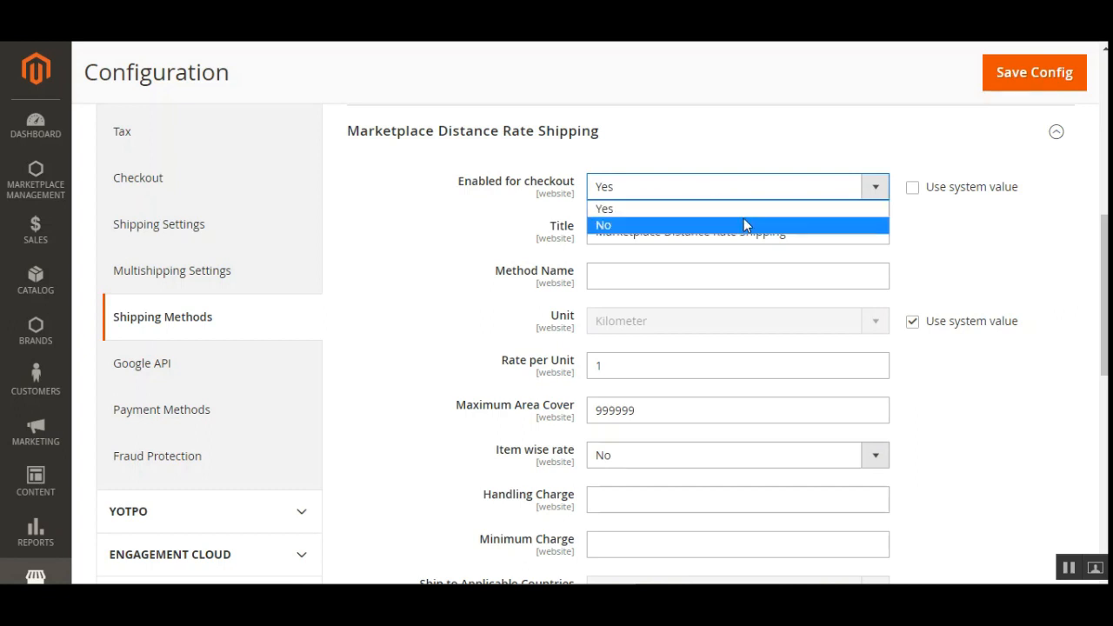
left_click(445, 237)
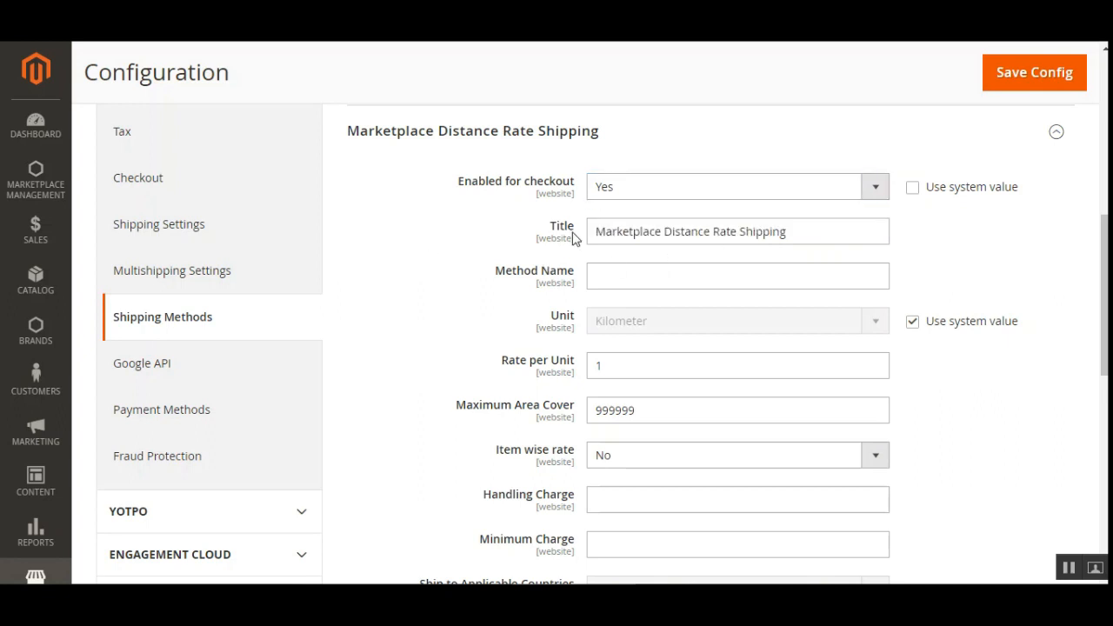
left_click(821, 239)
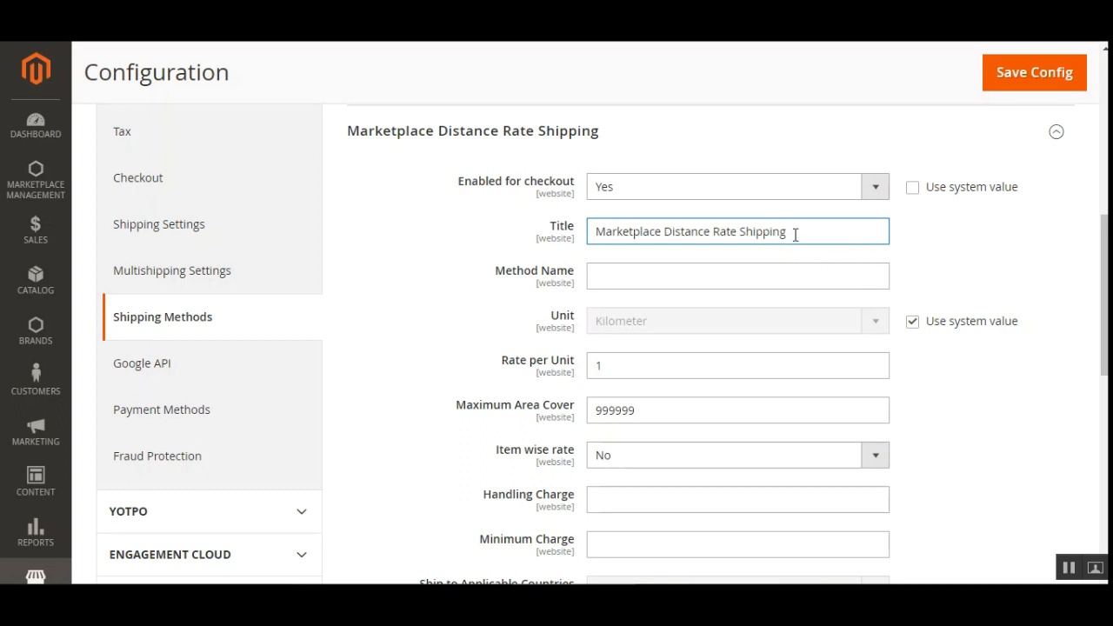
left_click_drag(794, 235, 590, 240)
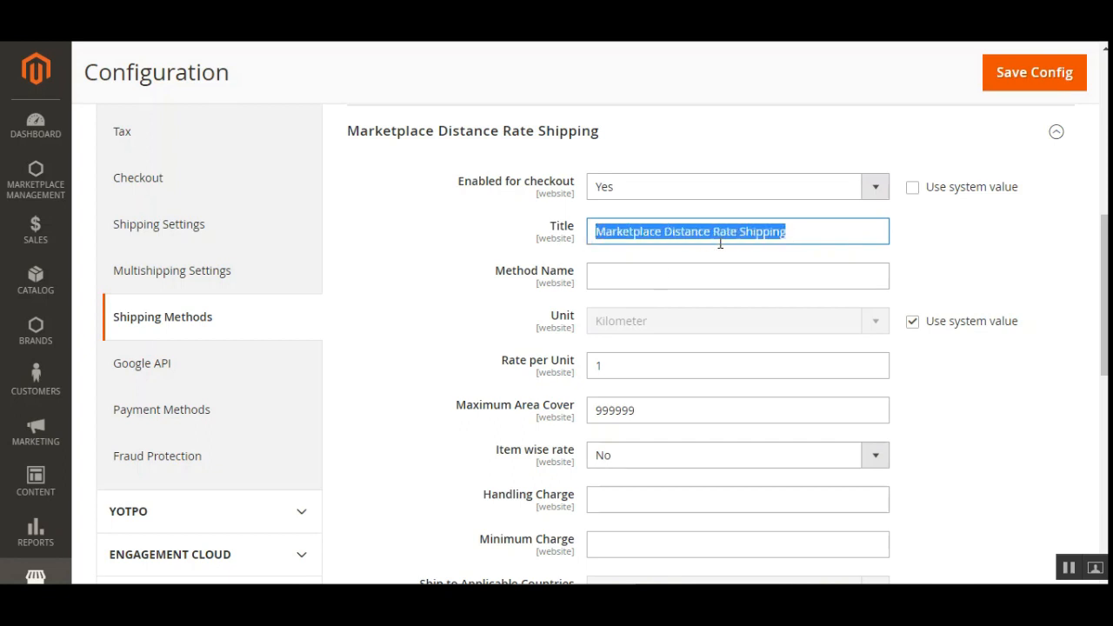
left_click(673, 279)
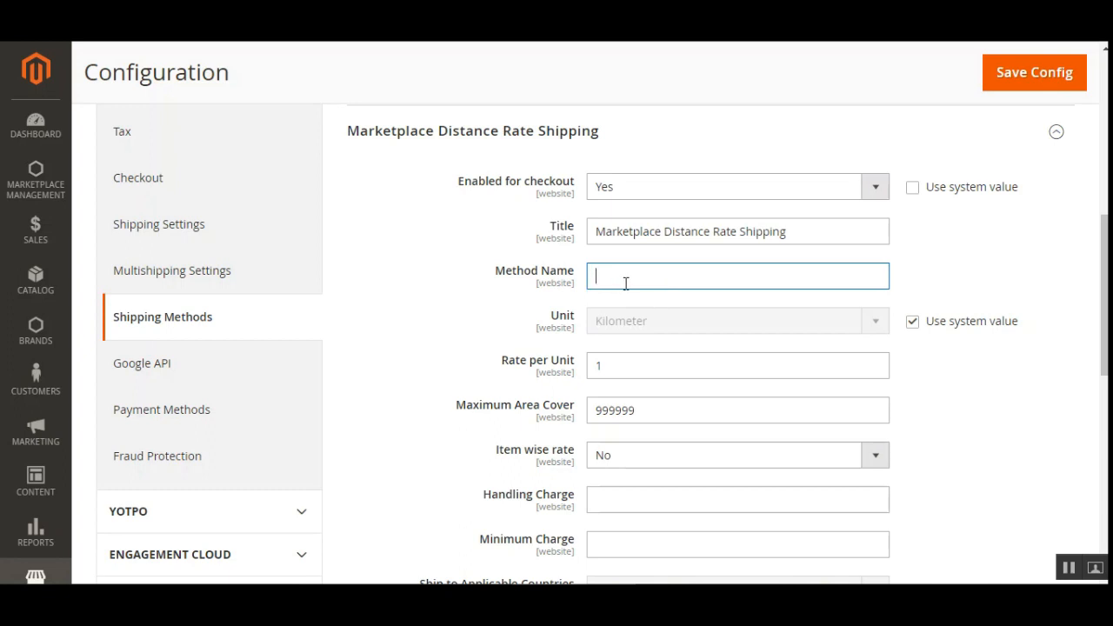
- Review the Unit, Rate per Unit and Maximum Area Cover fields of the distance rate shipping method
scroll(957, 343, "down", 2)
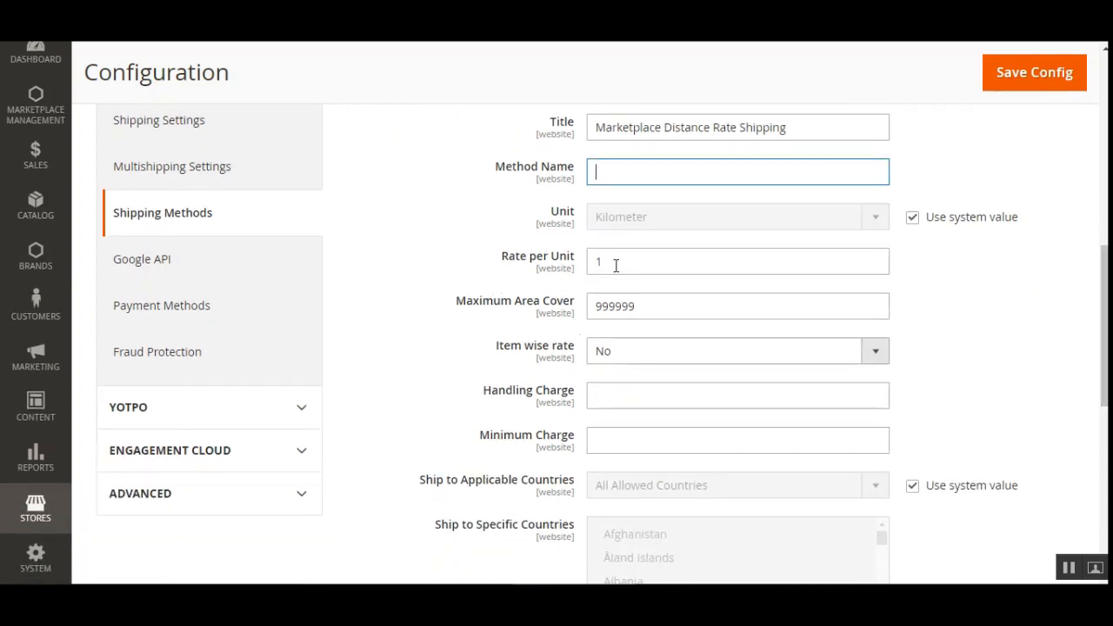
left_click(674, 258)
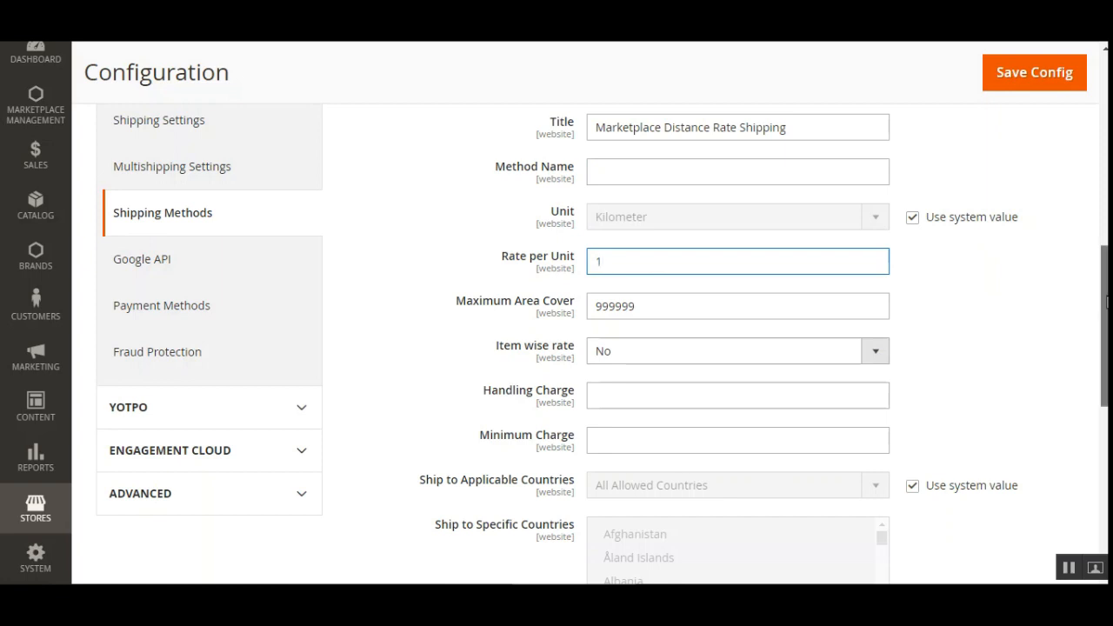
left_click_drag(1106, 302, 1106, 298)
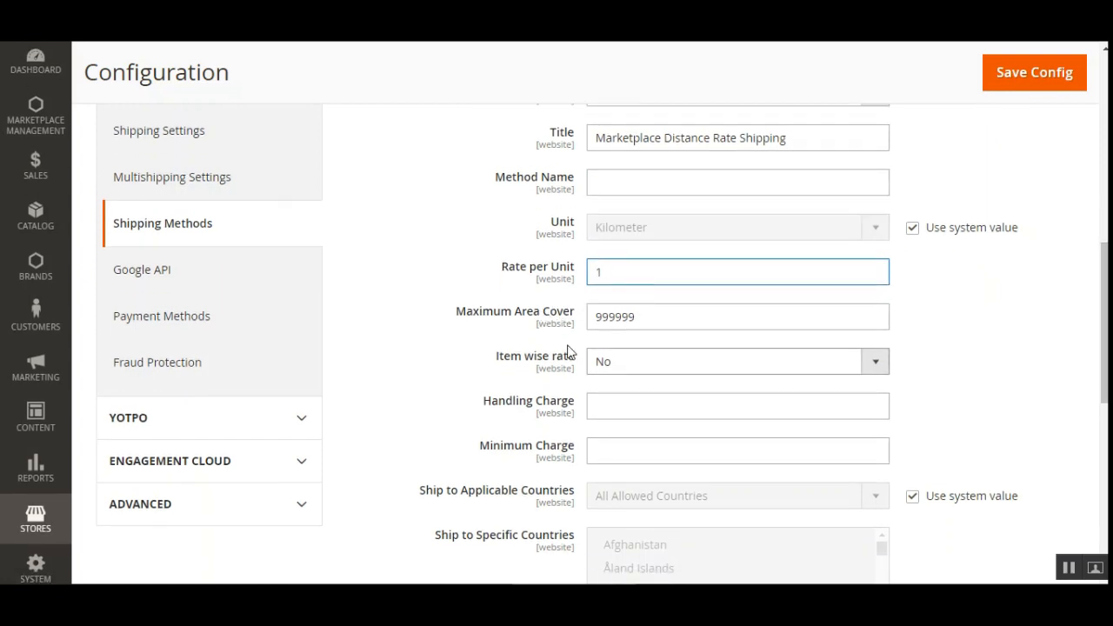
left_click(683, 319)
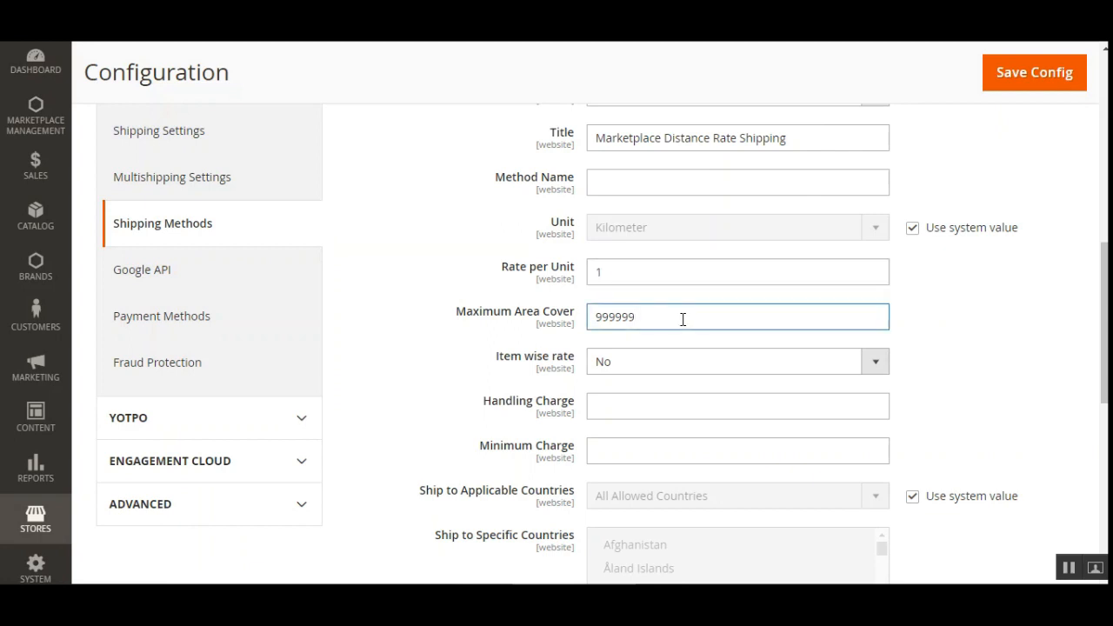
left_click_drag(639, 317, 590, 320)
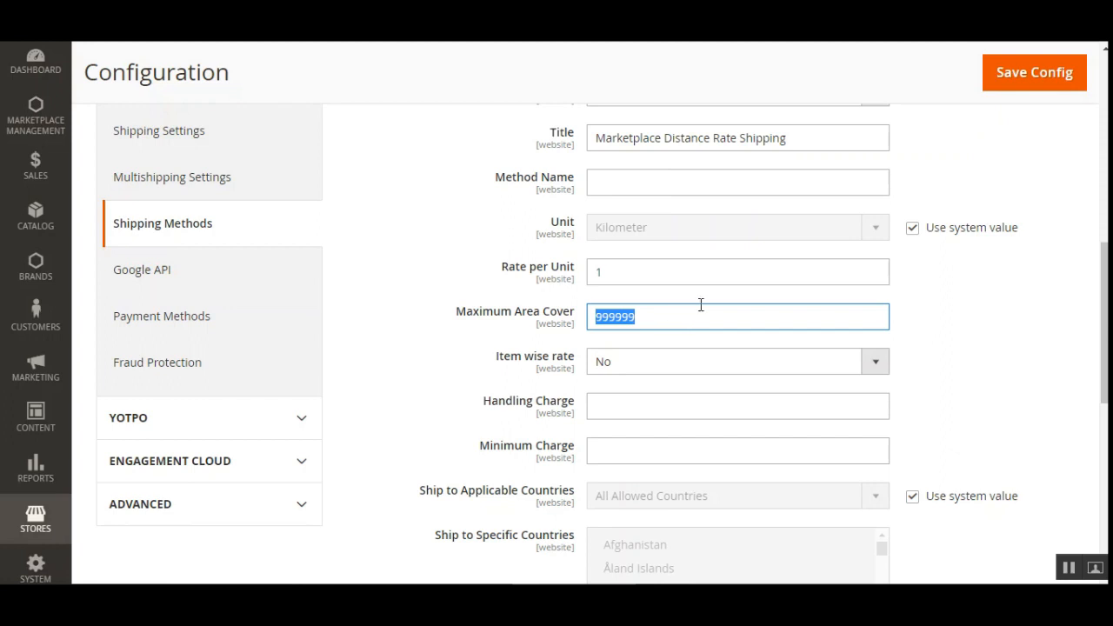
left_click(672, 316)
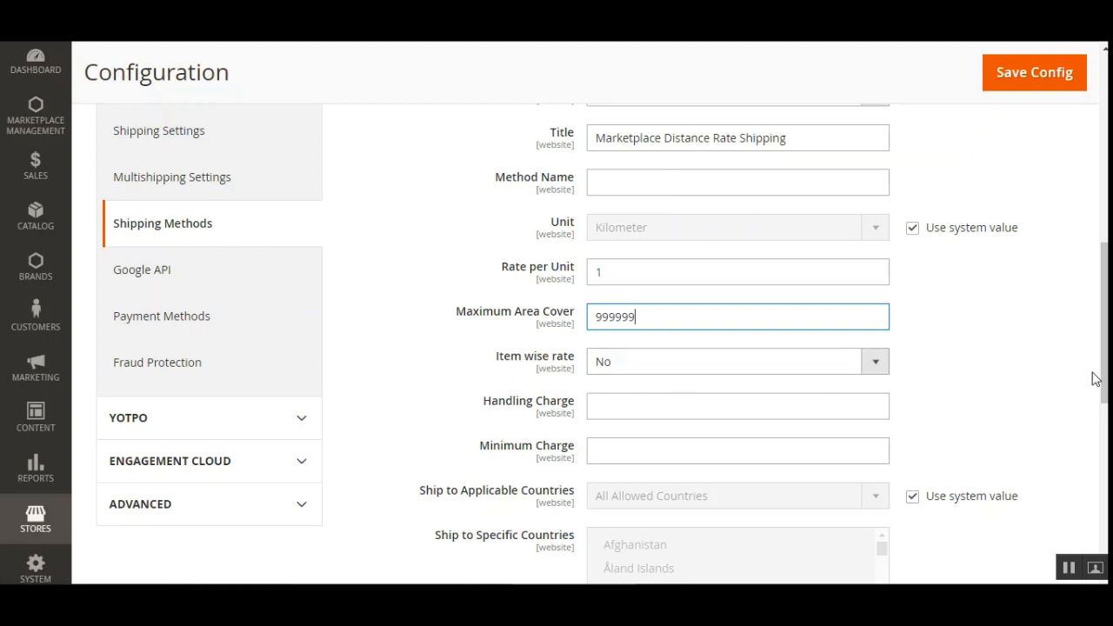
- Examine the Item wise rate options, the Handling Charge and Minimum Charge fields, and the applicable countries settings
scroll(1094, 379, "down", 1)
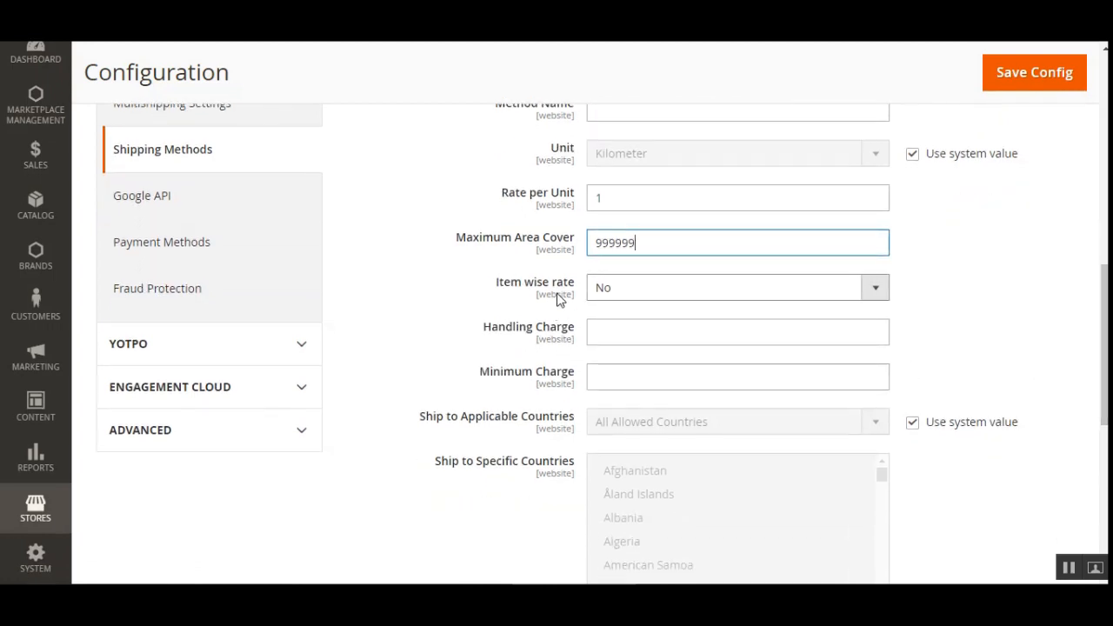
left_click(692, 295)
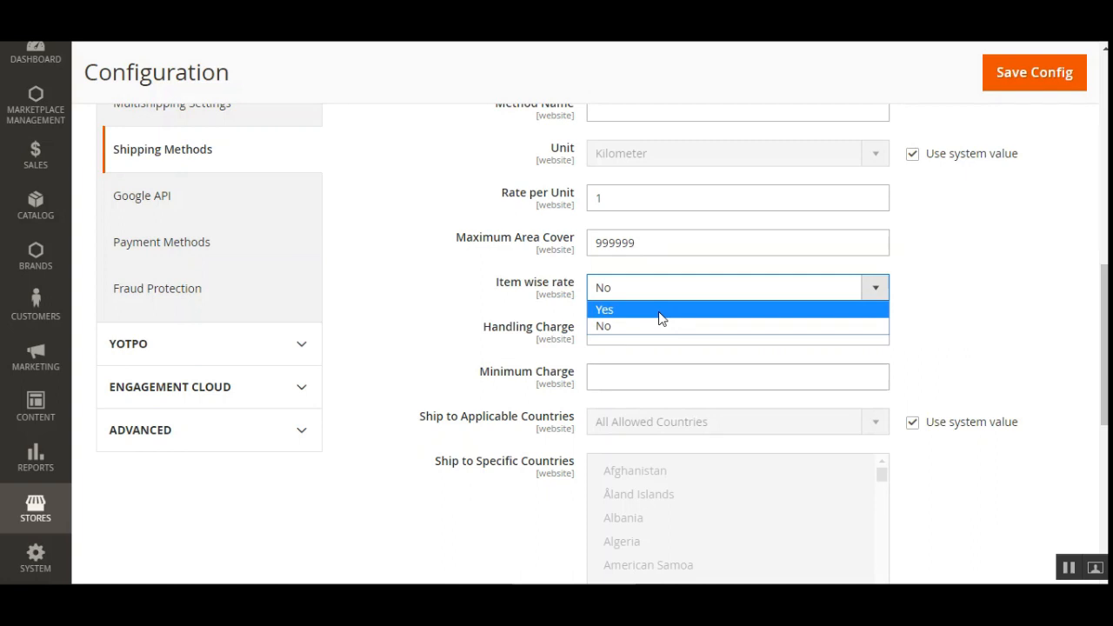
left_click(991, 322)
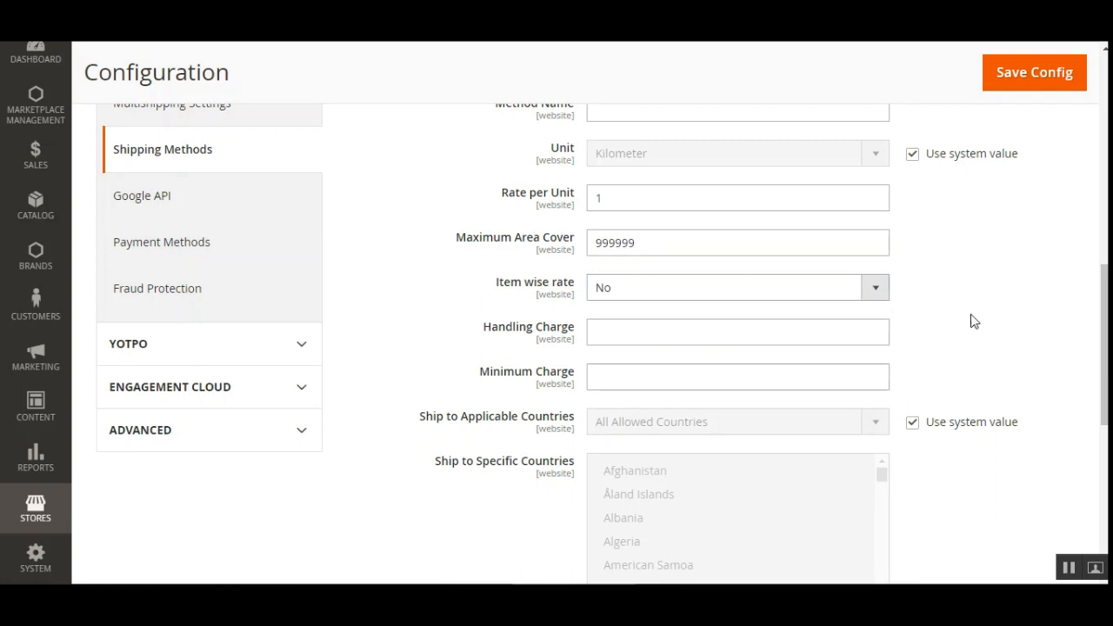
left_click(657, 339)
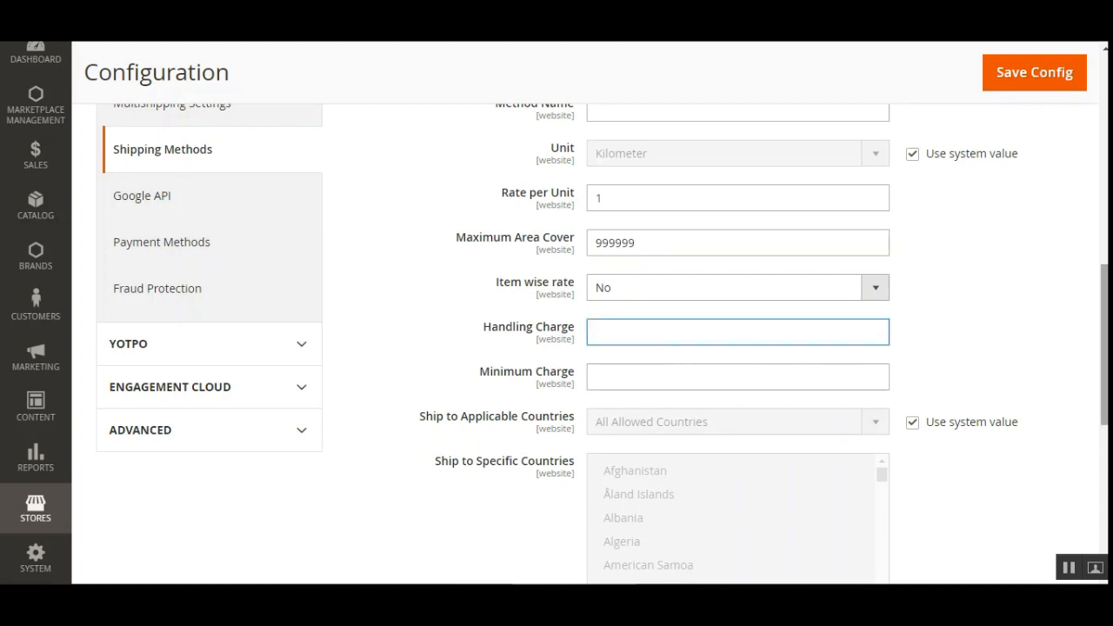
scroll(680, 334, "down", 1)
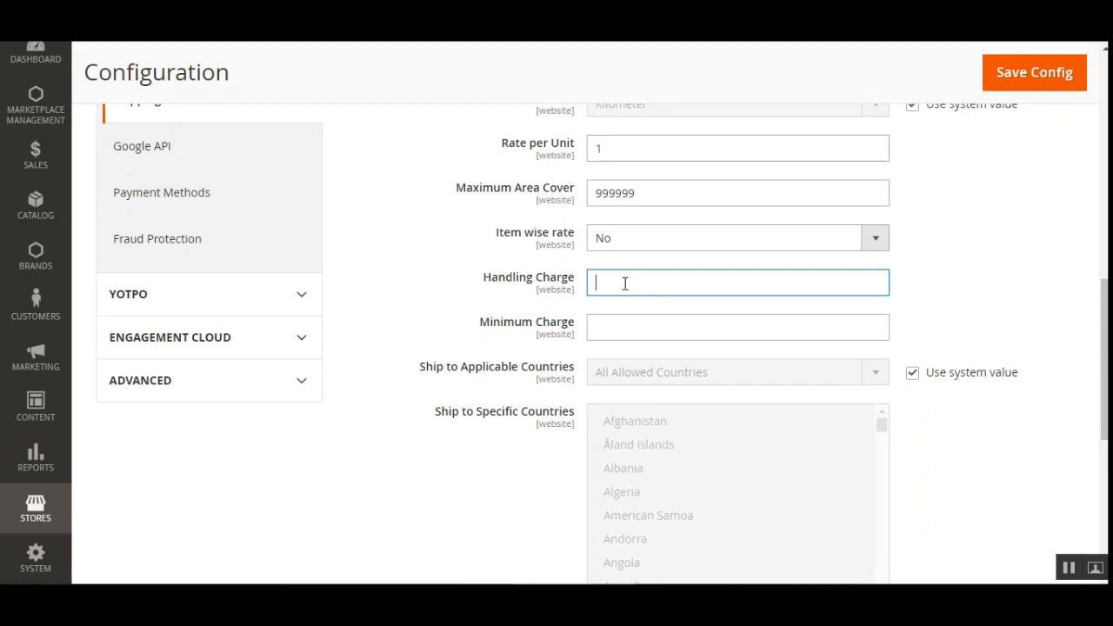
left_click(625, 330)
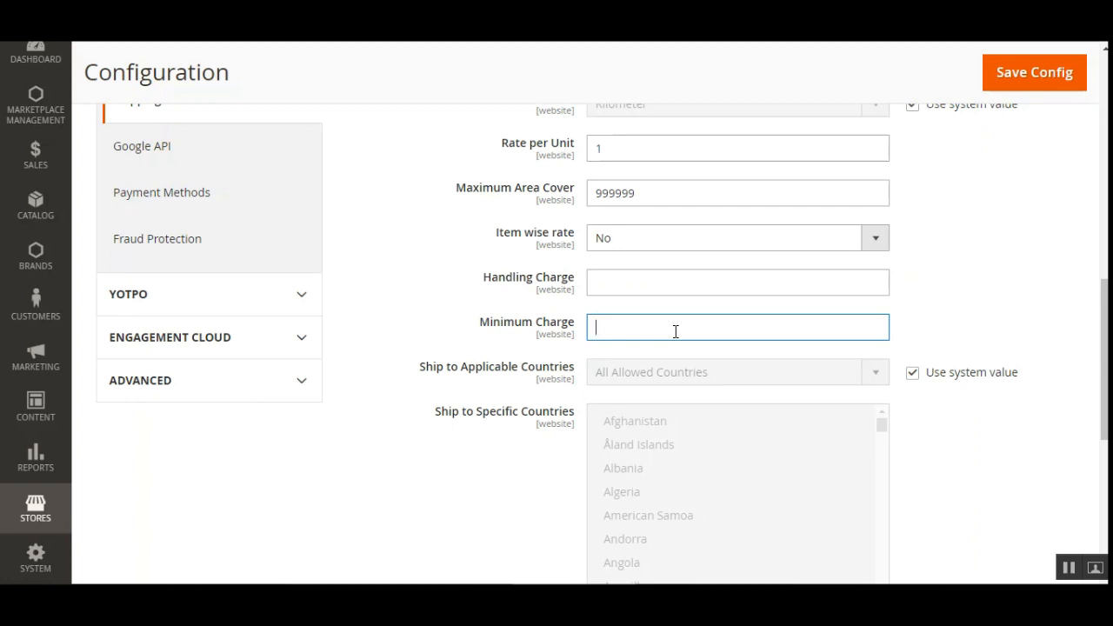
scroll(487, 322, "down", 3)
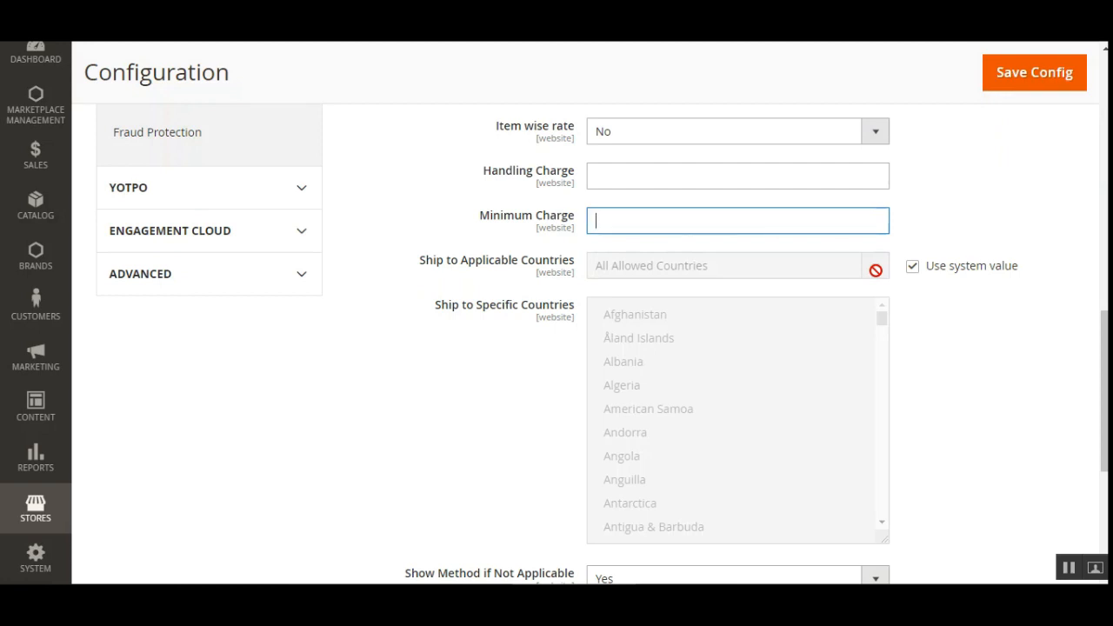
- Override the system value, restrict Ship to Applicable Countries to Specific Countries, and select Åland Islands, Albania and Algeria
left_click(912, 267)
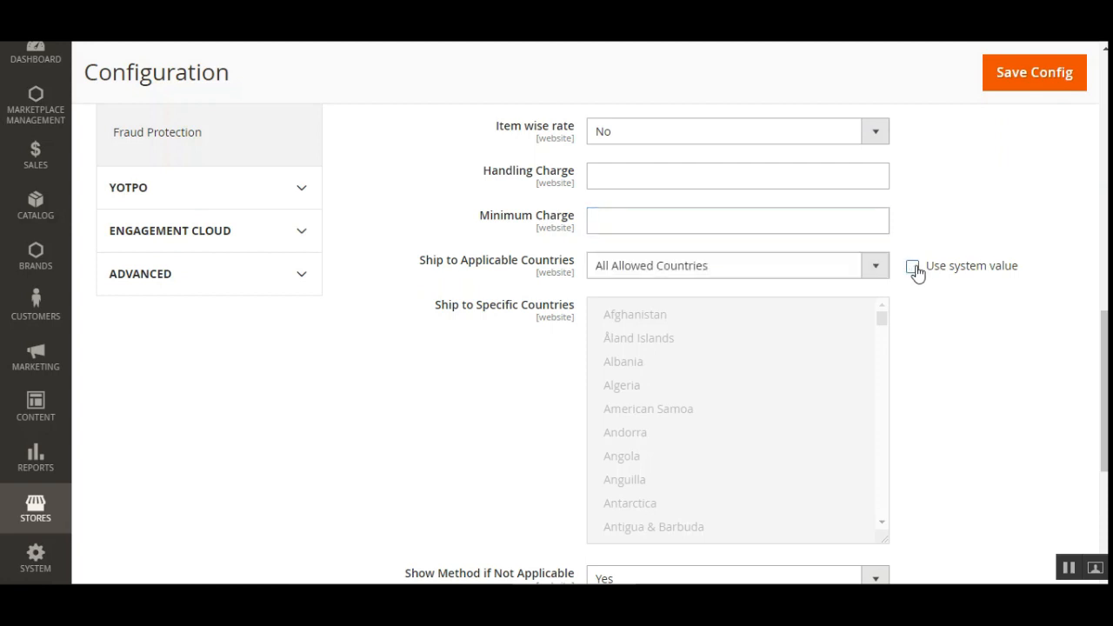
left_click(740, 277)
left_click(759, 310)
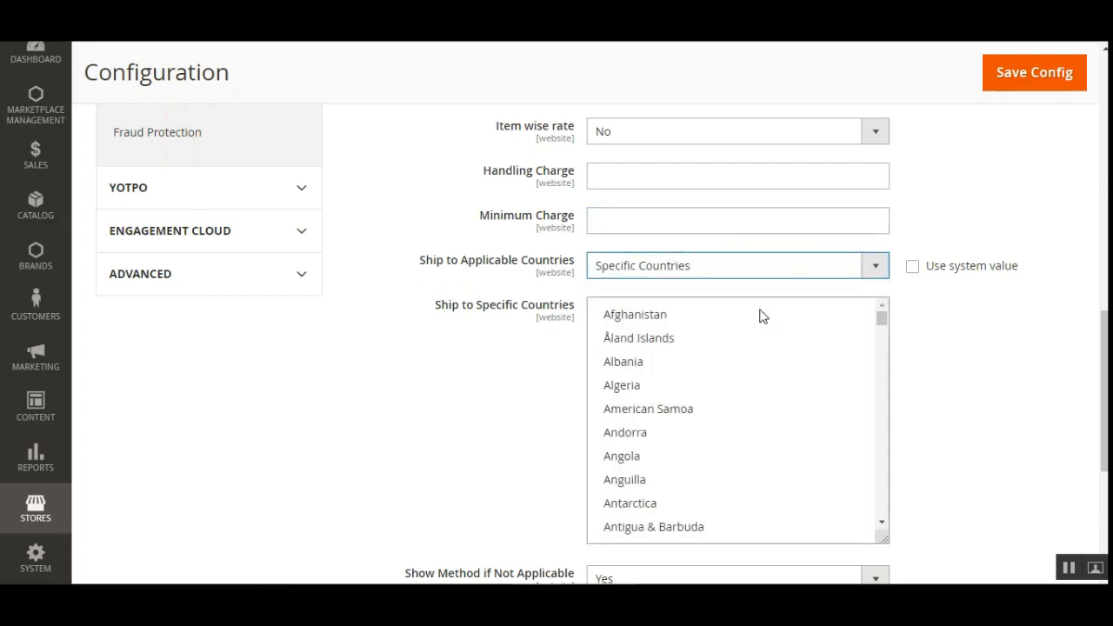
left_click(650, 341)
left_click(646, 362, "ctrl")
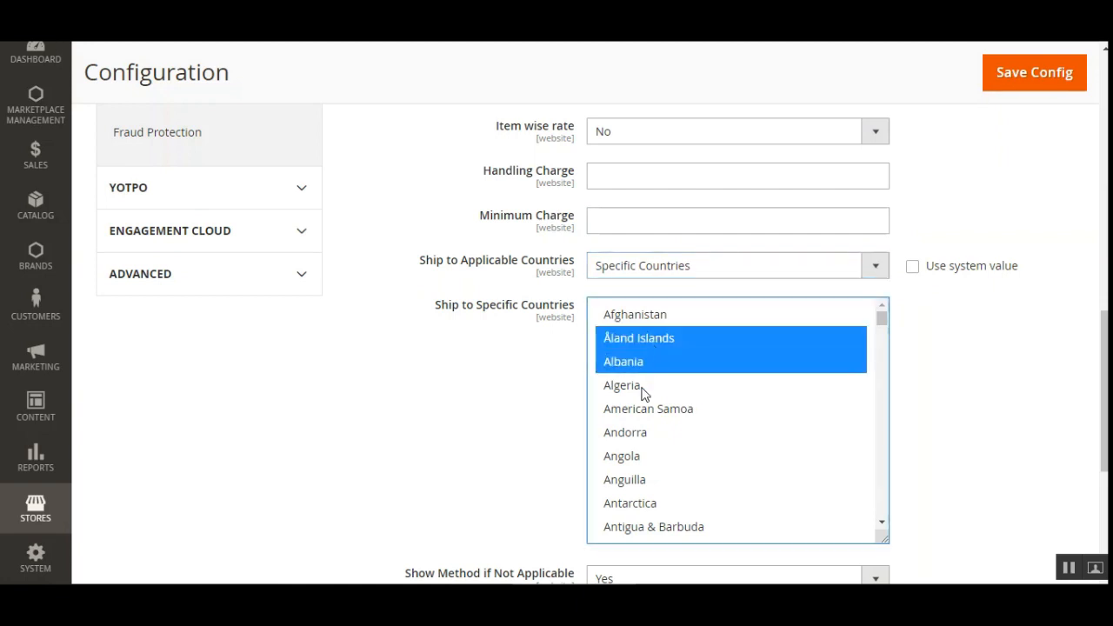
left_click(645, 385, "ctrl")
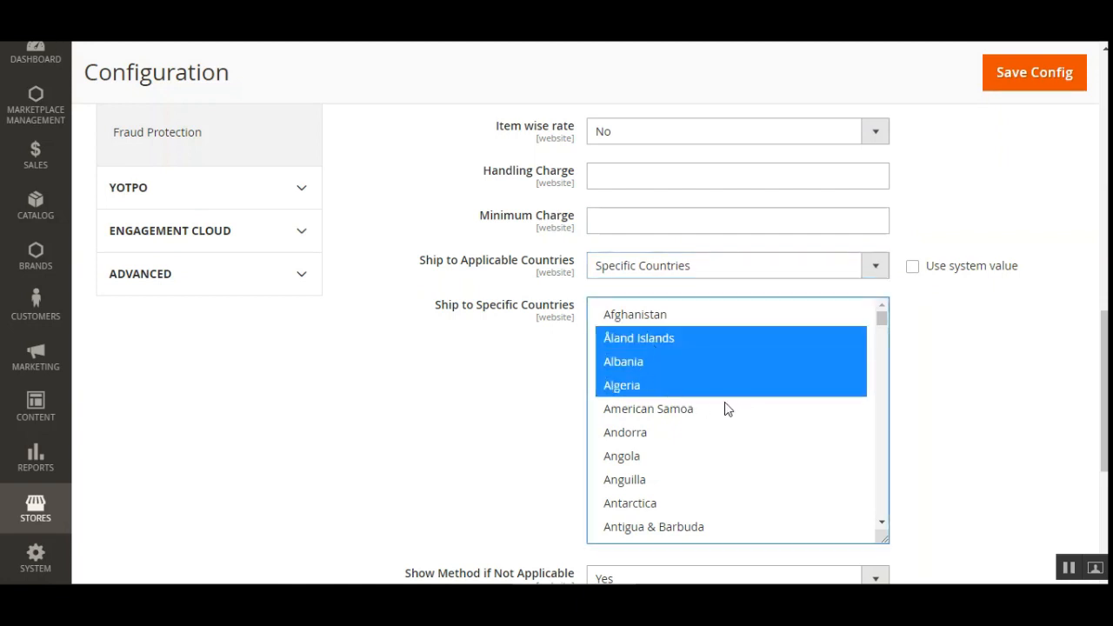
- Return Ship to Applicable Countries to All Allowed Countries and restore its system value
left_click(870, 269)
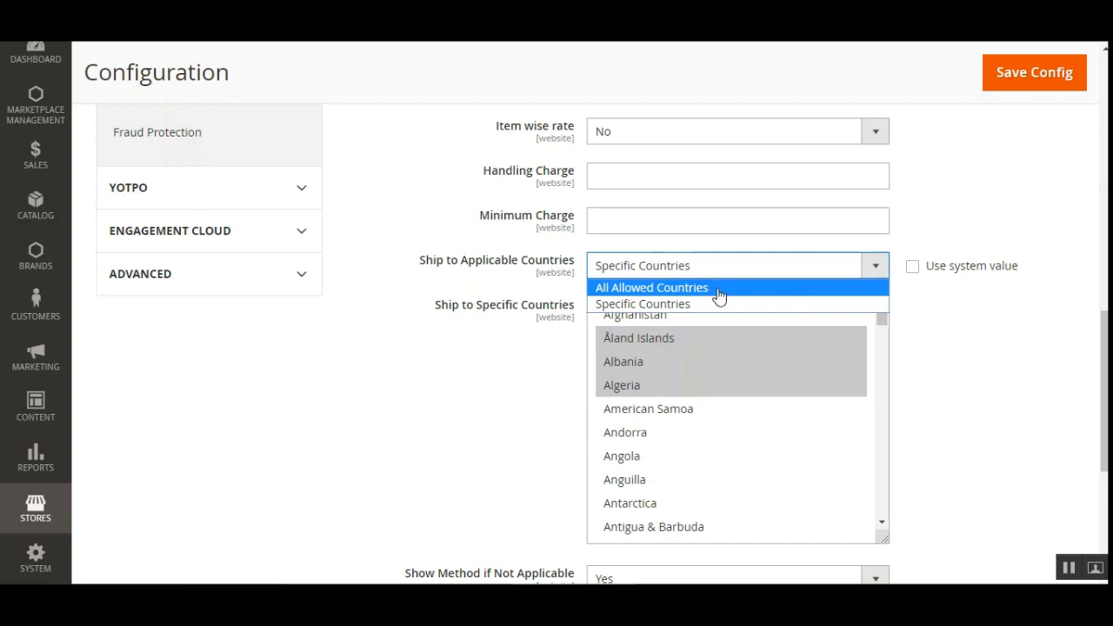
left_click(718, 296)
left_click(912, 266)
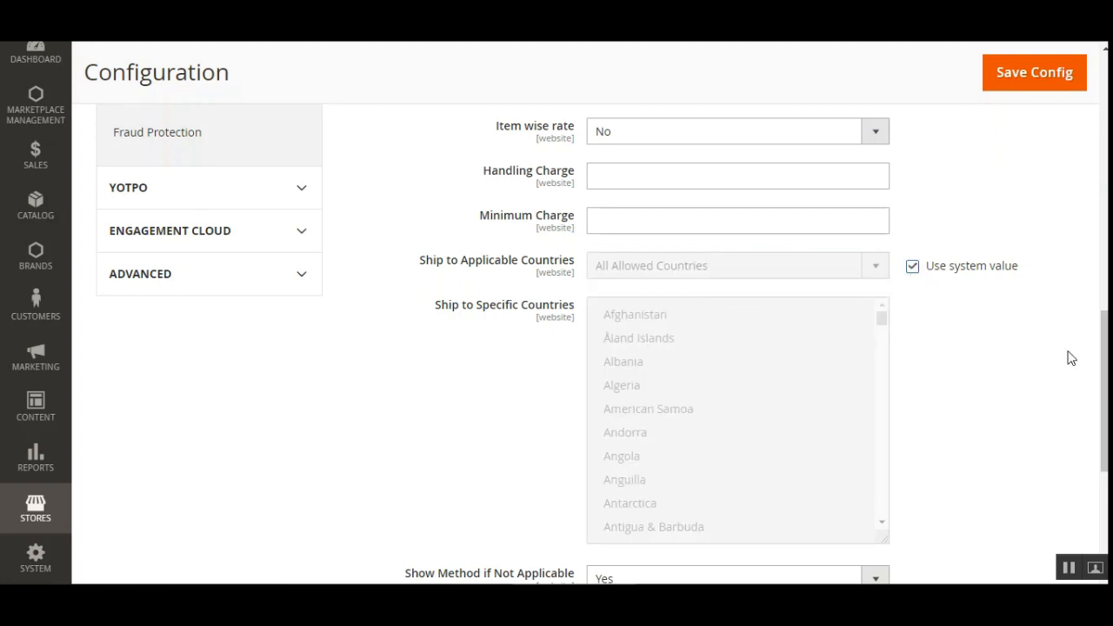
- Examine the Show Method if Not Applicable options and the Displayed Error Message field of the distance rate shipping method
scroll(1104, 363, "down", 2)
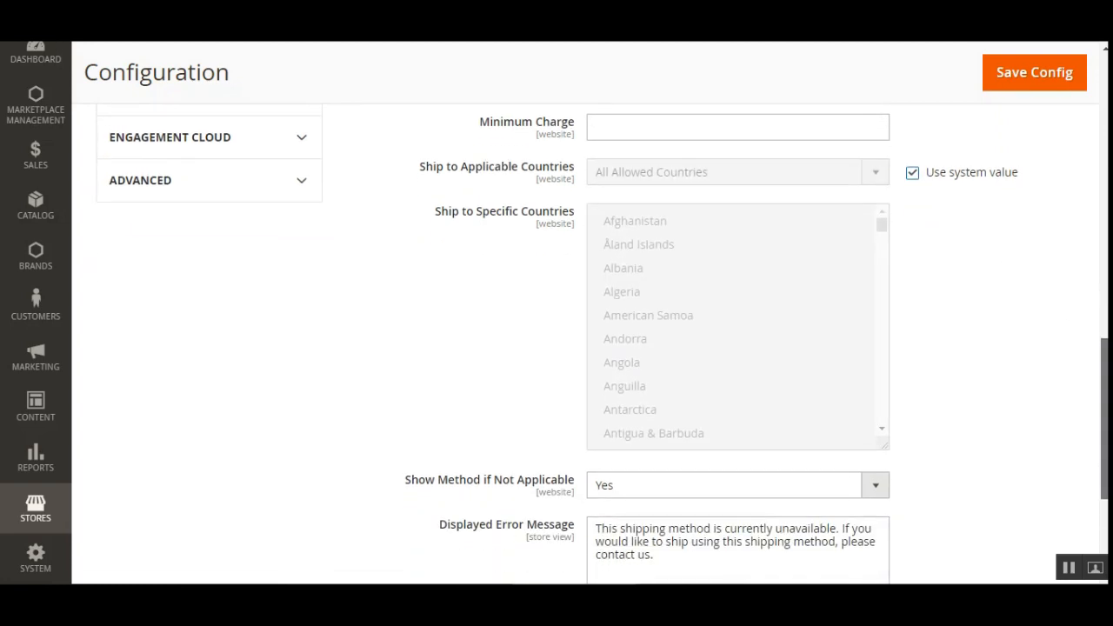
scroll(602, 343, "down", 1)
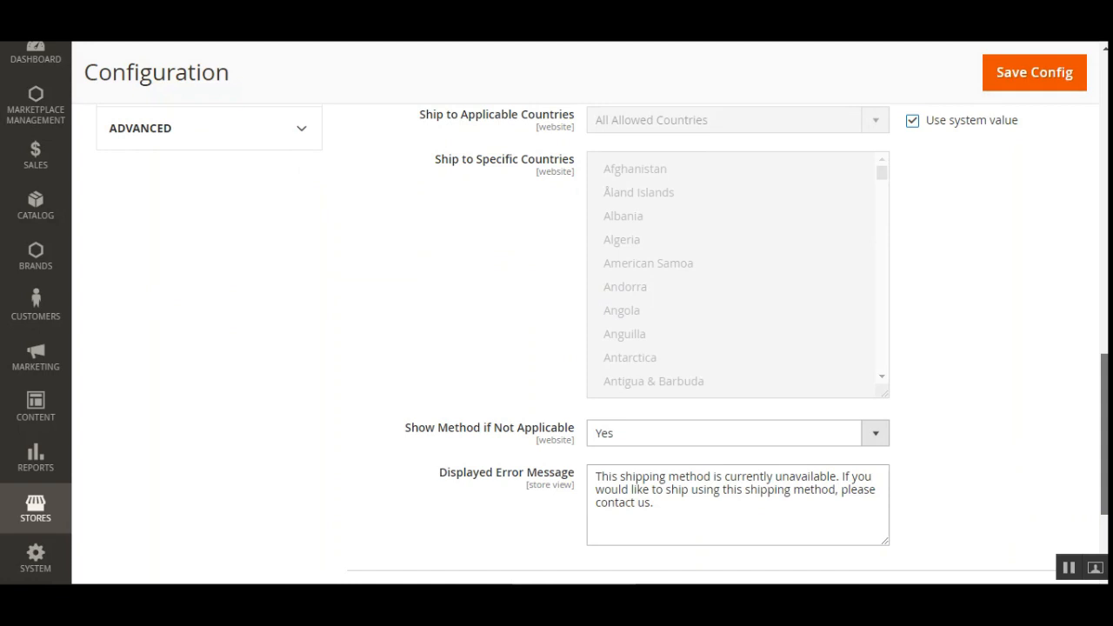
scroll(725, 339, "down", 2)
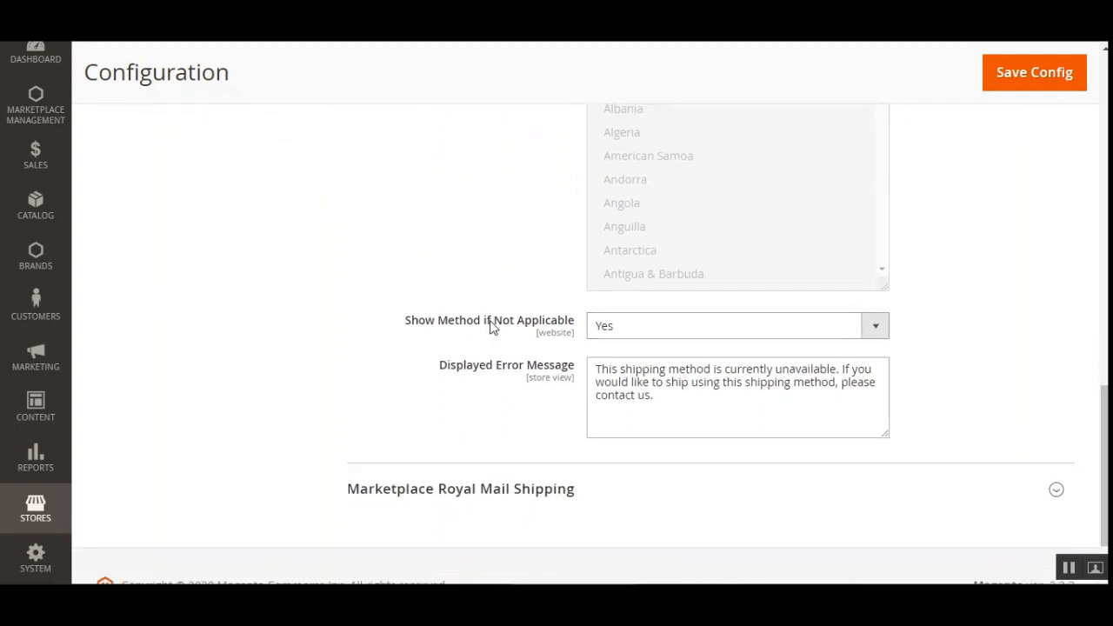
left_click(670, 336)
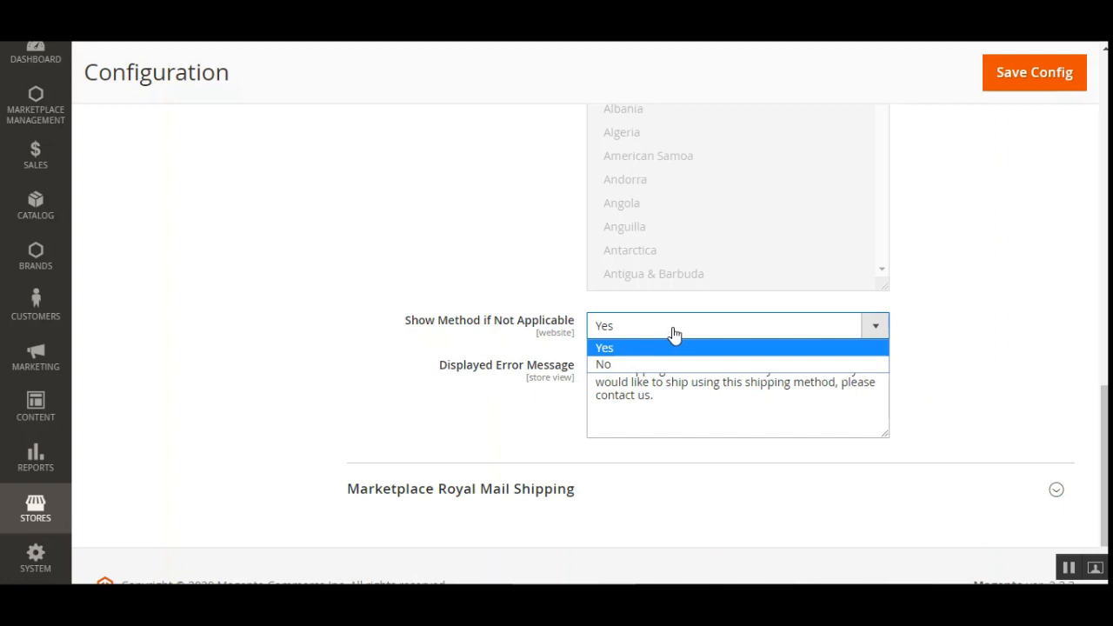
left_click(965, 350)
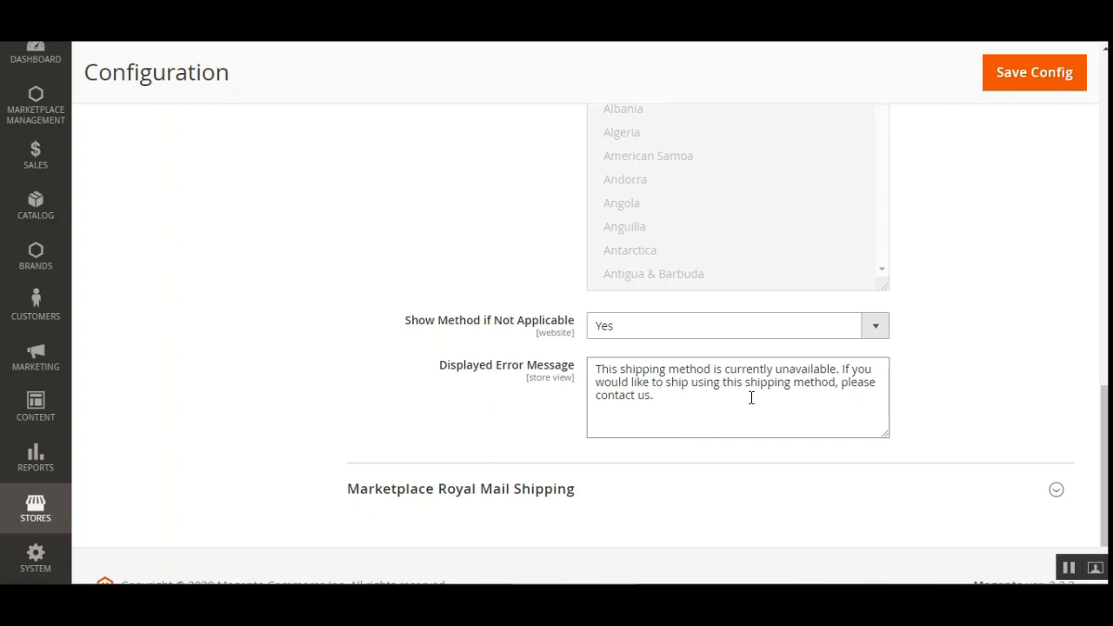
left_click(675, 402)
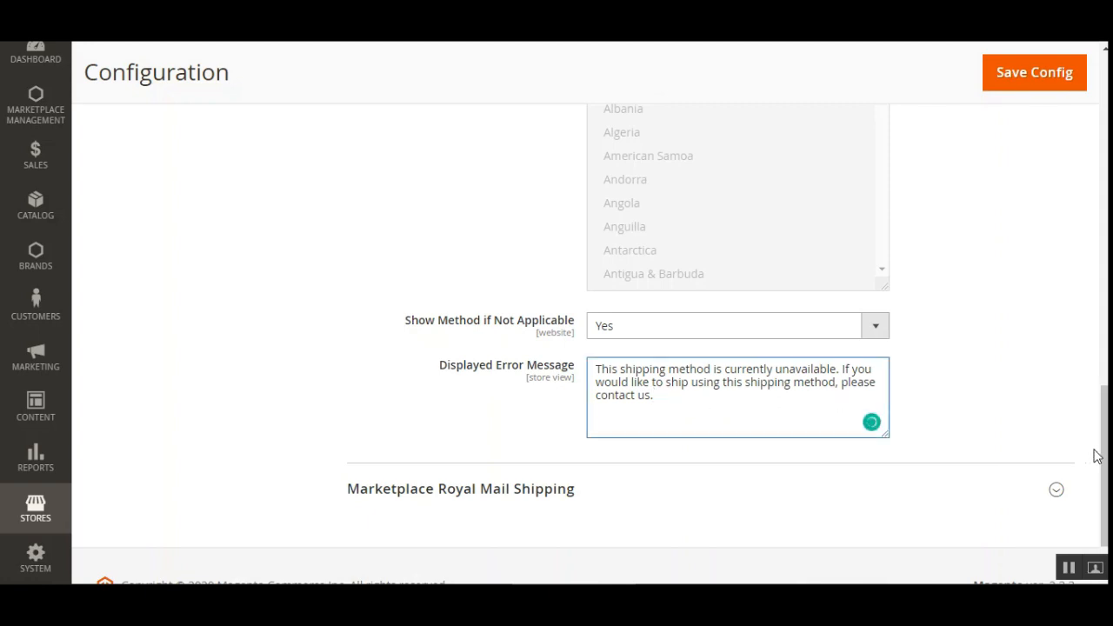
left_click_drag(1098, 457, 1098, 259)
scroll(696, 348, "up", 5)
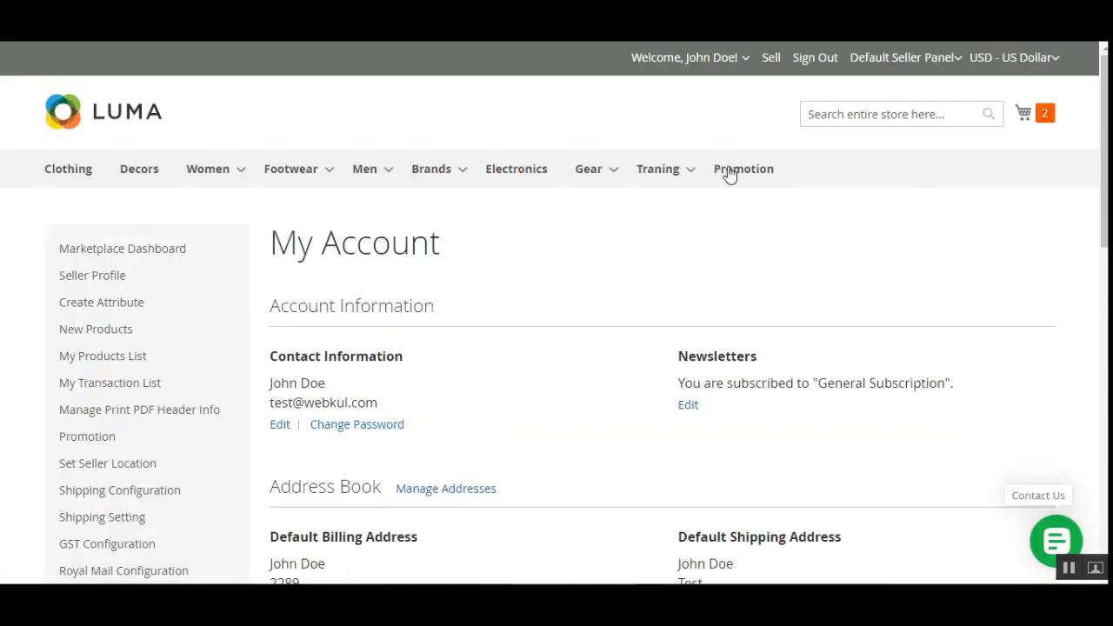
- On the seller's storefront account page, open Set Seller Location, Shipping Configuration and Shipping Setting in separate new tabs
scroll(608, 260, "down", 2)
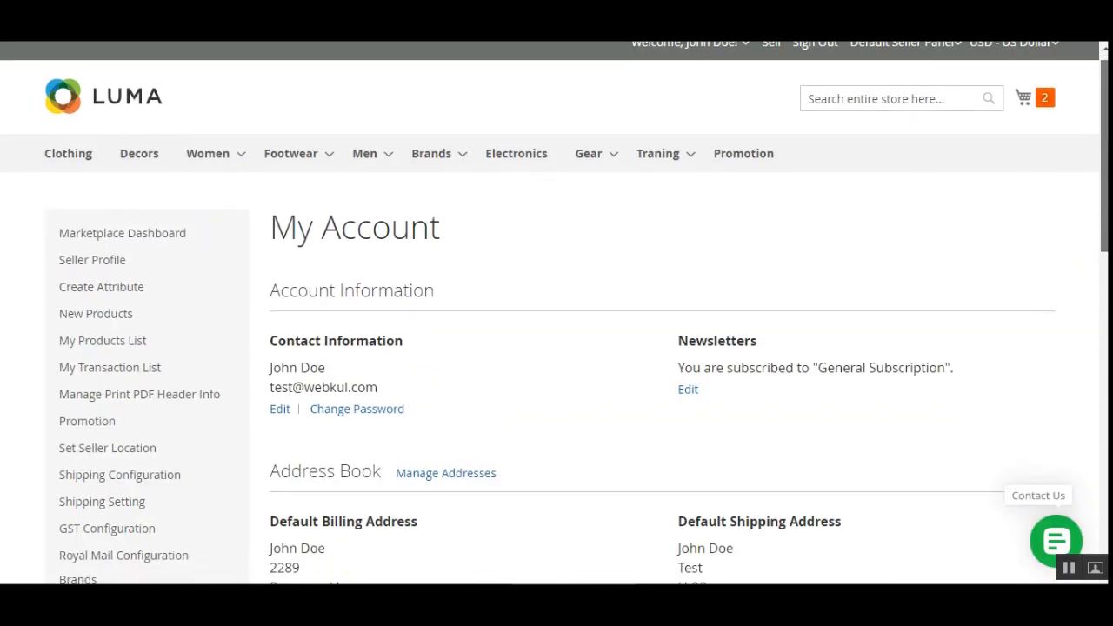
scroll(261, 279, "up", 1)
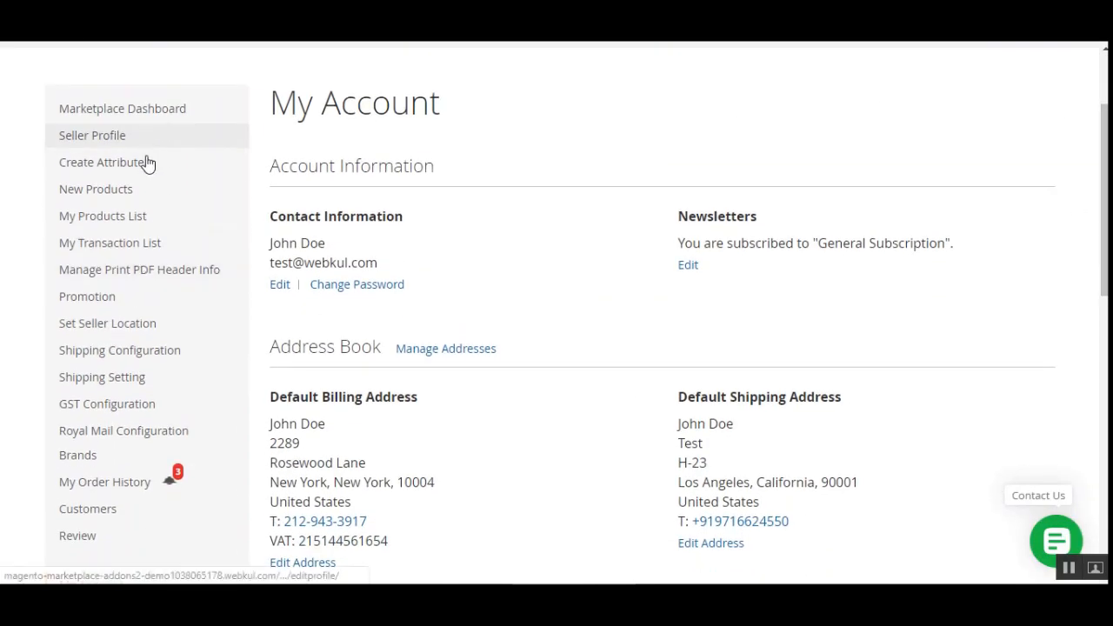
right_click(111, 329)
left_click(131, 339)
right_click(109, 351)
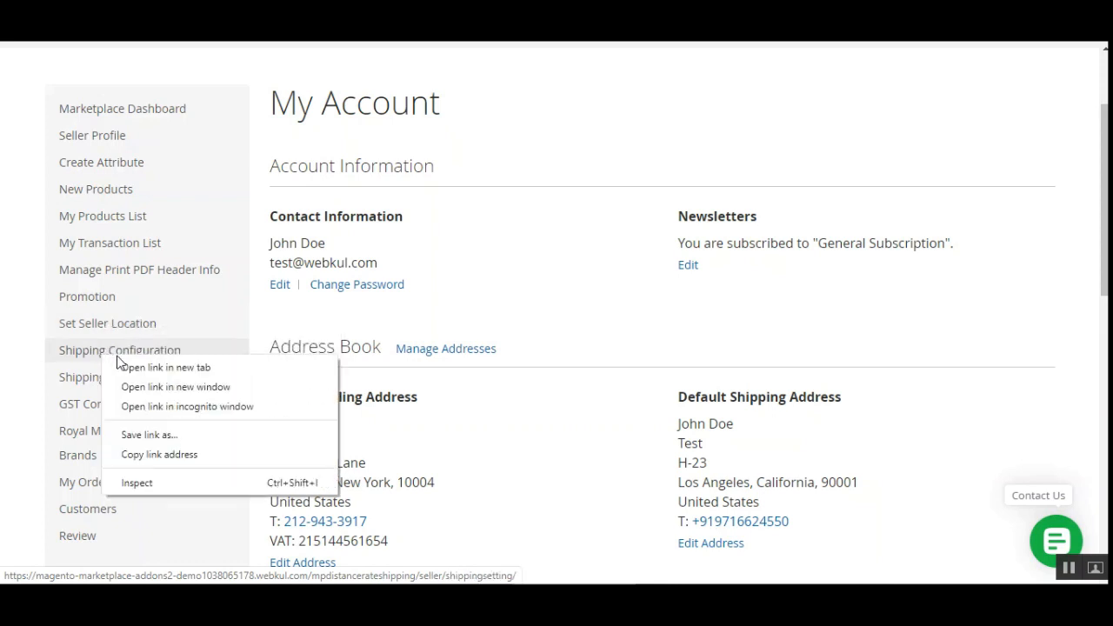
left_click(145, 365)
right_click(93, 379)
left_click(130, 388)
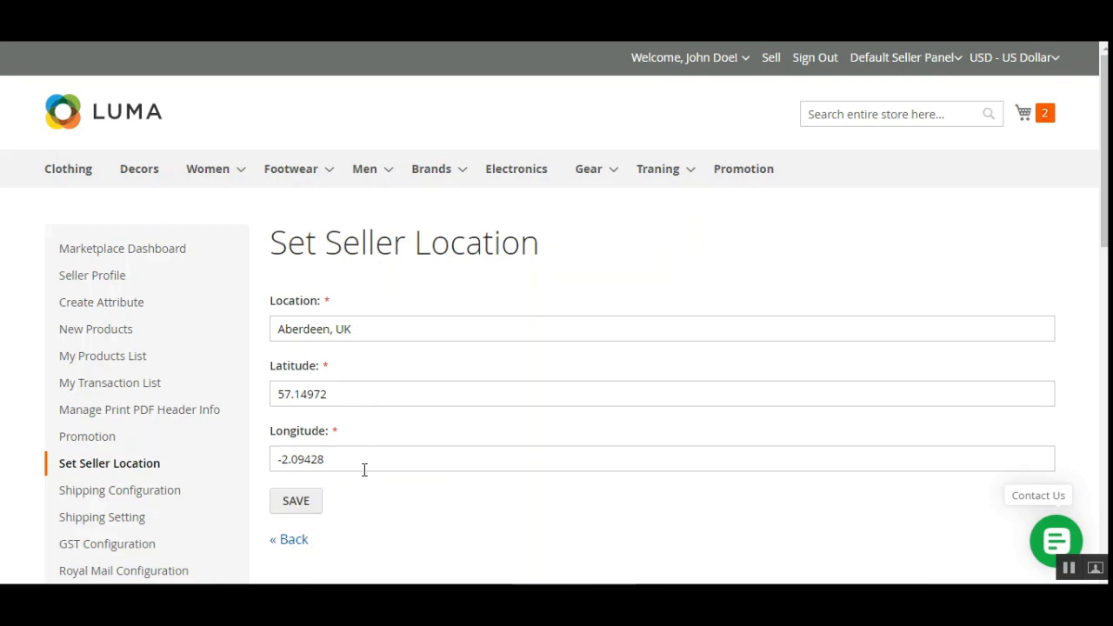
- Review the Location, Latitude and Longitude fields on the Set Seller Location page and save the seller location
scroll(266, 293, "down", 2)
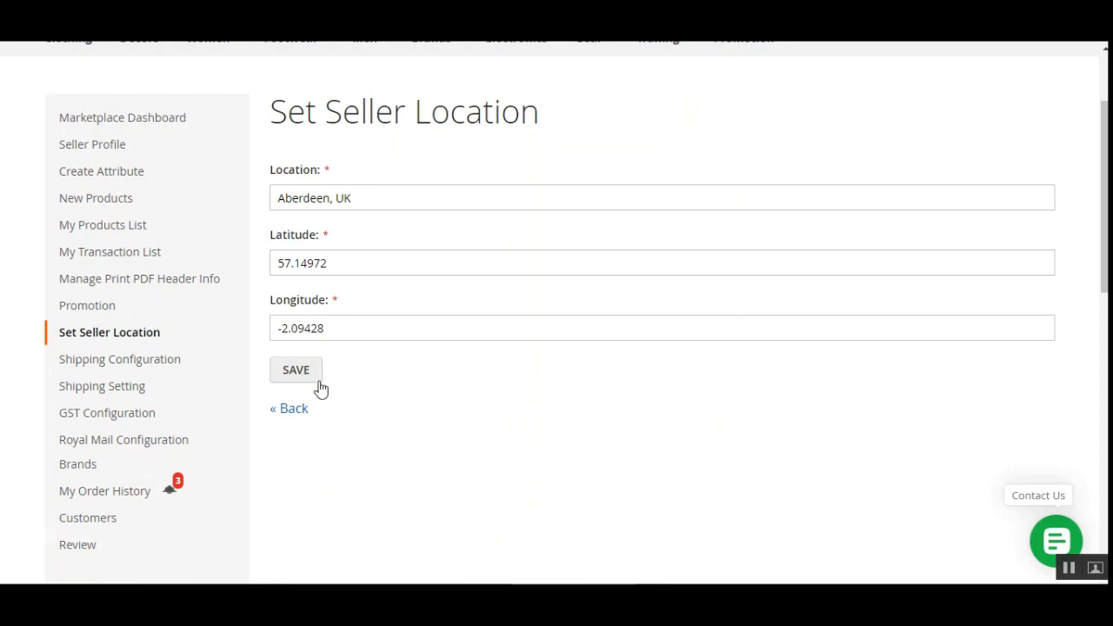
left_click(305, 379)
- Switch to the seller's Shipping Configuration page and examine the Maximum Area Cover field and the Unit options
left_click(695, 13)
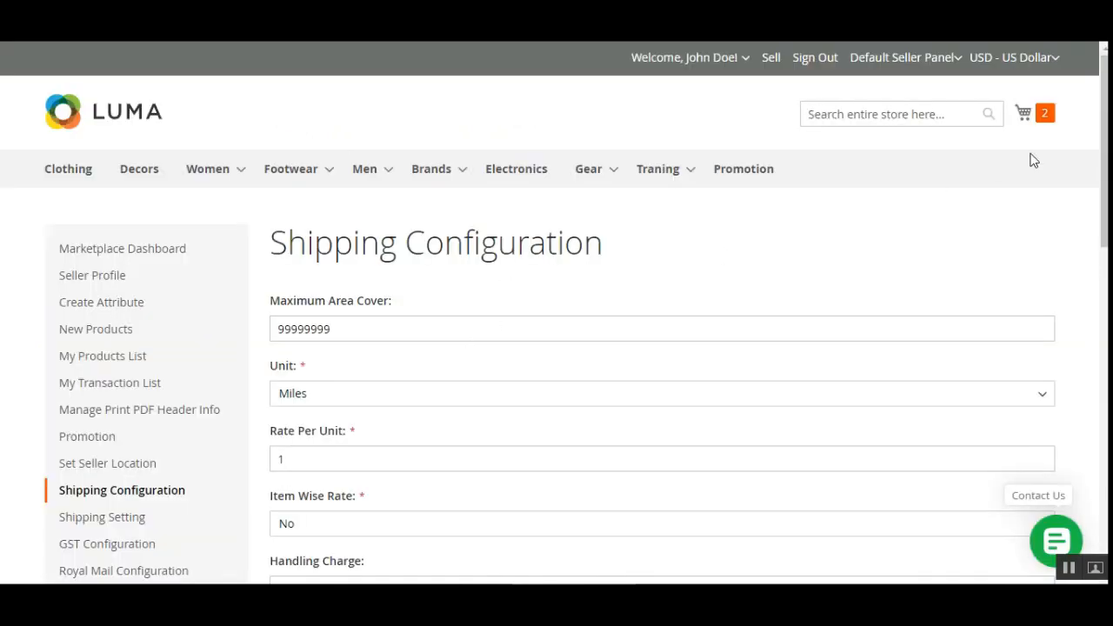
scroll(966, 195, "down", 2)
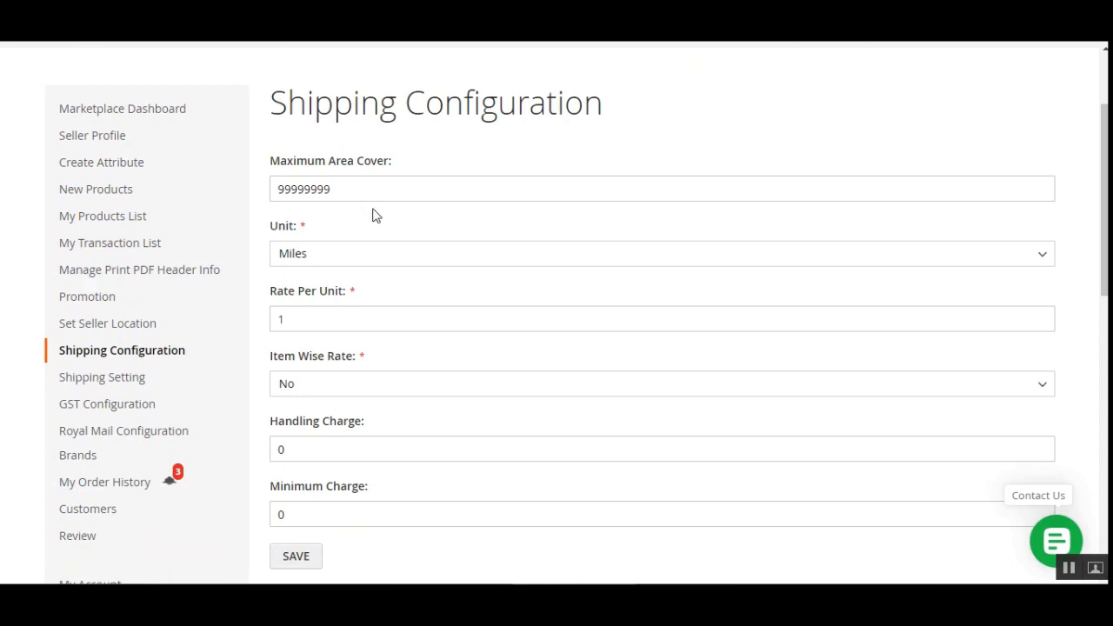
left_click(419, 194)
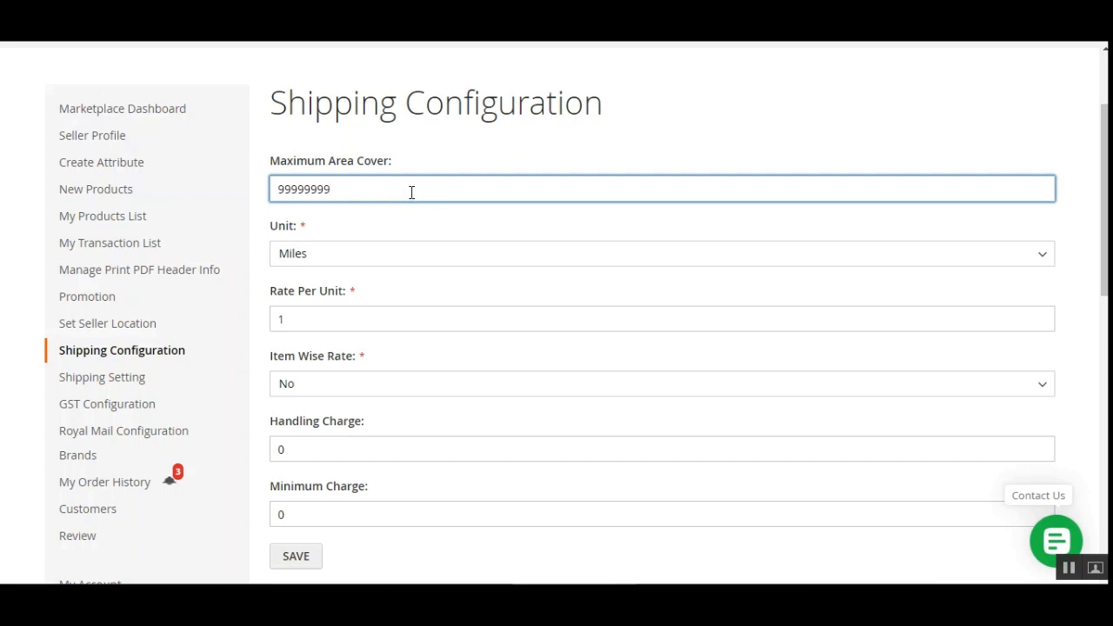
left_click(409, 237)
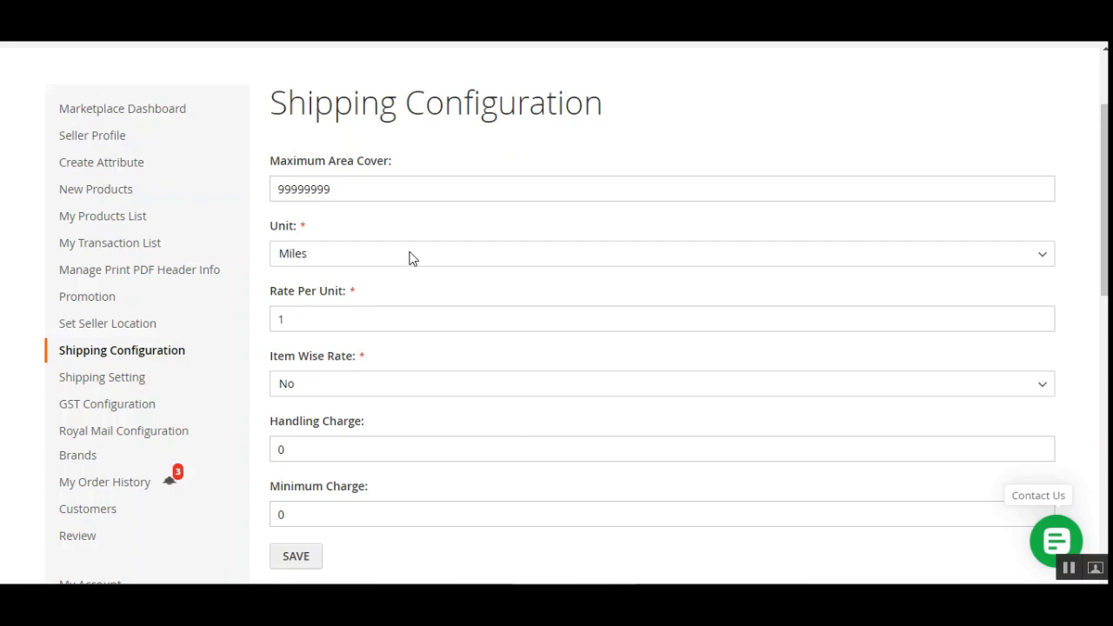
left_click(409, 255)
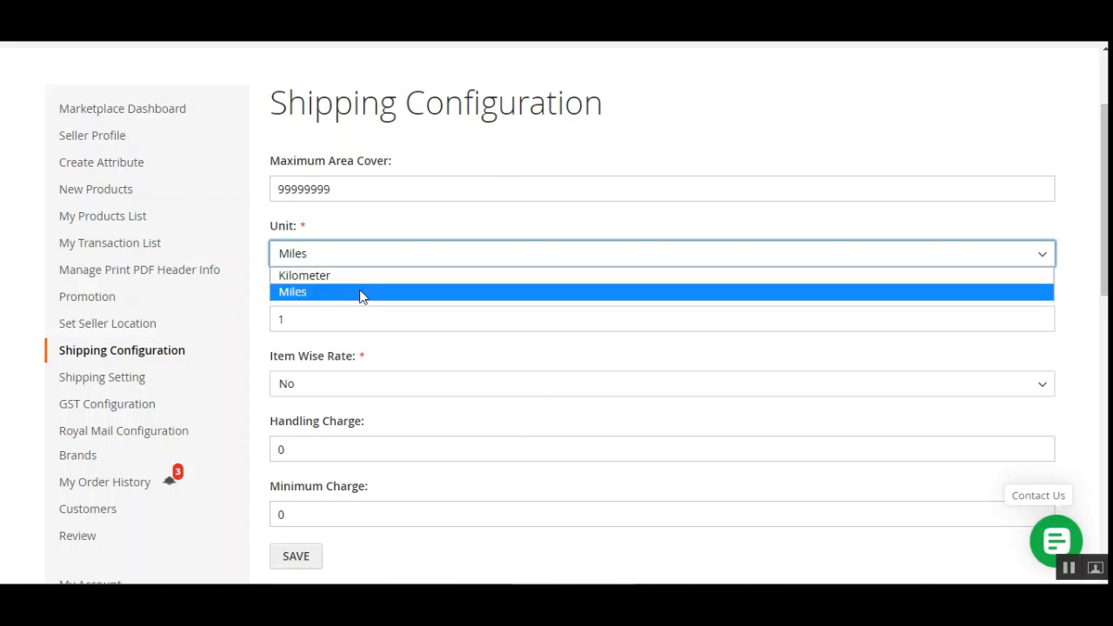
left_click(405, 225)
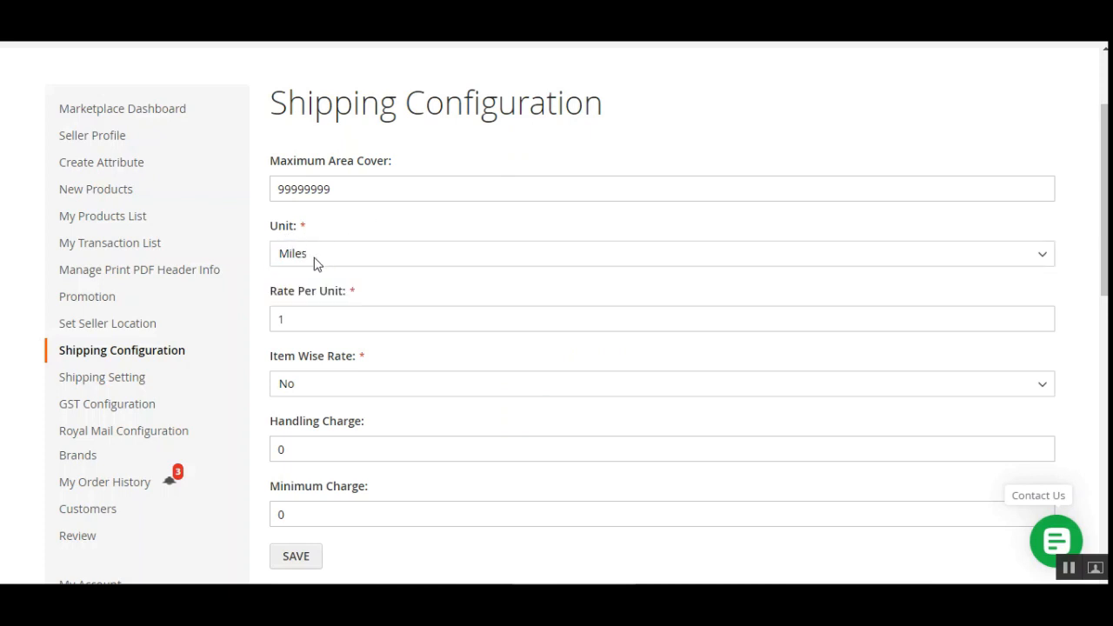
left_click(323, 265)
left_click(395, 227)
- Examine the Item Wise Rate options and the Handling Charge and Minimum Charge fields of the seller's shipping configuration
left_click(444, 393)
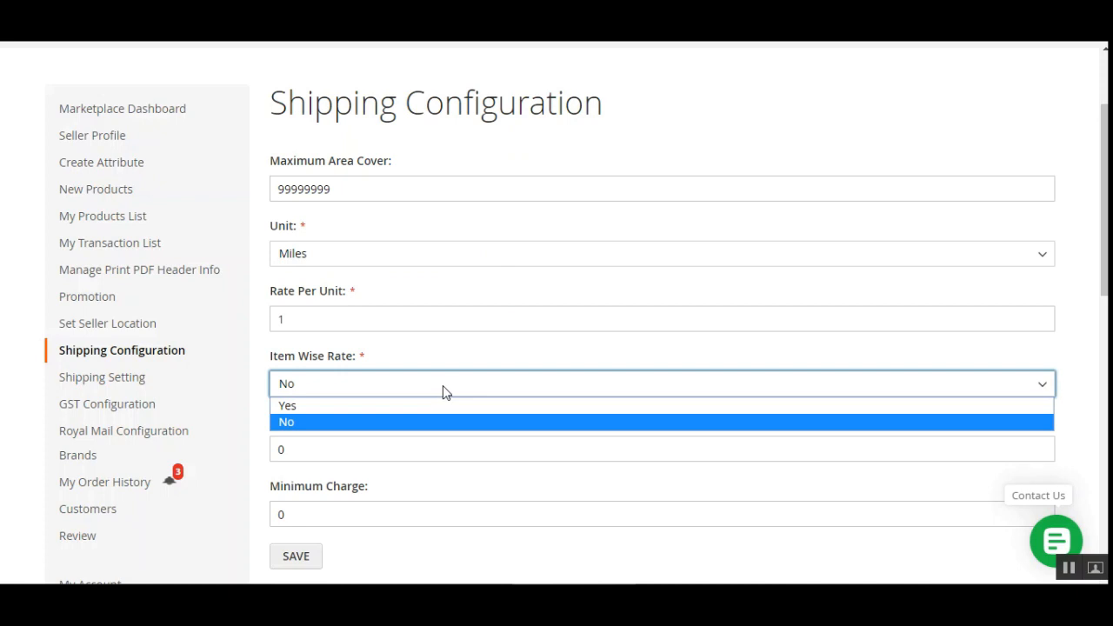
left_click(465, 345)
scroll(430, 422, "down", 2)
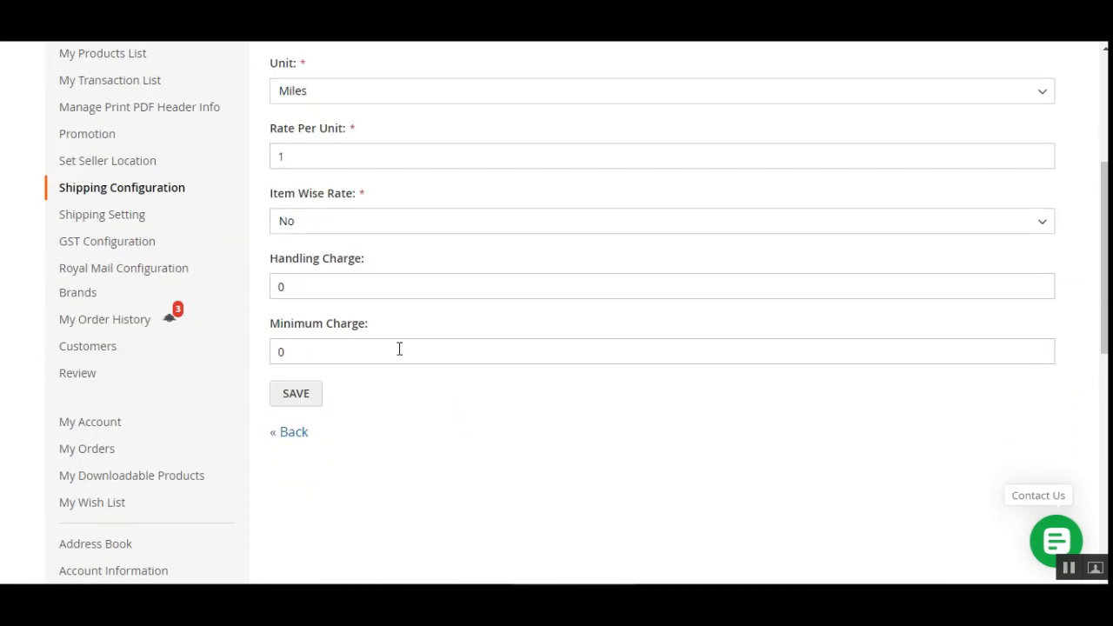
left_click_drag(333, 286, 275, 293)
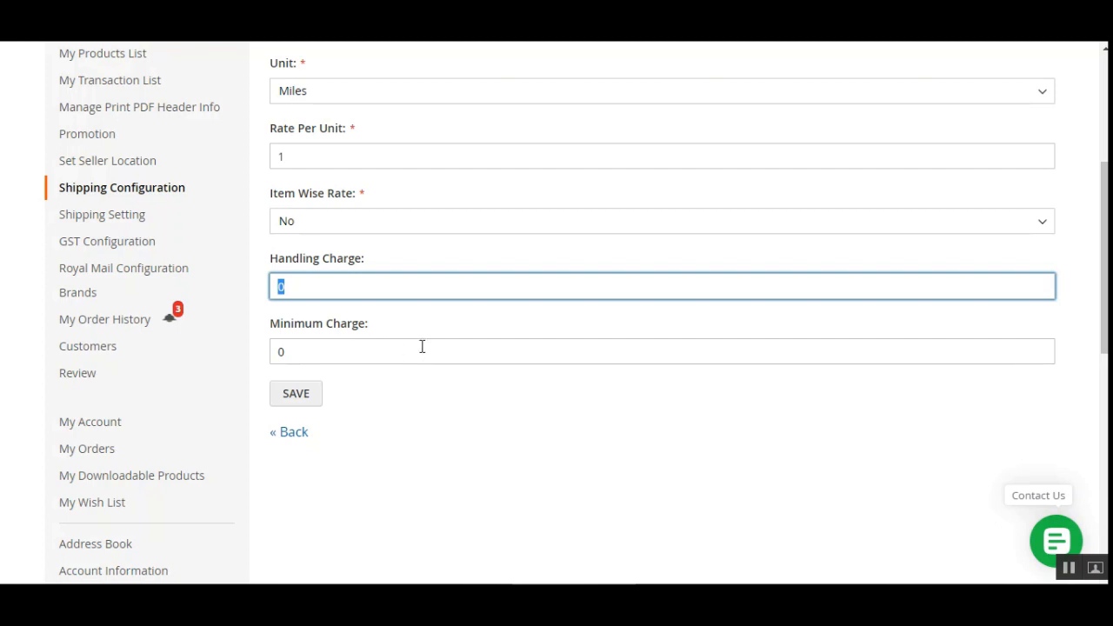
left_click(388, 349)
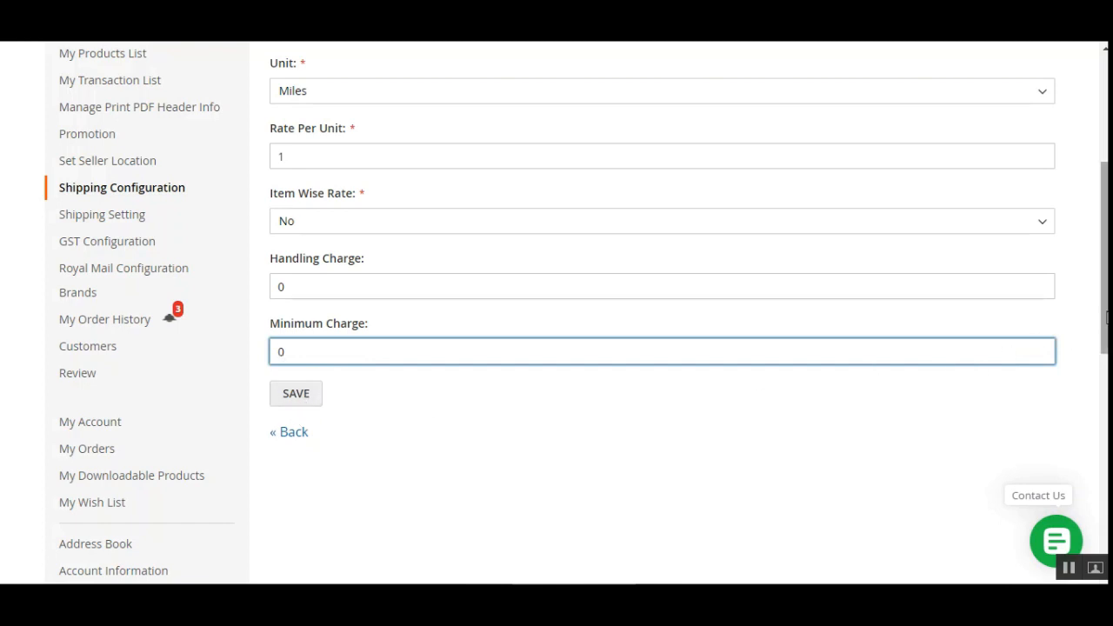
left_click_drag(1104, 322, 1105, 219)
scroll(472, 276, "down", 2)
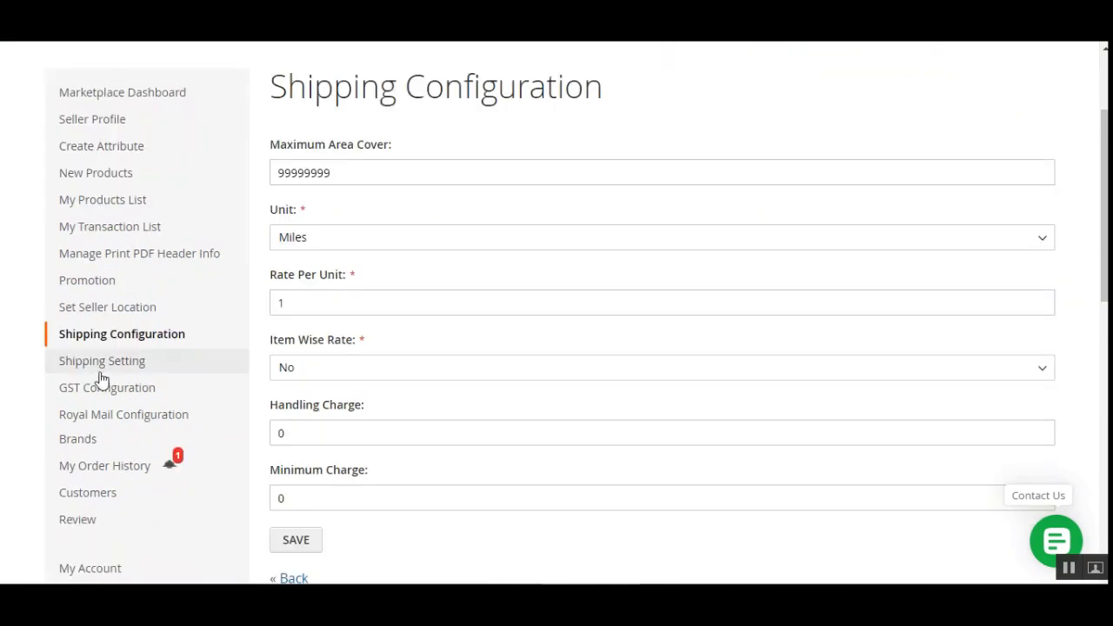
- Open the seller's Shipping Setting page and review the Shipping Origin Address fields from Company to Country
left_click(106, 360)
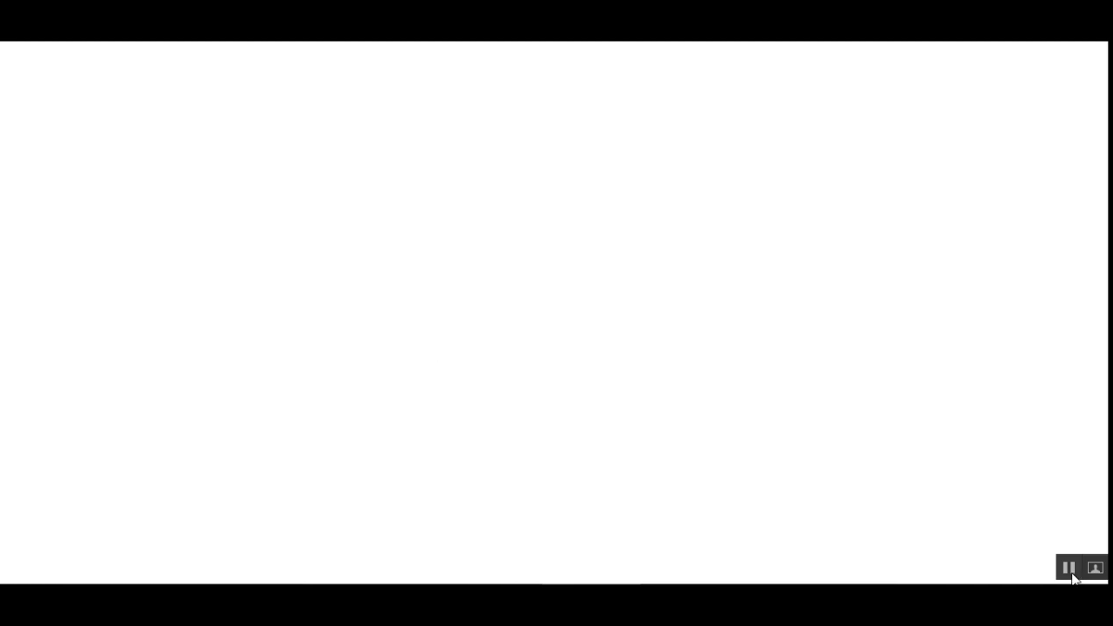
mouse_move(589, 169)
left_click(609, 263)
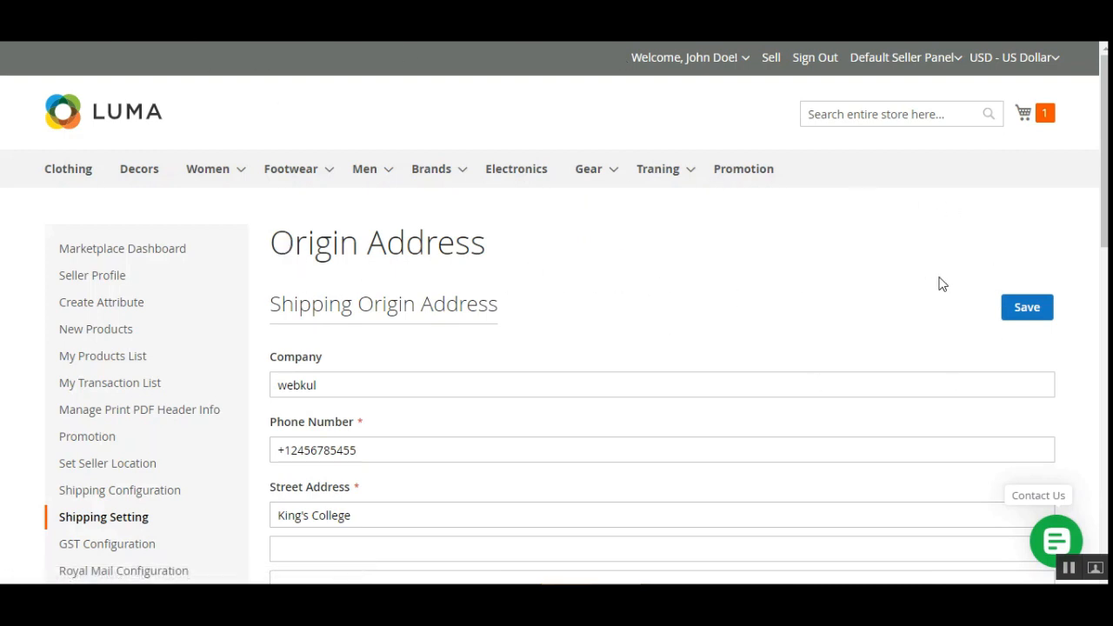
left_click_drag(1105, 191, 1104, 229)
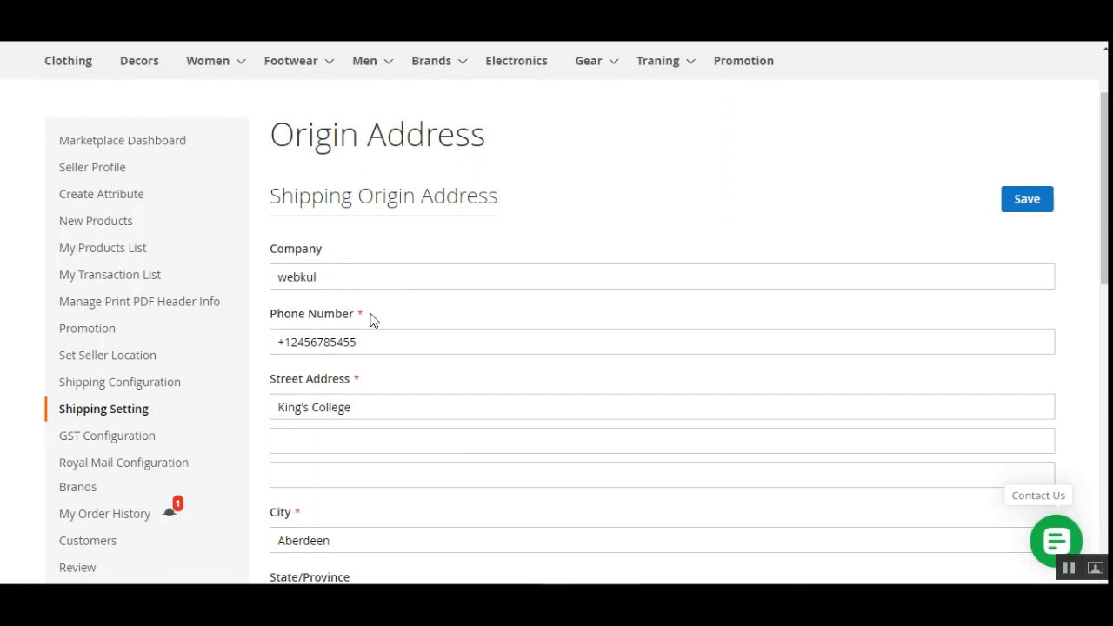
left_click(416, 335)
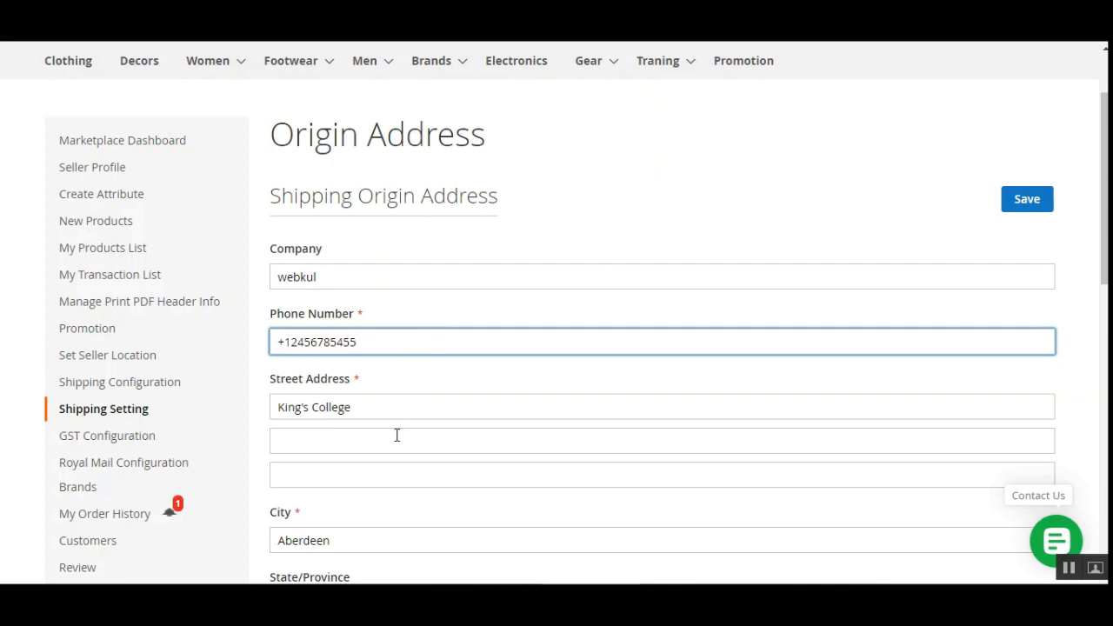
scroll(392, 368, "down", 2)
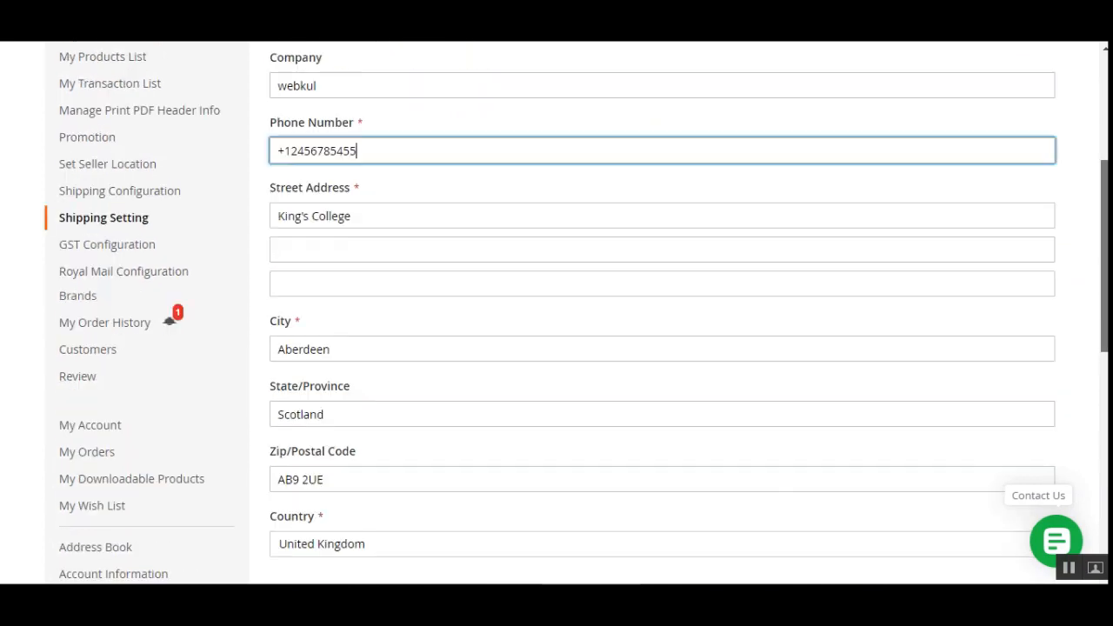
scroll(1099, 327, "down", 1)
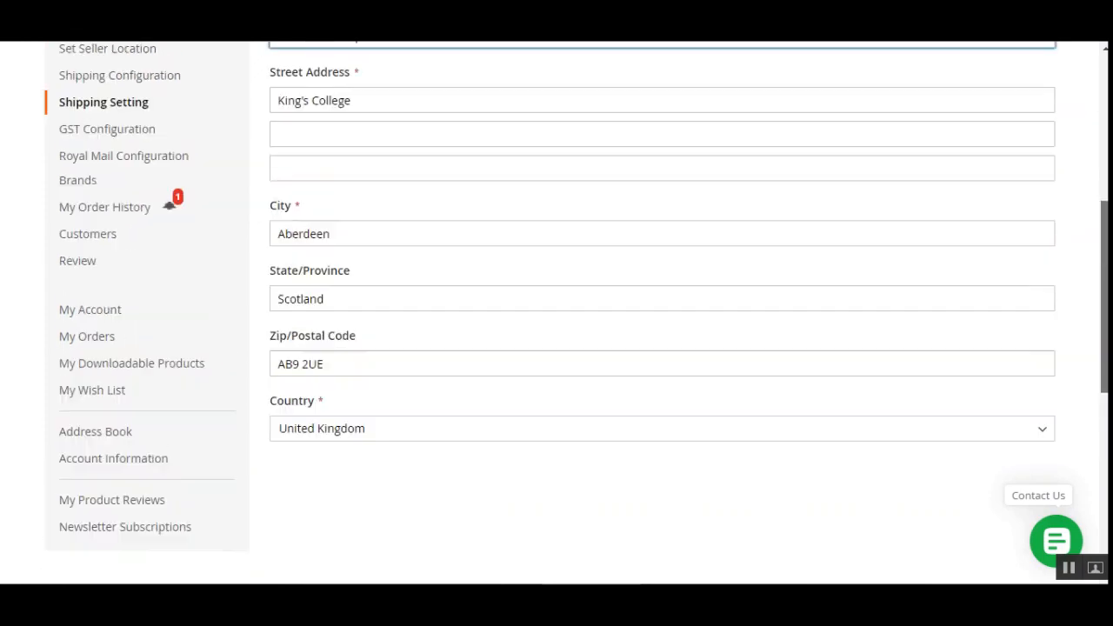
scroll(327, 303, "up", 5)
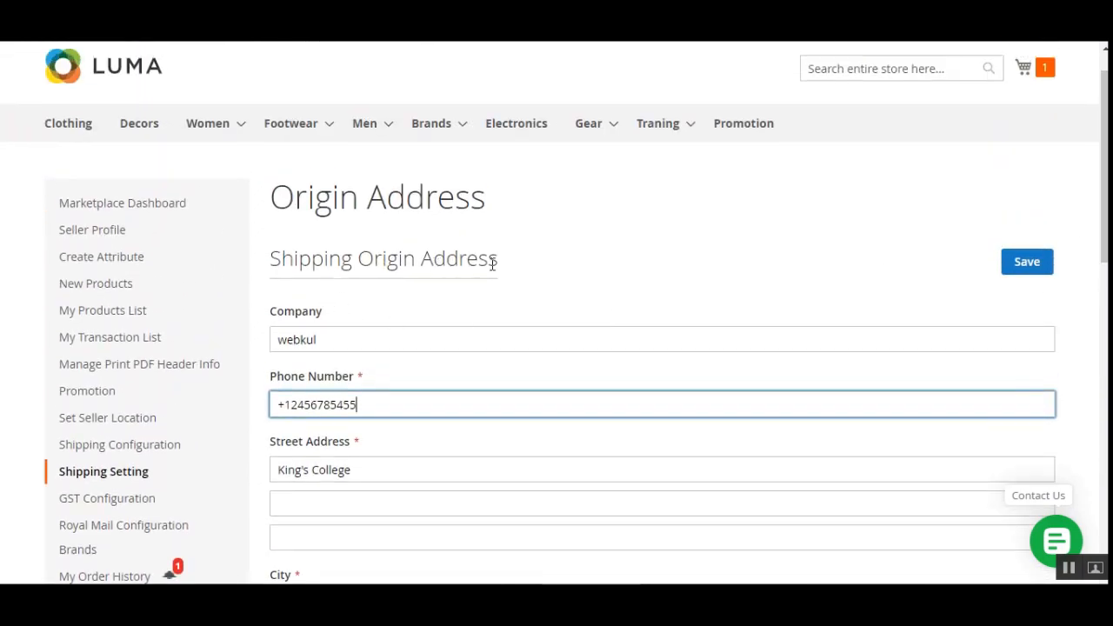
scroll(1102, 208, "down", 1)
left_click_drag(1103, 209, 1104, 232)
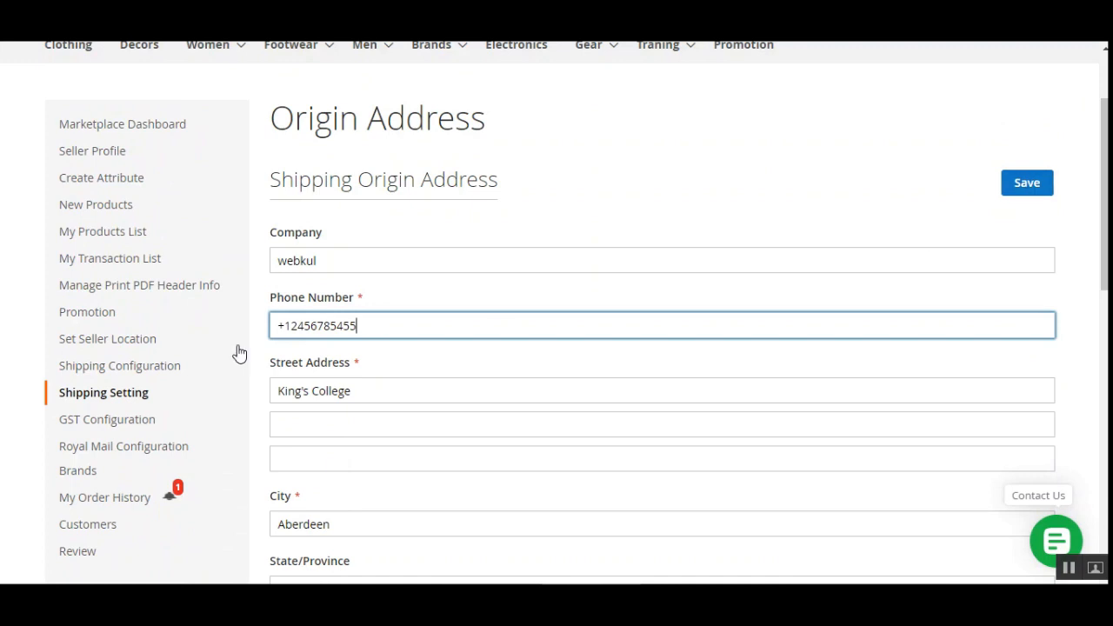